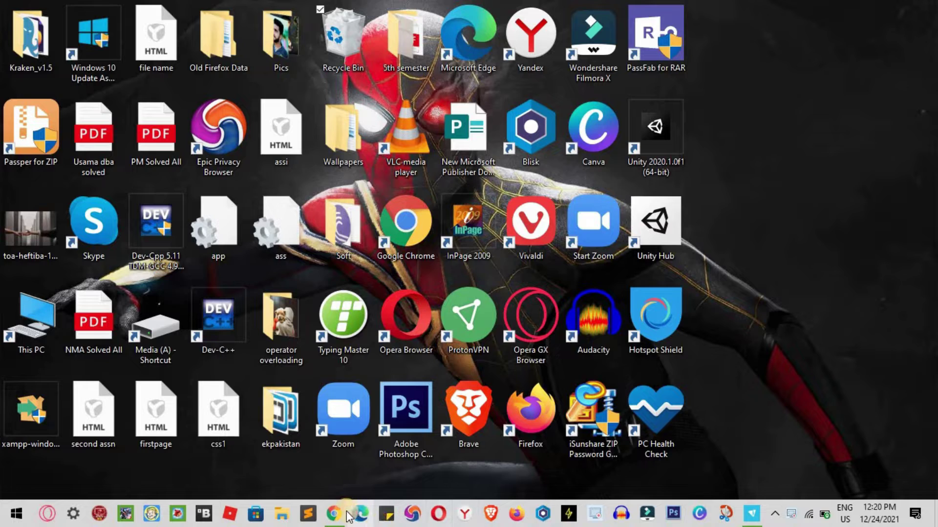
- Launch Chrome on the Spider-Man 'New awesome tab' page and show the three-dot menu
left_click(341, 514)
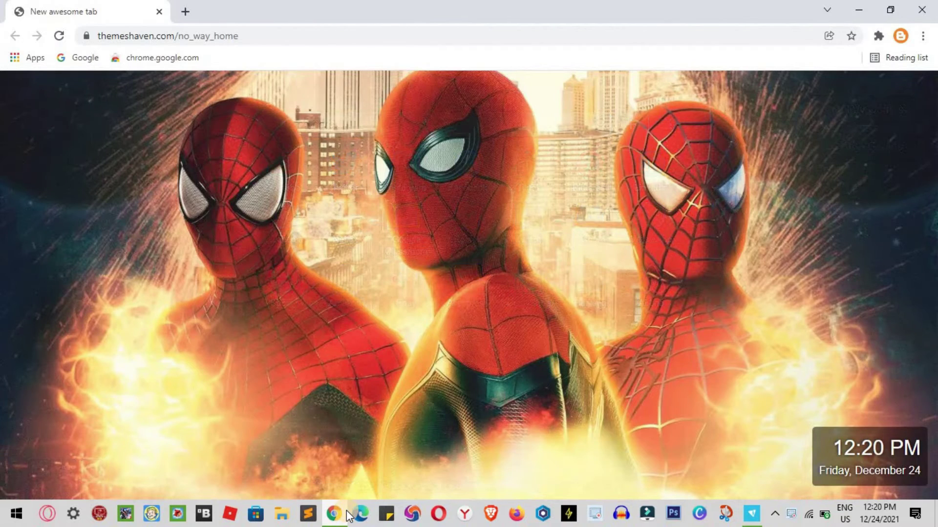
left_click(925, 37)
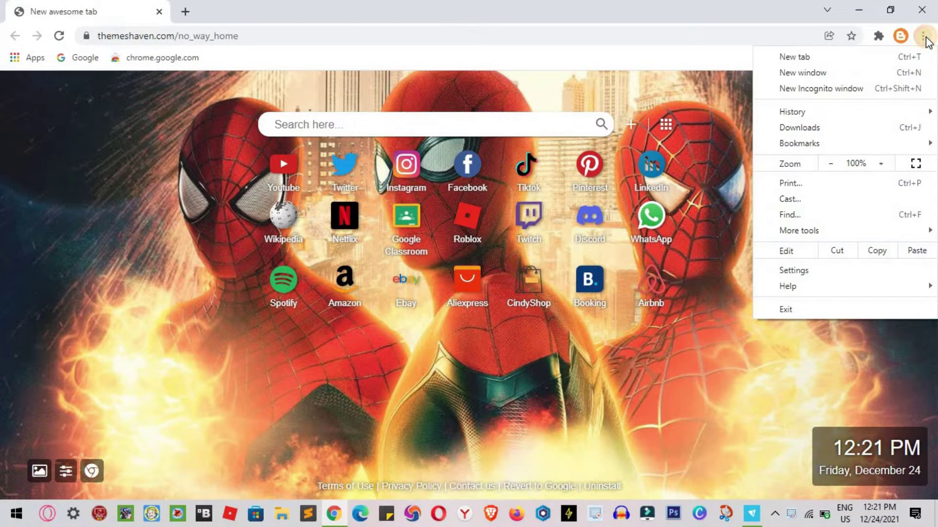
- Clear all-time history, cookies and cache, then close the History and Spider-Man tabs
mouse_move(847, 110)
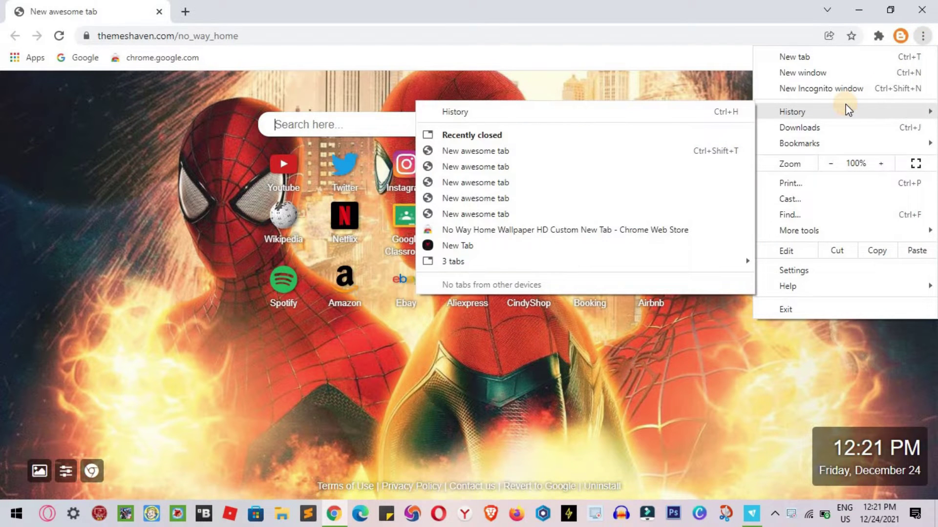
left_click(717, 110)
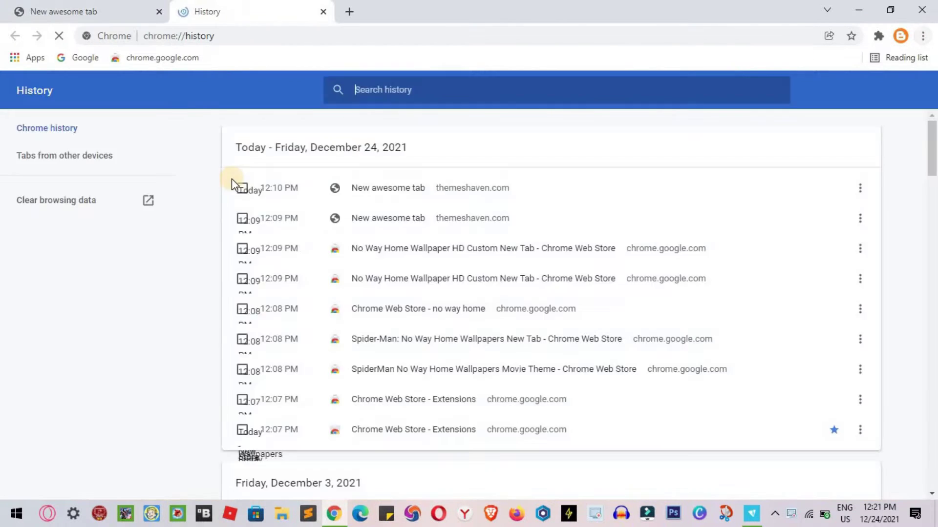
left_click(84, 205)
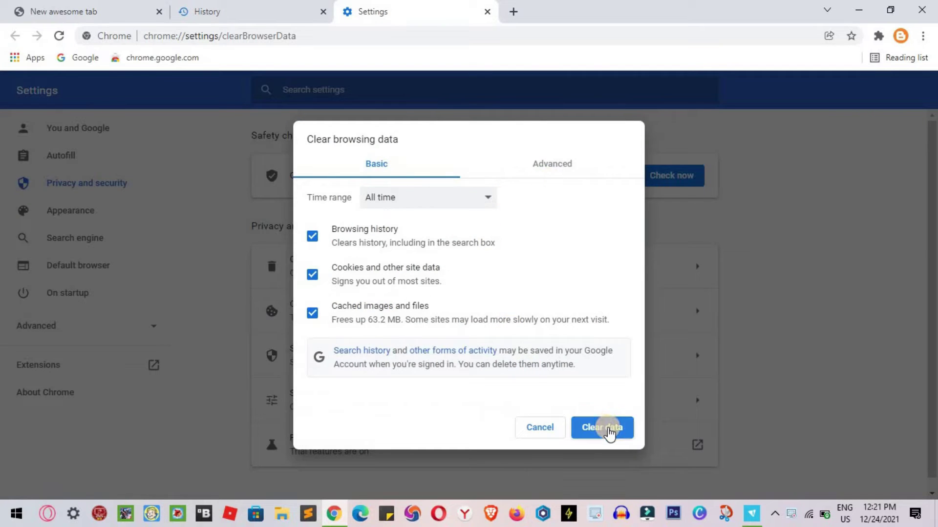
left_click(605, 429)
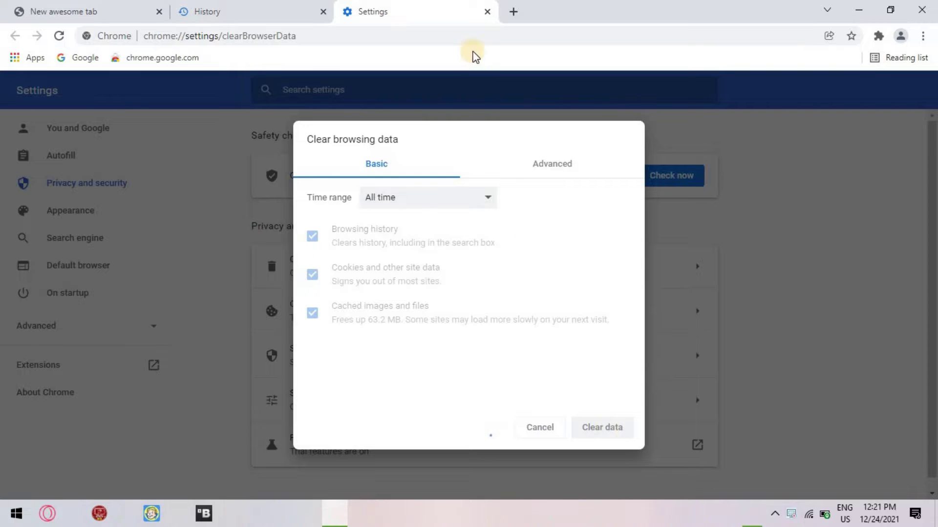
left_click(324, 12)
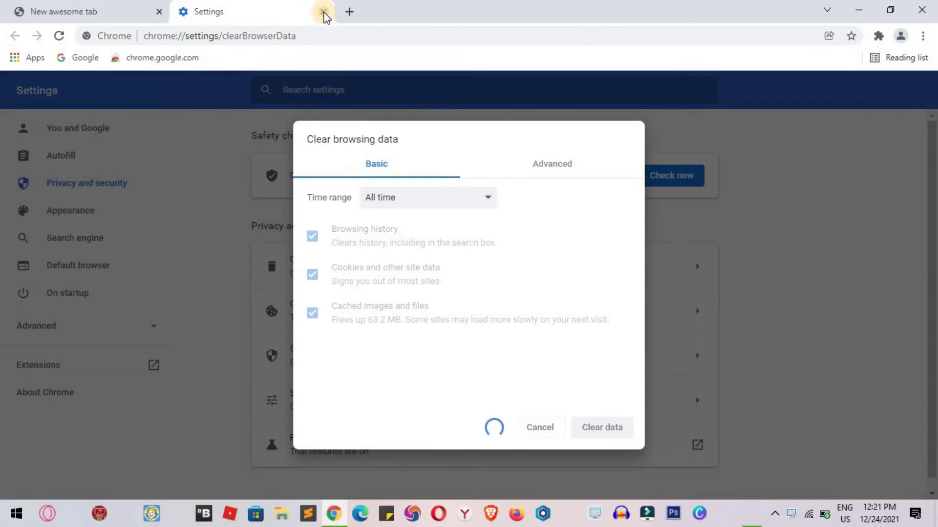
left_click(158, 12)
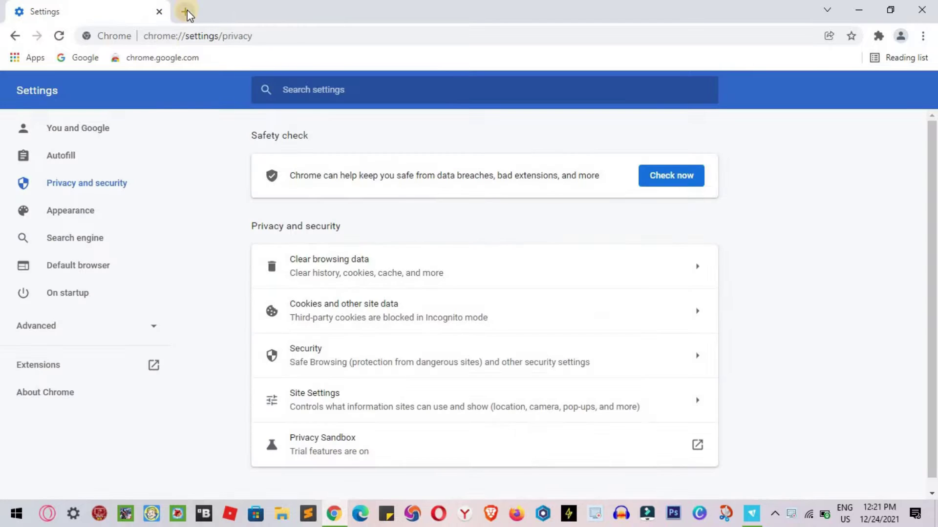
- Replace the Settings tab with a single fresh new tab
left_click(185, 12)
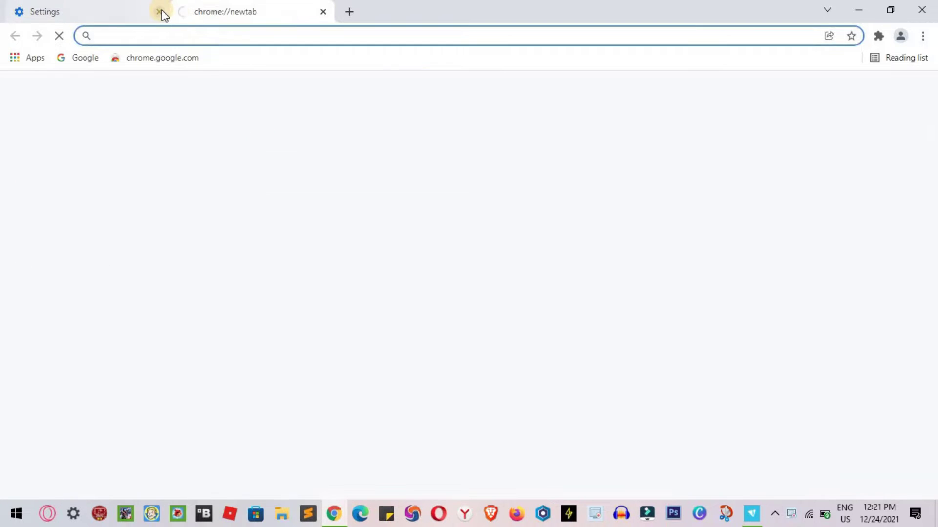
left_click(159, 12)
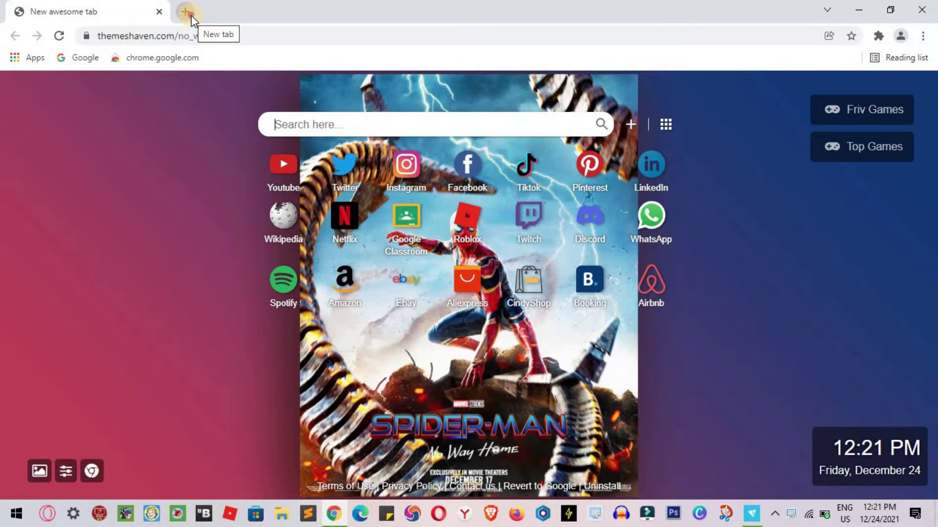
left_click(190, 14)
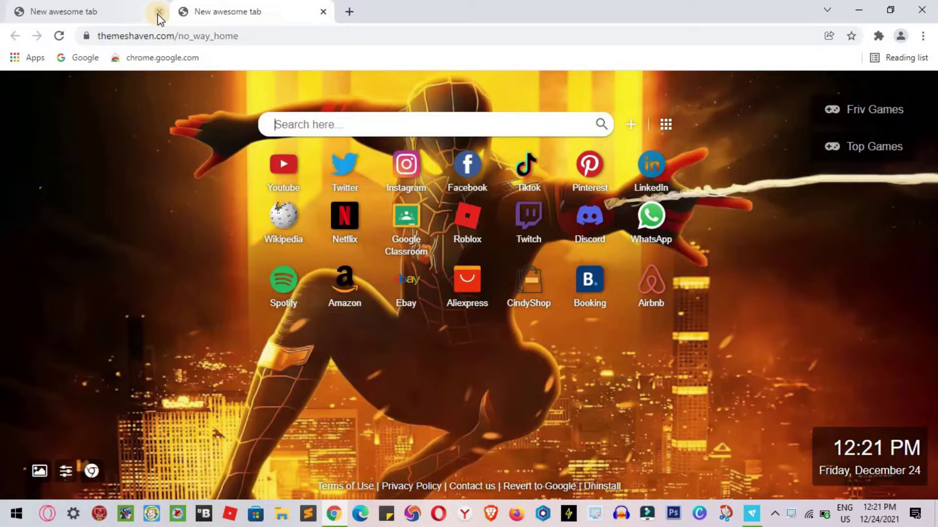
left_click(158, 14)
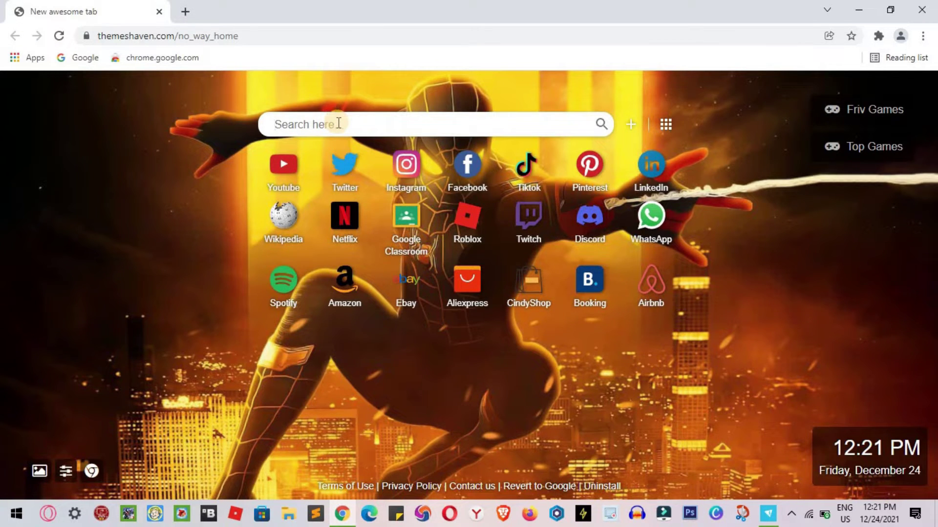
- Search Google for 'freenom', accept cookie consent with 'Ik ga akkoord', and switch results to English
type("freenom")
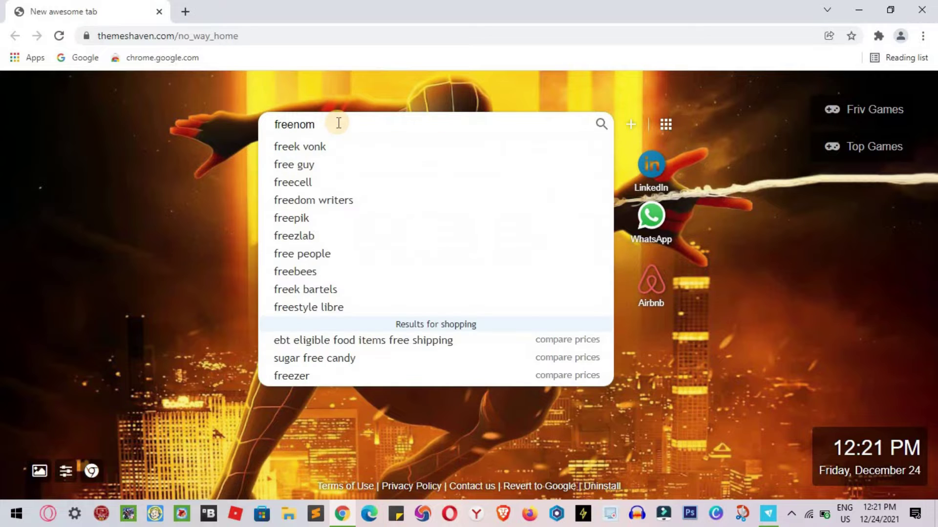
key("Return")
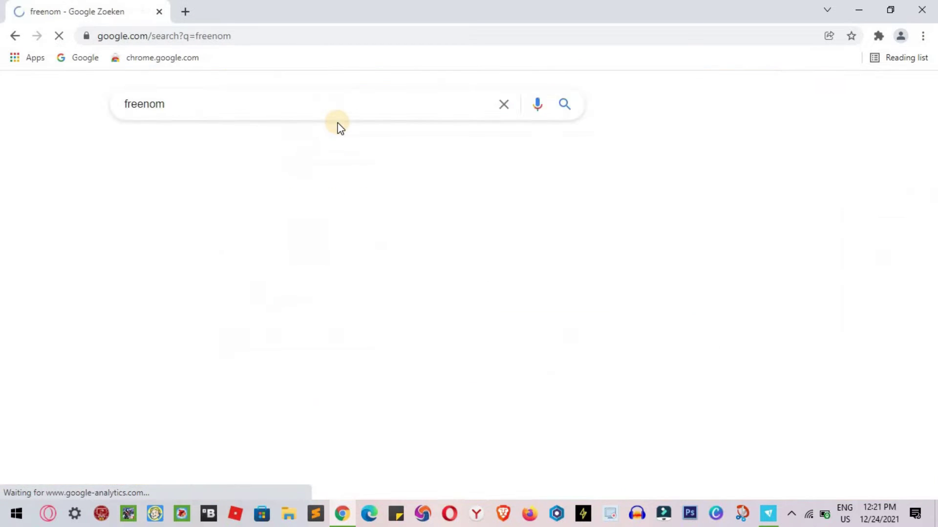
scroll(617, 220, "down", 3)
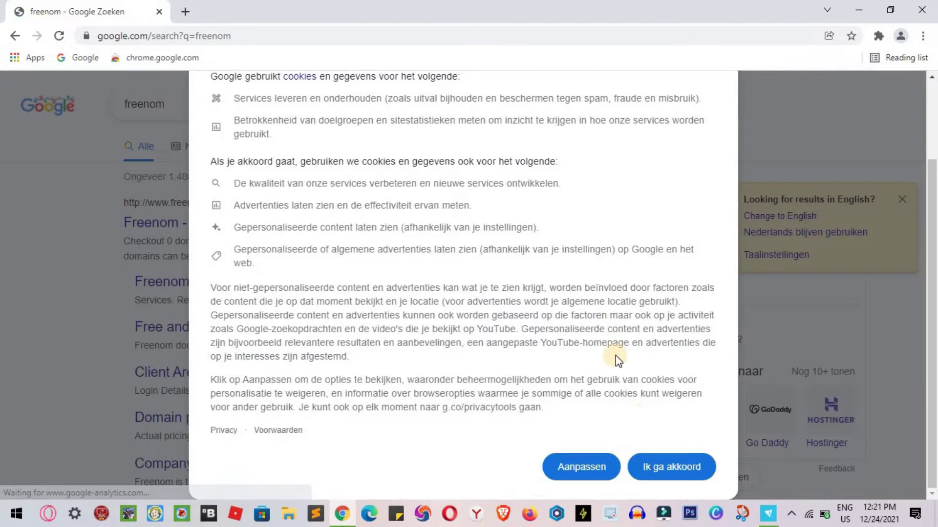
left_click(670, 466)
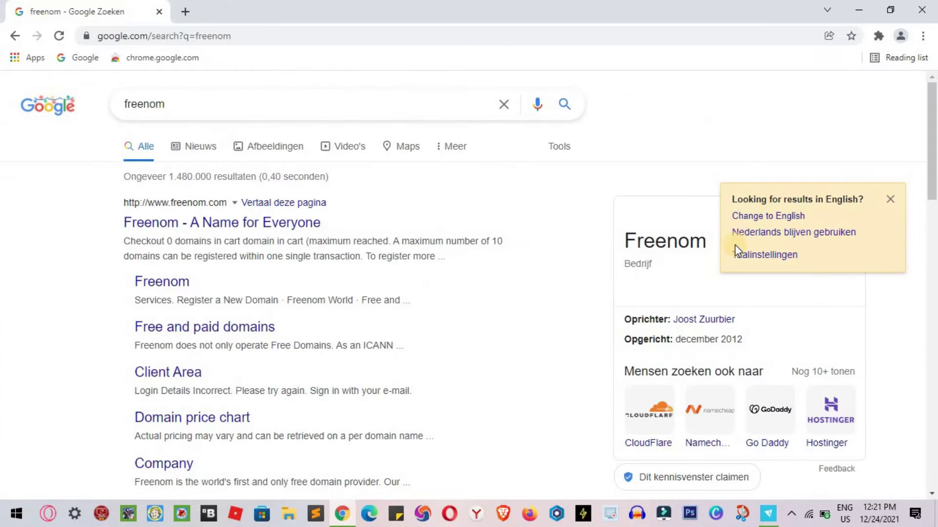
left_click(762, 217)
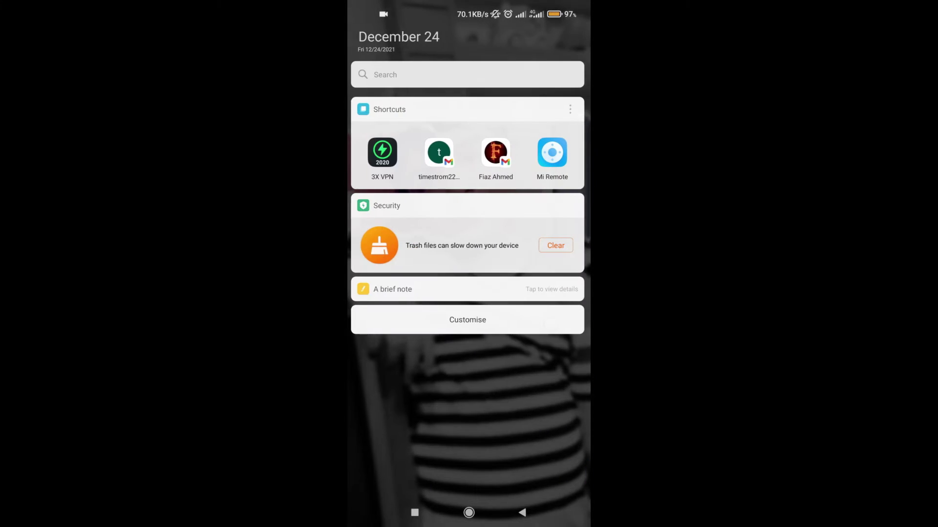
- Connect the 3X VPN app, dismiss its ad, and go to the app icon home screen
left_click(384, 153)
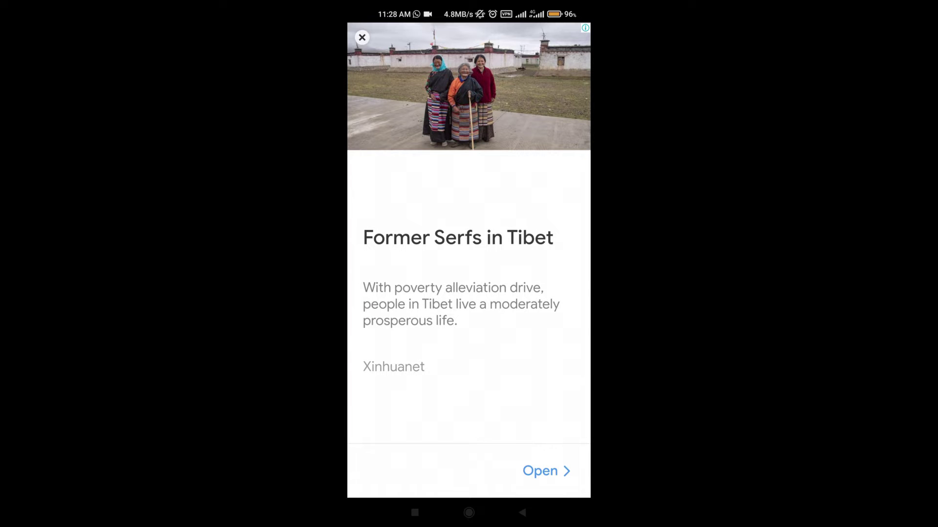
key("Escape")
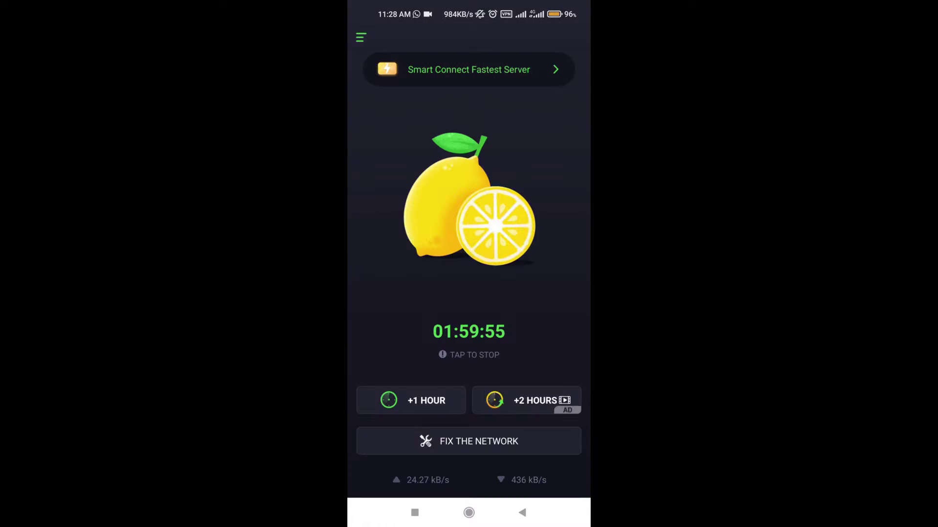
left_click(469, 512)
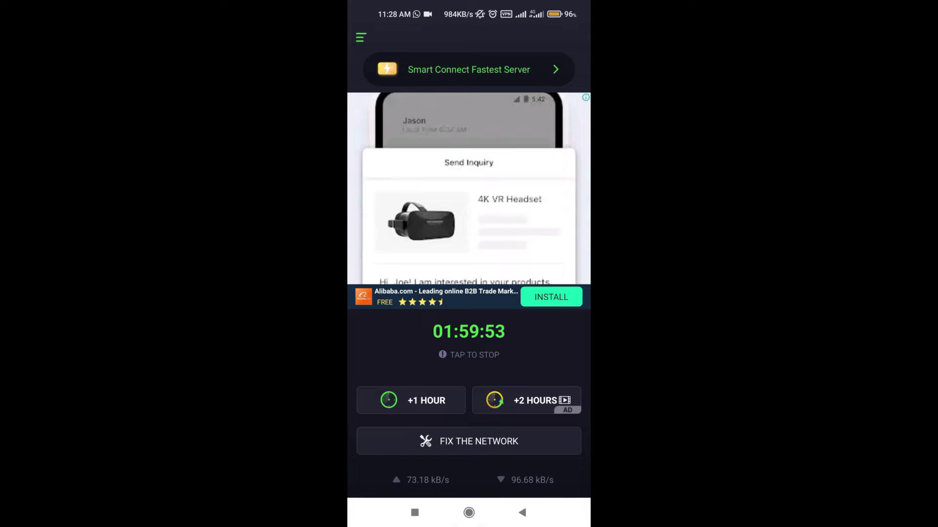
left_click_drag(498, 395, 371, 397)
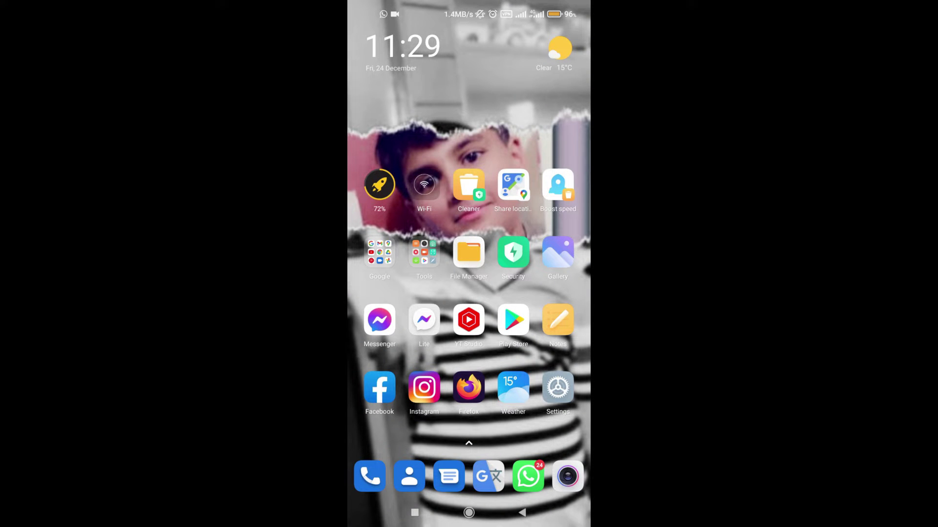
- Launch Chrome from the Google folder and open a new tab
left_click(379, 252)
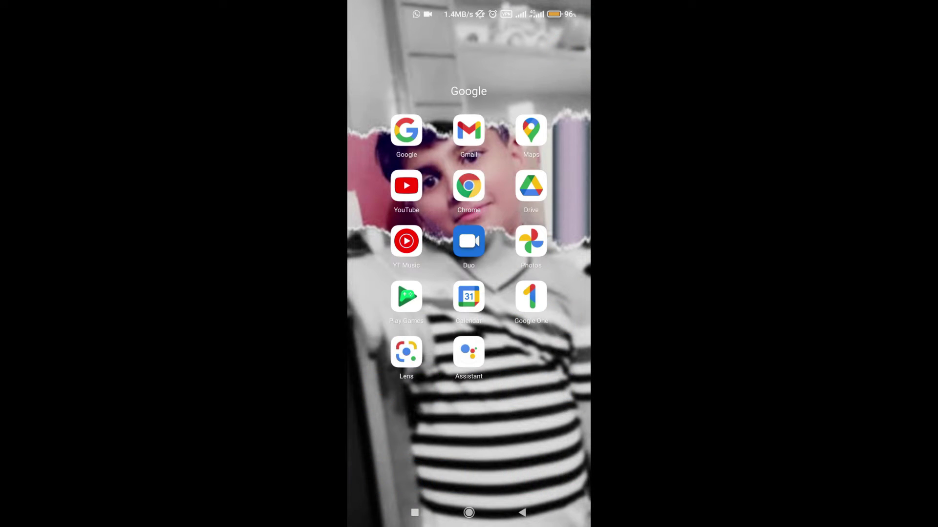
left_click(469, 184)
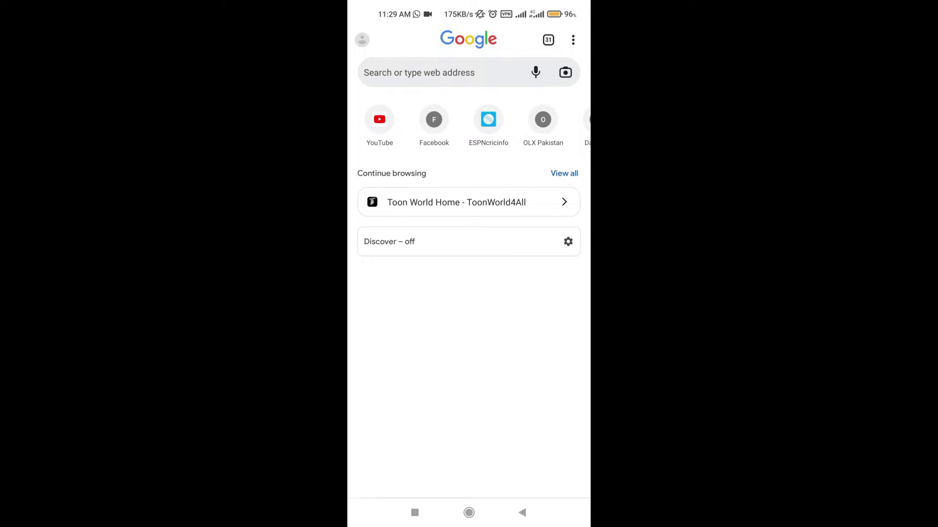
left_click(548, 39)
left_click(378, 38)
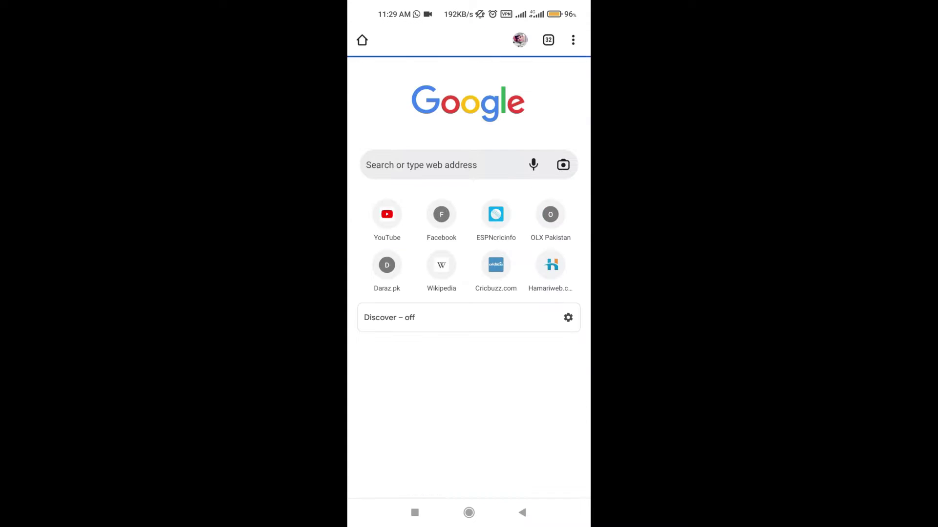
- Clear all-time history, cookies and cache, then return to the new tab's search box
left_click(573, 39)
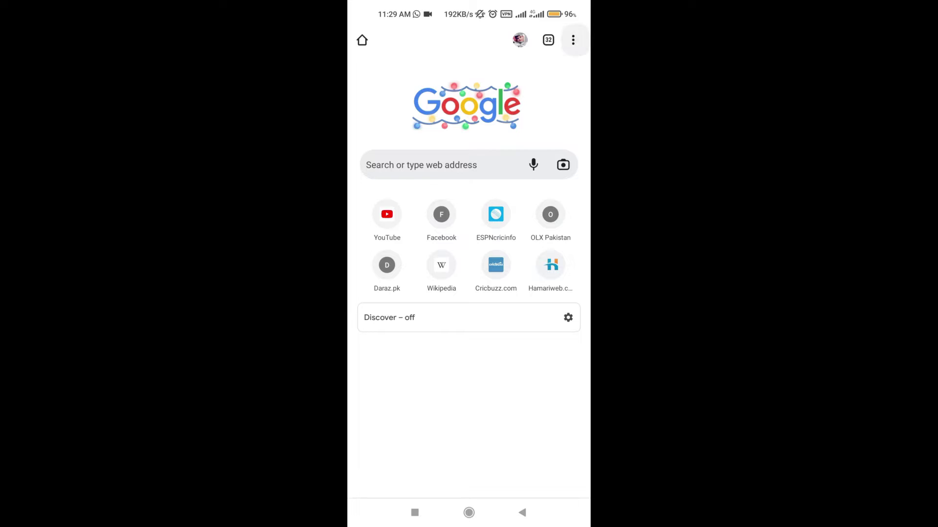
left_click(489, 136)
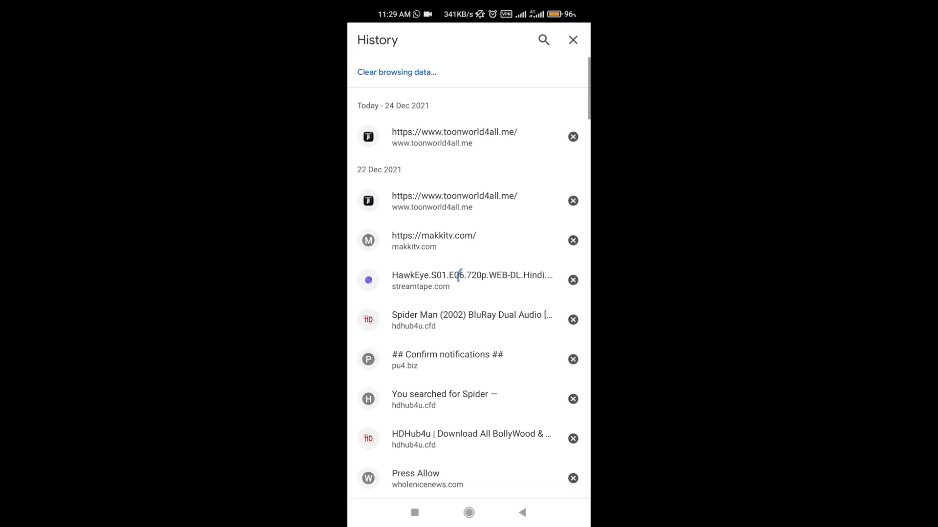
left_click(447, 74)
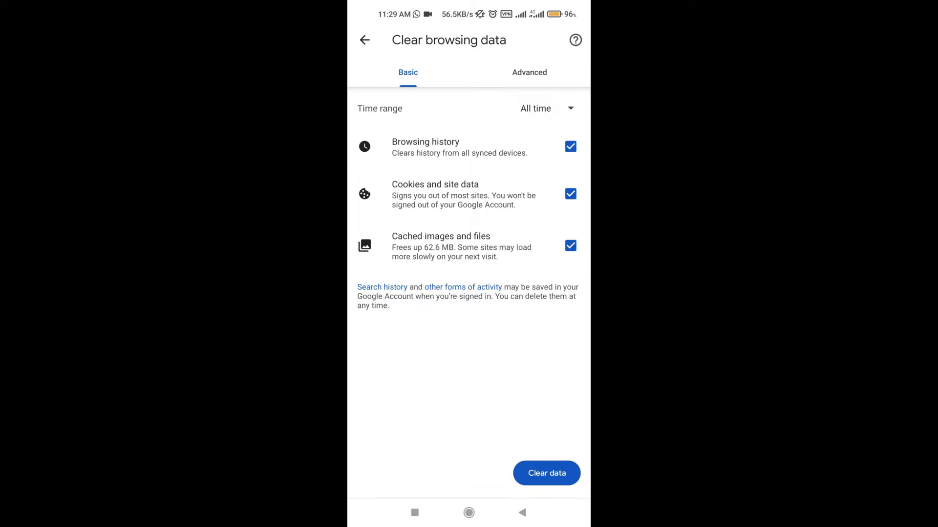
left_click(546, 473)
left_click(553, 298)
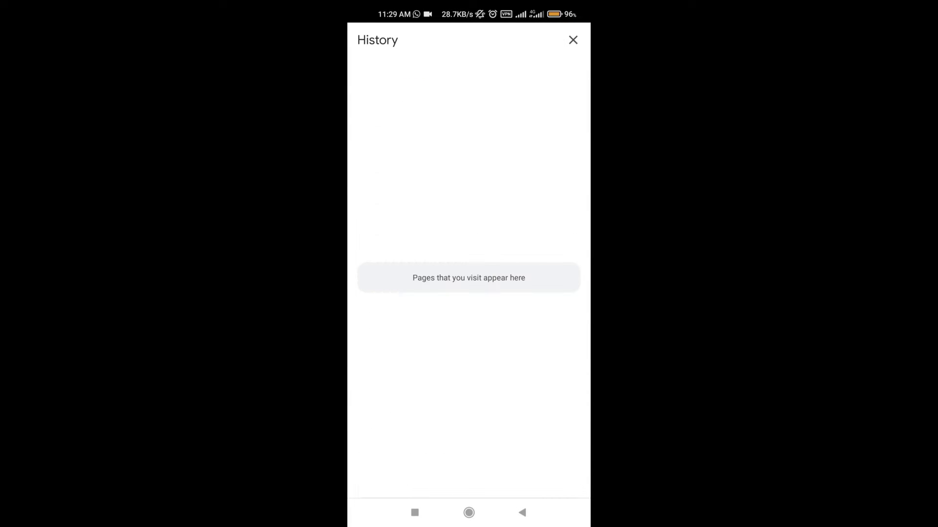
left_click(522, 512)
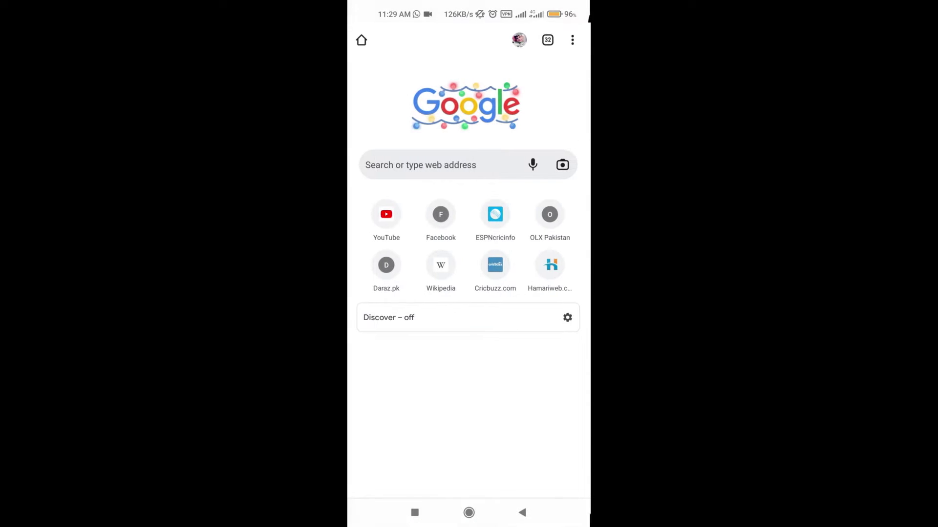
left_click(449, 165)
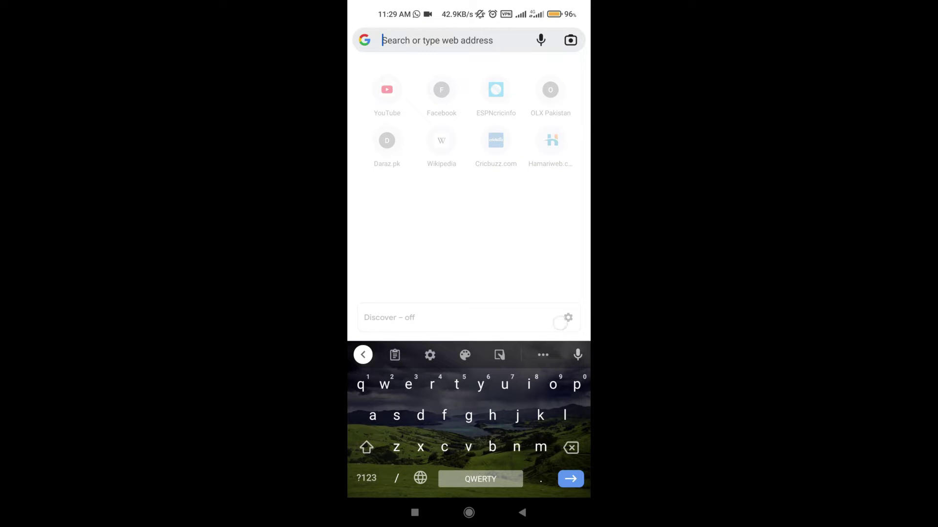
- Search Google for 'freenom' and open the Freenom website from the results
type("freenom")
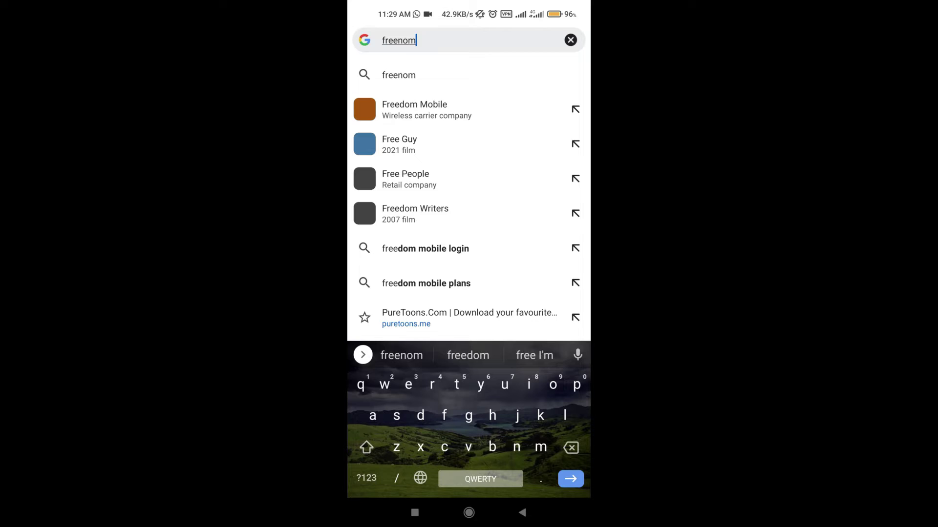
key("Return")
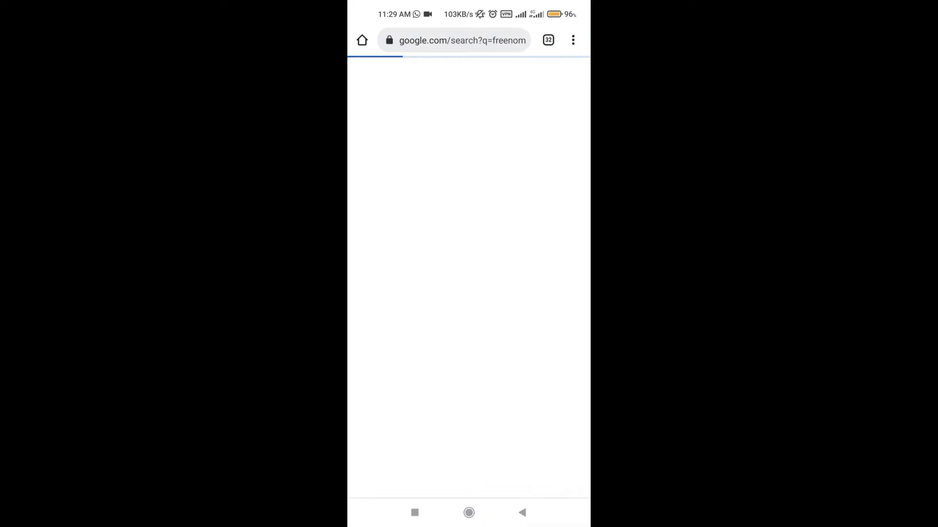
scroll(468, 274, "down", 5)
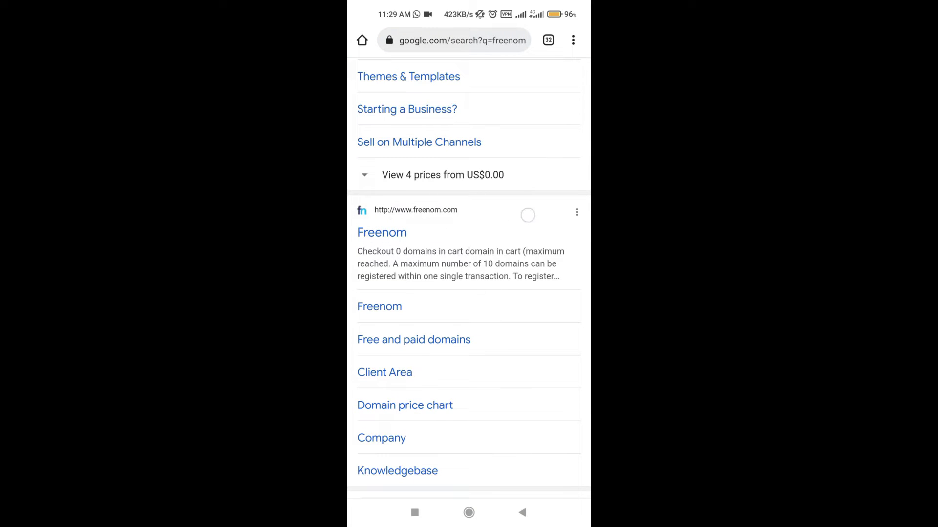
left_click(382, 232)
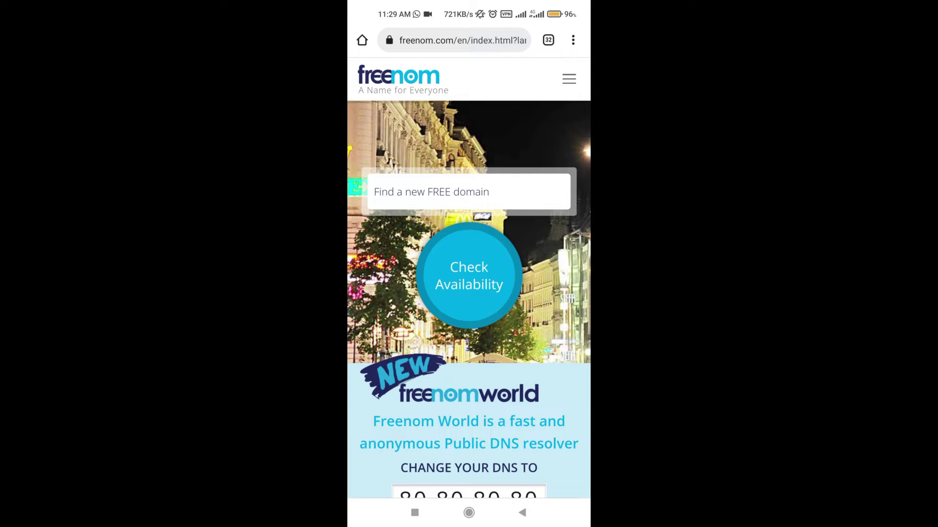
- Check availability of 'Example4u' in Freenom's free domain search
left_click(469, 192)
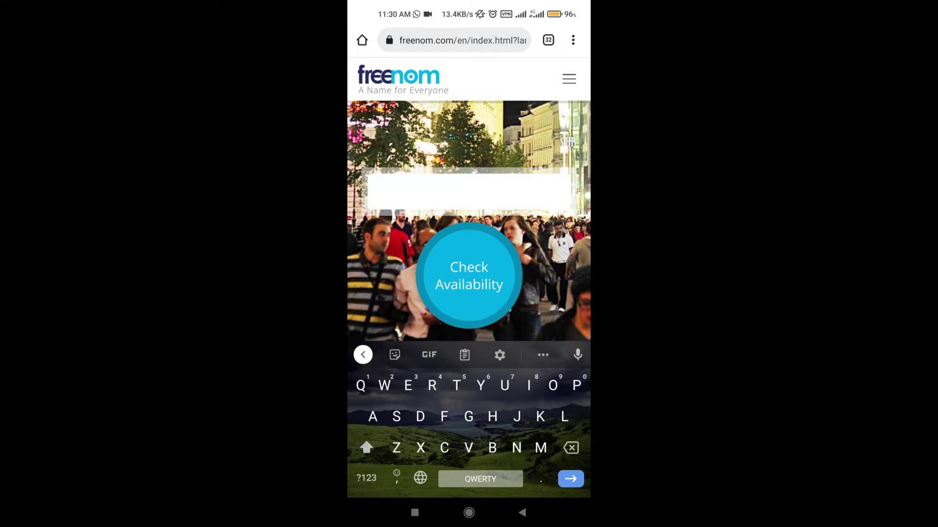
type("Exa")
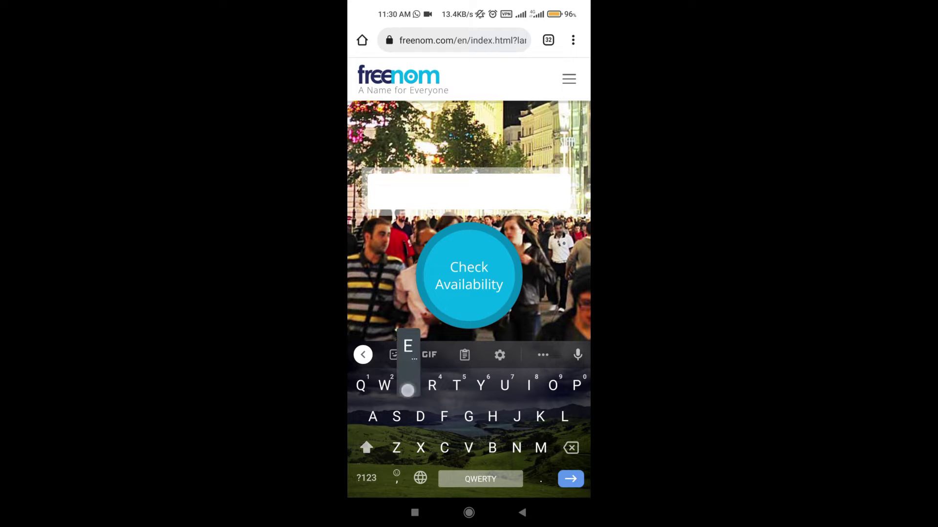
type("mple4u")
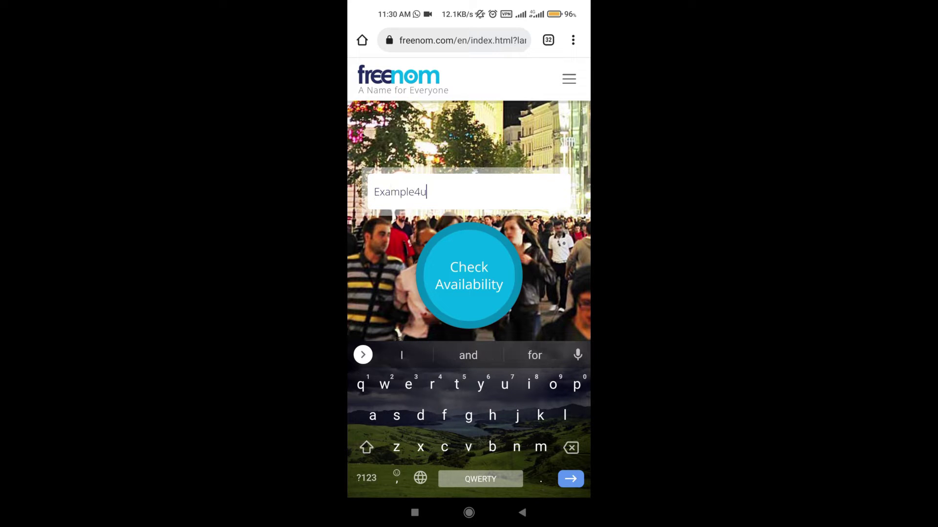
left_click(461, 278)
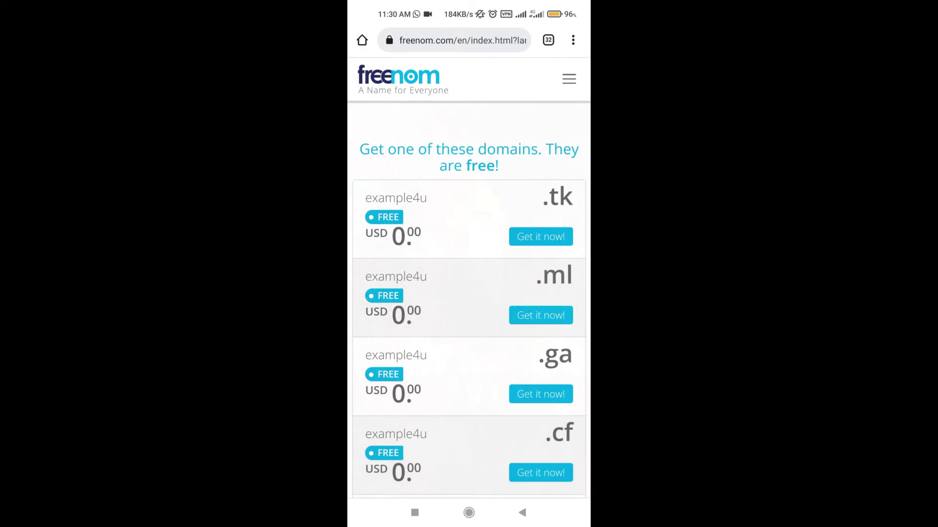
left_click_drag(471, 328, 466, 234)
left_click_drag(498, 361, 494, 219)
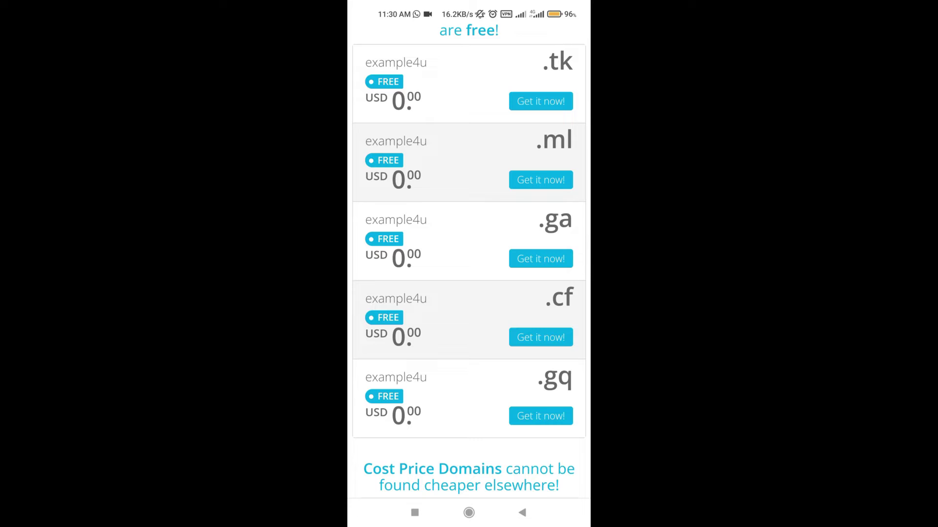
- Try claiming example4u on .ml, .gq, .cf, .ga and .tk, then return to the search results
left_click(549, 177)
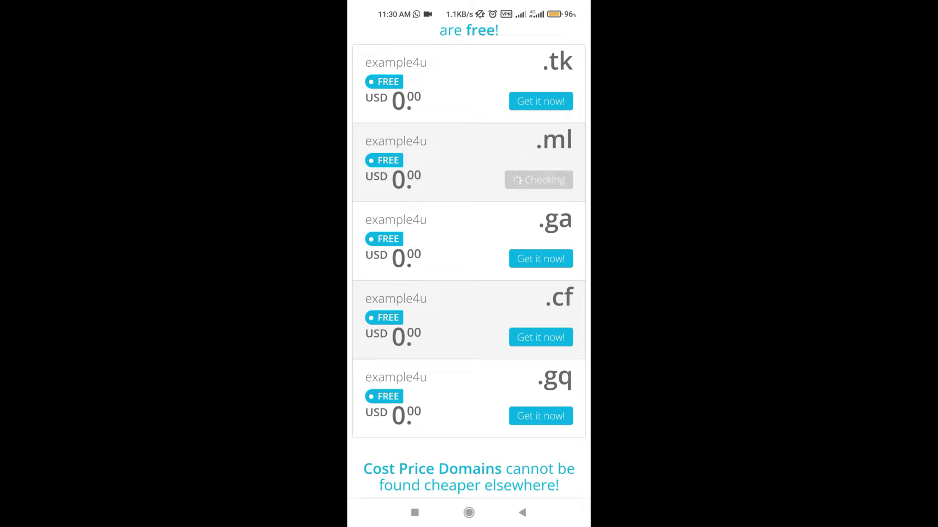
left_click(542, 416)
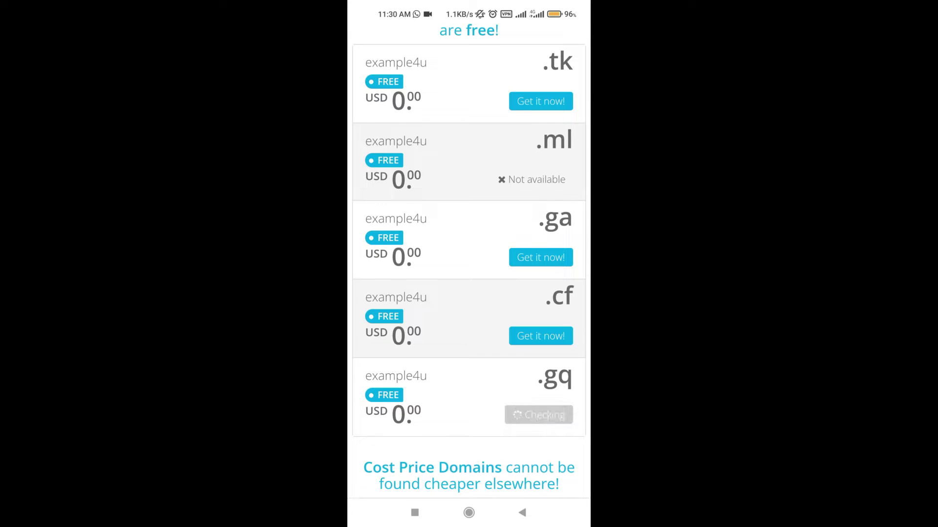
scroll(455, 405, "up", 1)
left_click(540, 376)
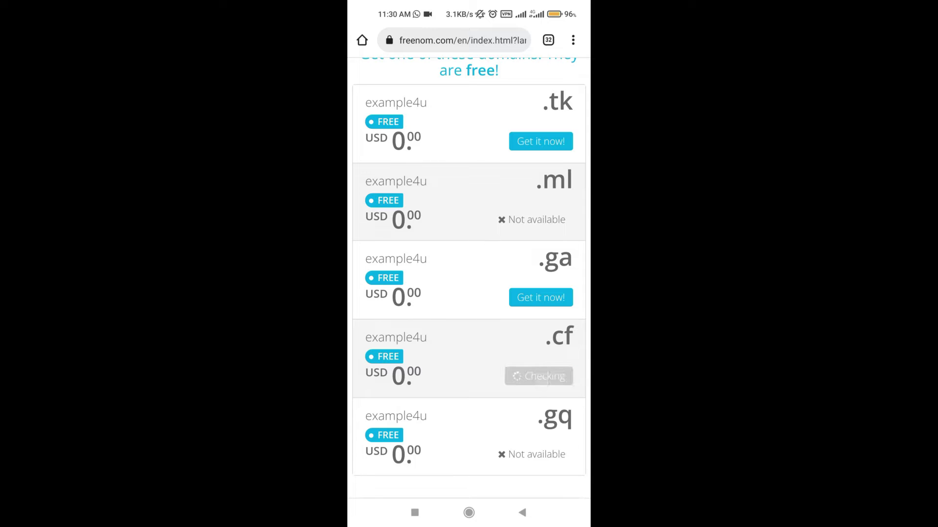
left_click(520, 293)
left_click(541, 141)
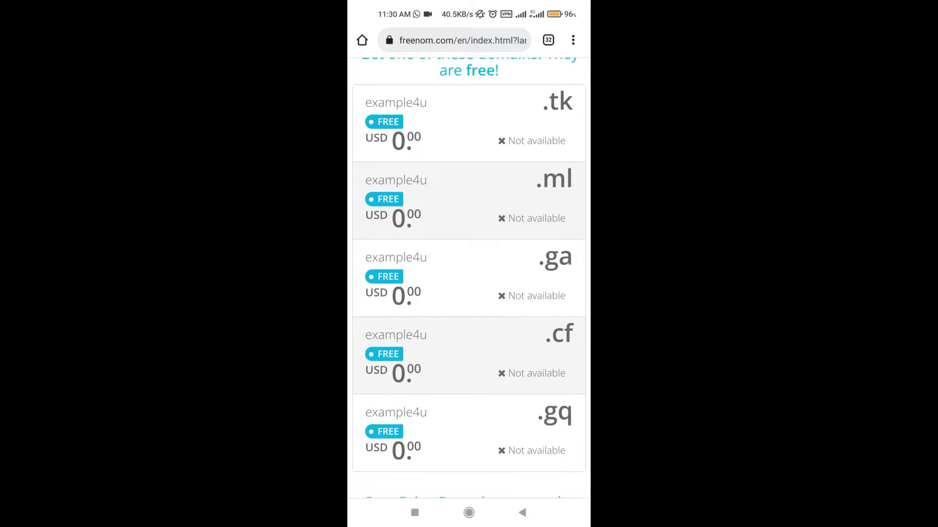
scroll(469, 278, "up", 2)
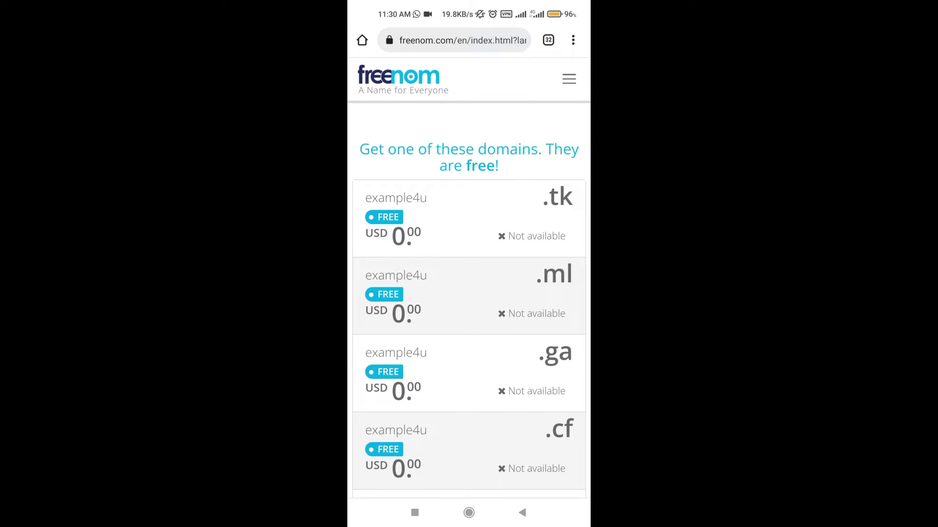
left_click(522, 513)
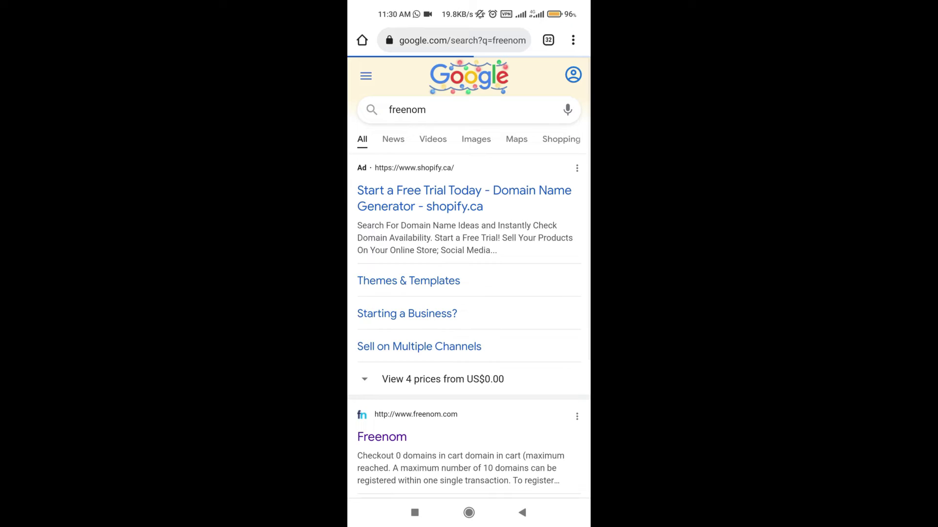
- Visit Freenom's Client Area login page, go back, and reopen the Freenom homepage
scroll(495, 337, "down", 3)
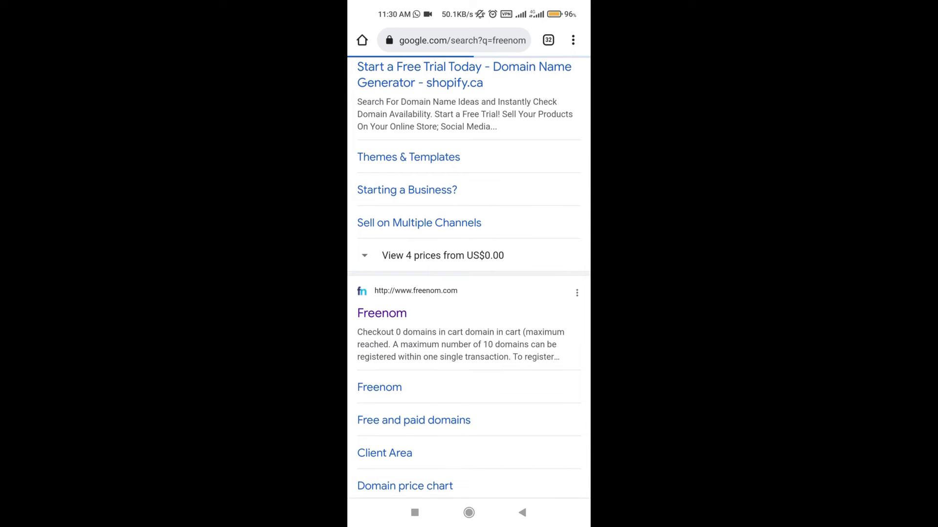
scroll(469, 279, "down", 4)
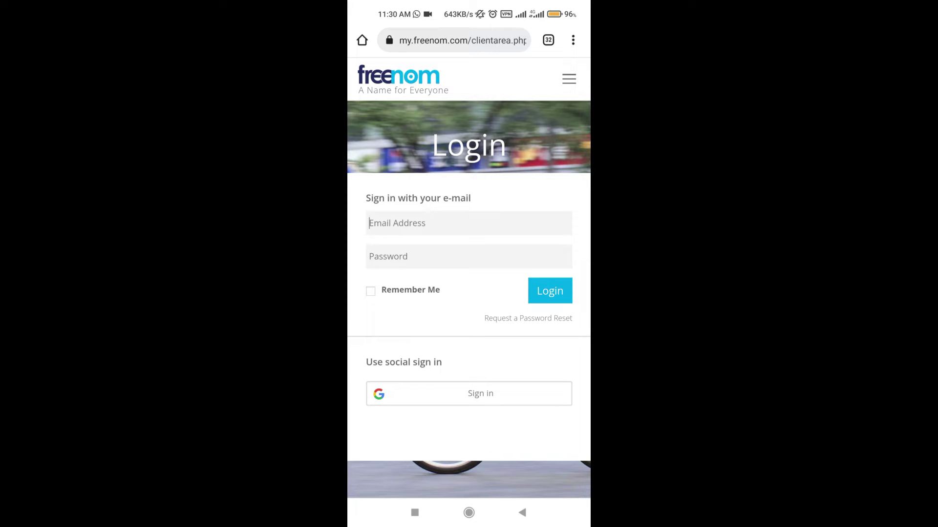
left_click_drag(493, 289, 497, 241)
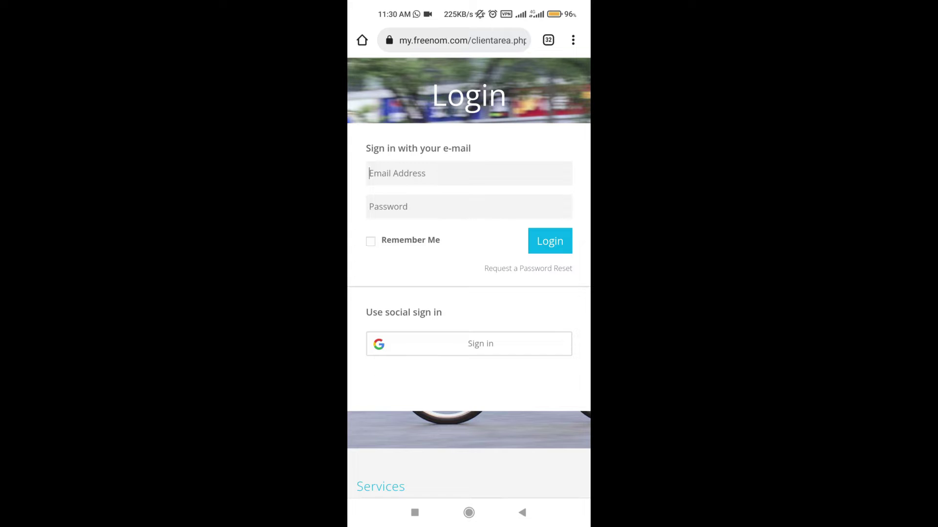
left_click(522, 512)
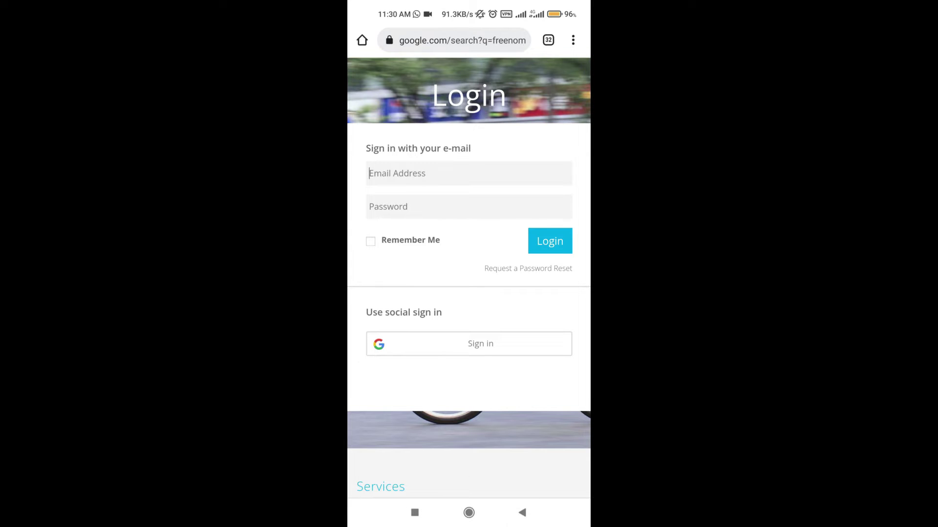
left_click_drag(512, 164, 512, 222)
left_click(459, 200)
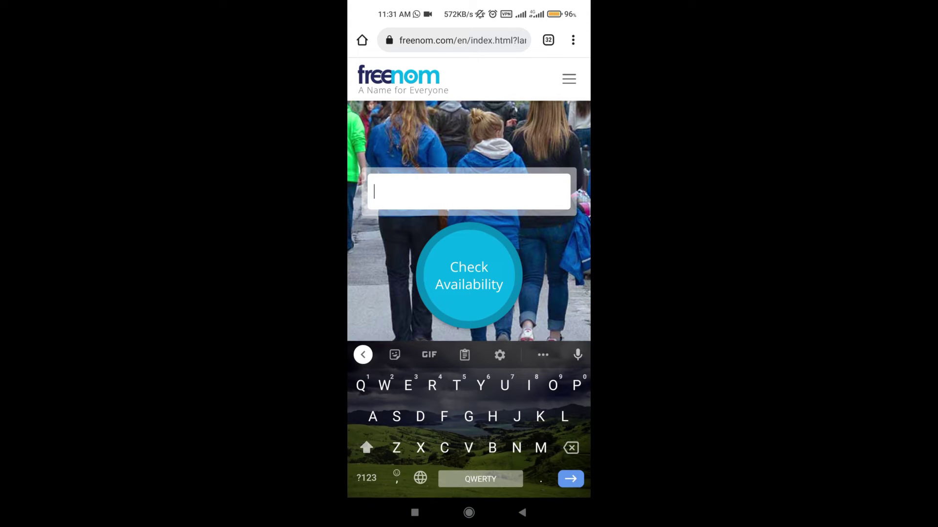
- Enter 'Example4u.ml' in Freenom's free domain search box
type("Exa")
left_click(468, 355)
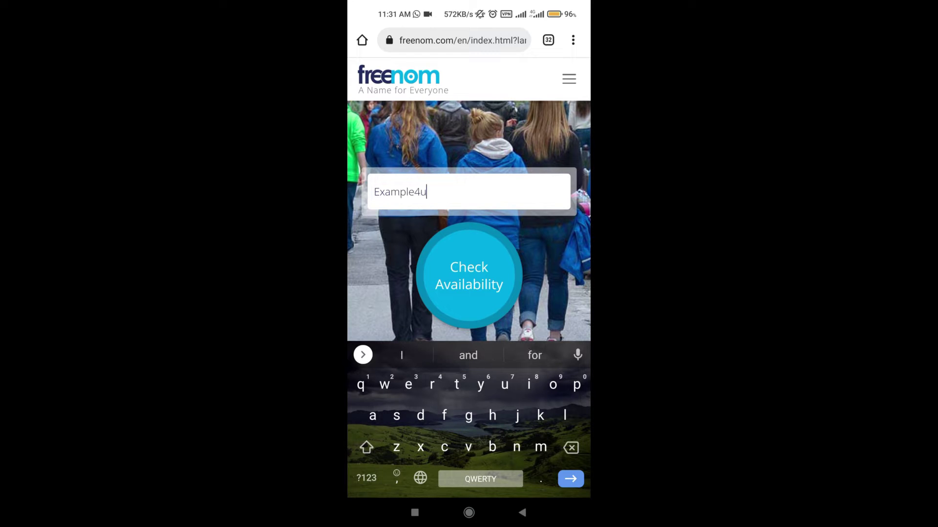
type(".")
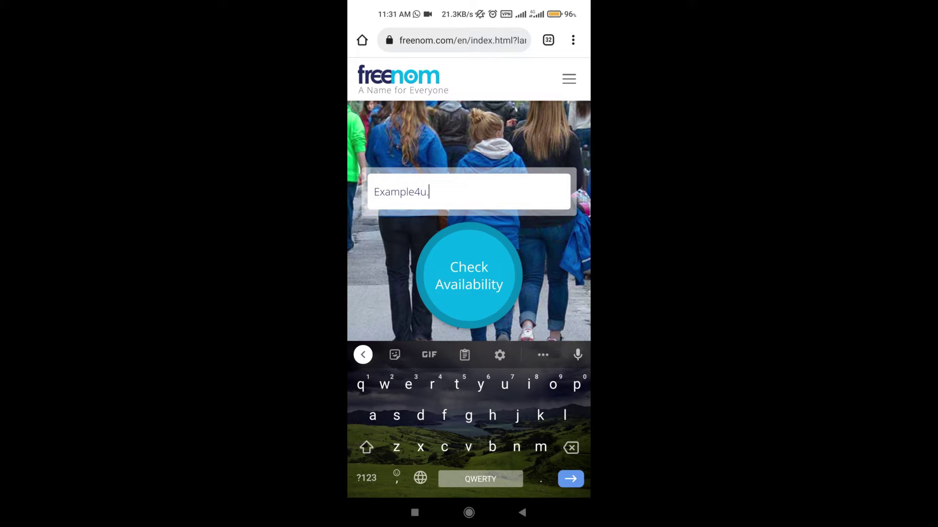
type("m")
key("BackSpace")
type("gw")
key("BackSpace")
type("q")
key("BackSpace")
key("BackSpace")
type("ml")
- Confirm example4u.ml is available and proceed to checkout with it
left_click(461, 274)
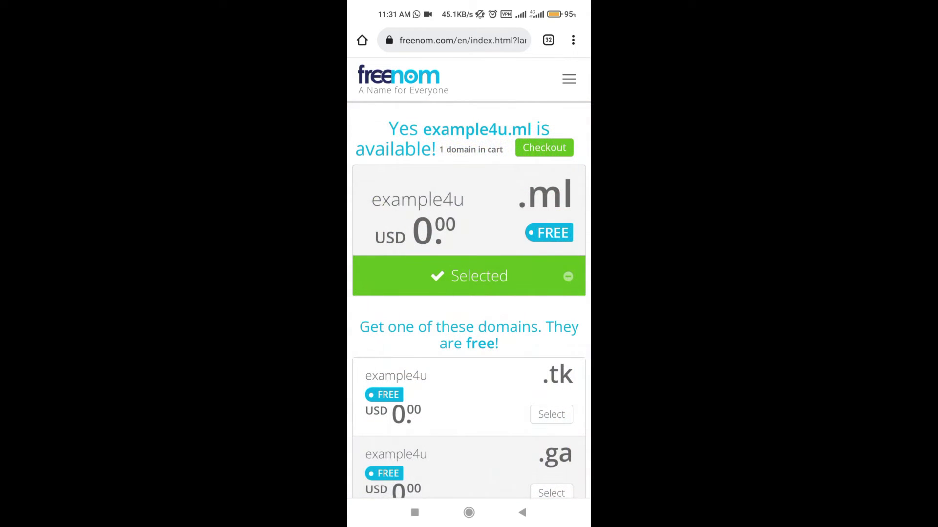
scroll(498, 332, "down", 7)
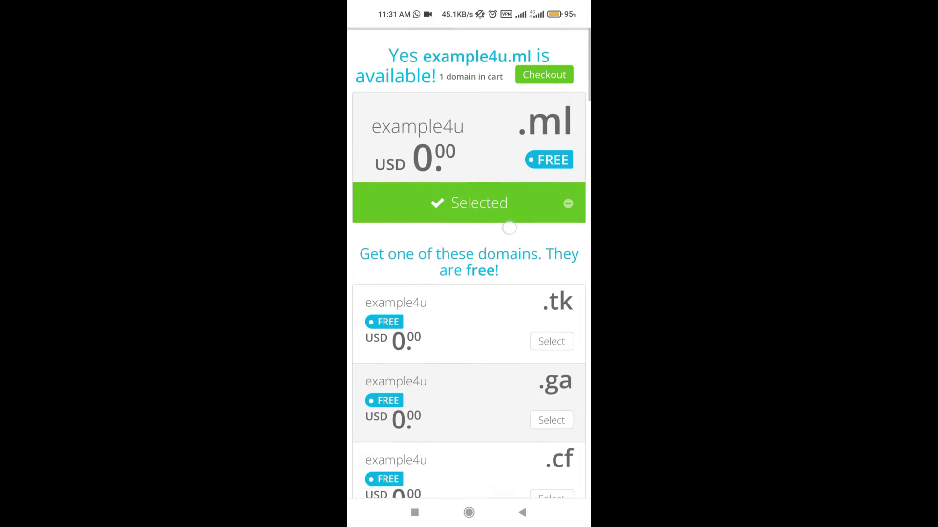
scroll(539, 175, "up", 7)
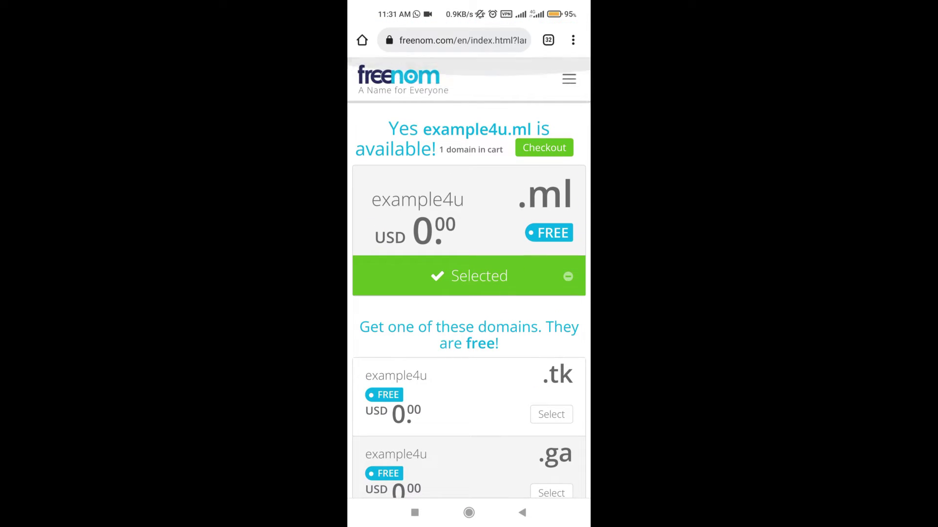
left_click(552, 149)
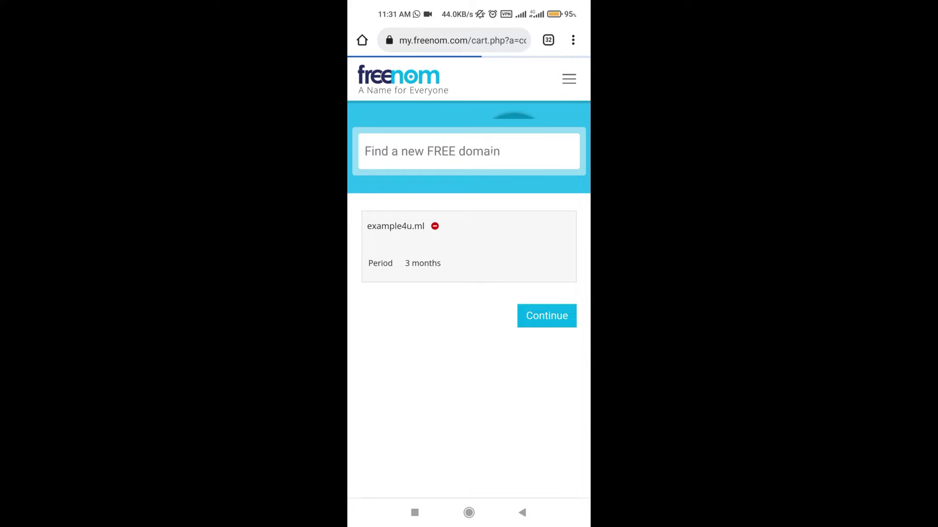
- Choose the '12 Months @ FREE' period for example4u.ml and continue from the cart
scroll(480, 314, "down", 1)
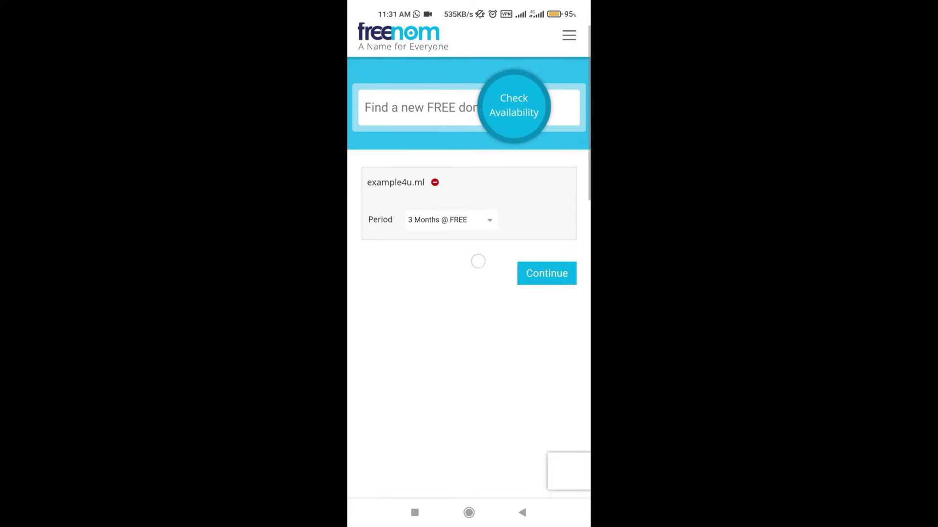
left_click(479, 219)
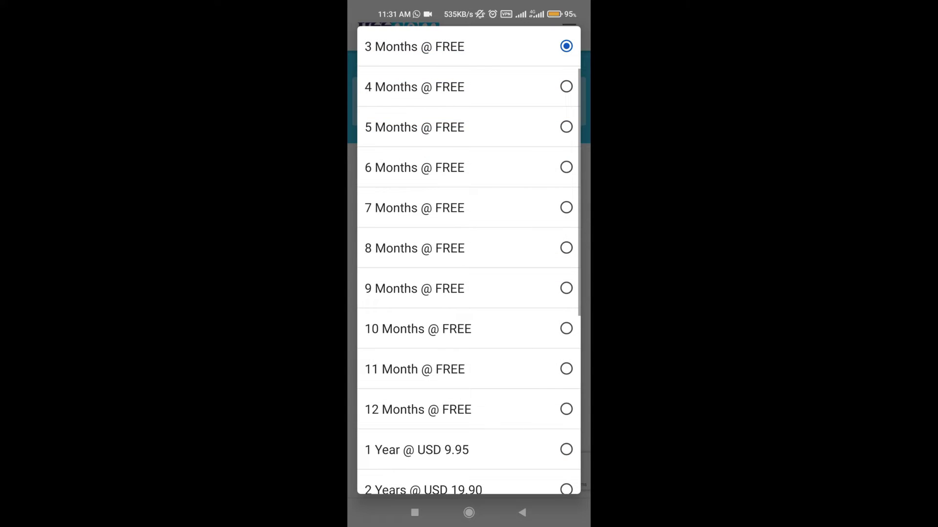
left_click_drag(482, 122, 481, 247)
left_click_drag(528, 266, 528, 177)
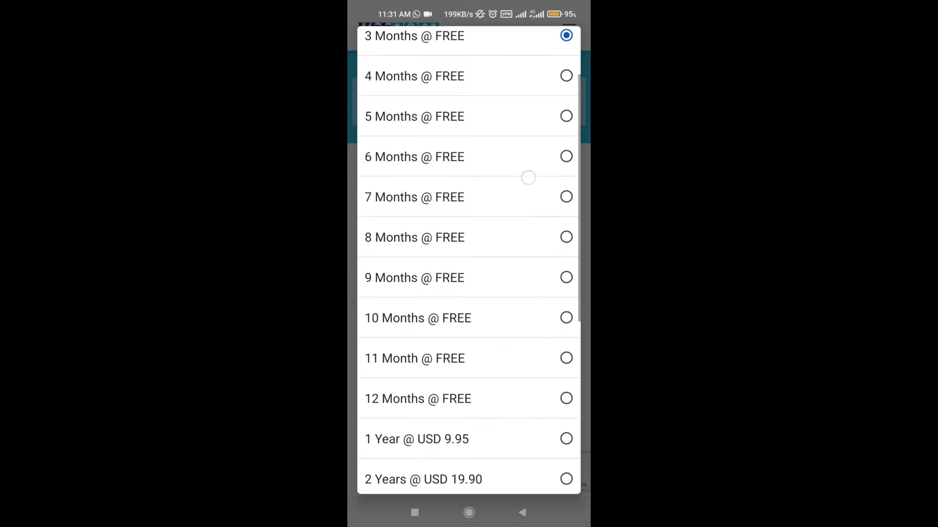
left_click_drag(504, 222, 509, 279)
left_click_drag(505, 59, 529, 52)
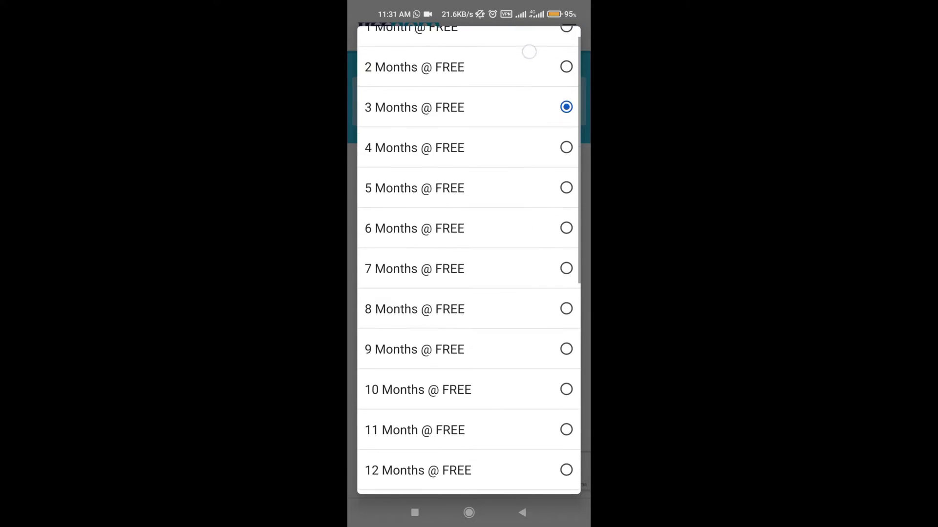
scroll(529, 51, "down", 10)
left_click(564, 168)
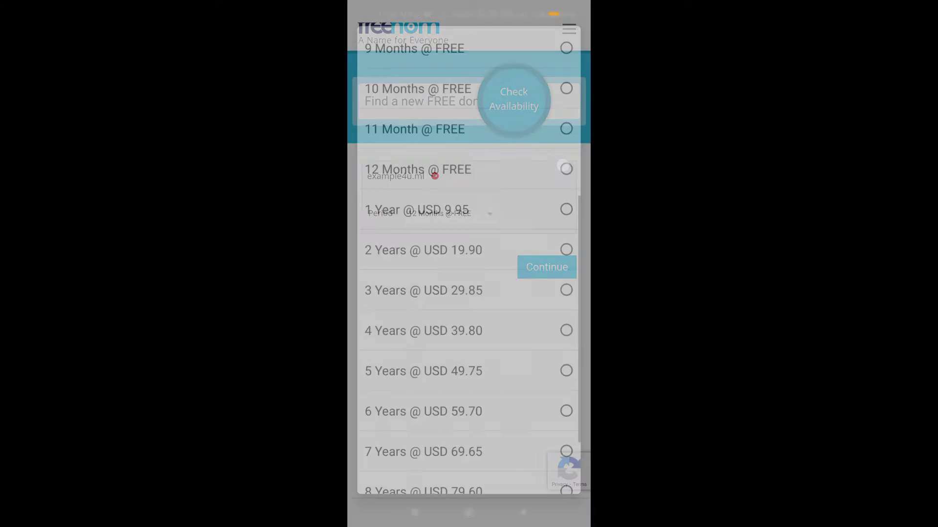
left_click(547, 266)
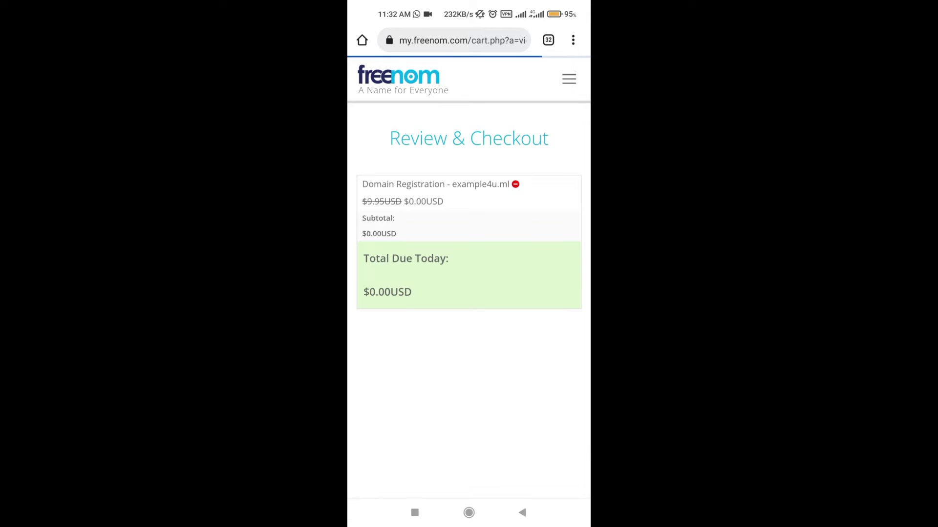
- Enter your email address in the checkout and submit it for verification
scroll(473, 257, "down", 2)
scroll(473, 257, "down", 3)
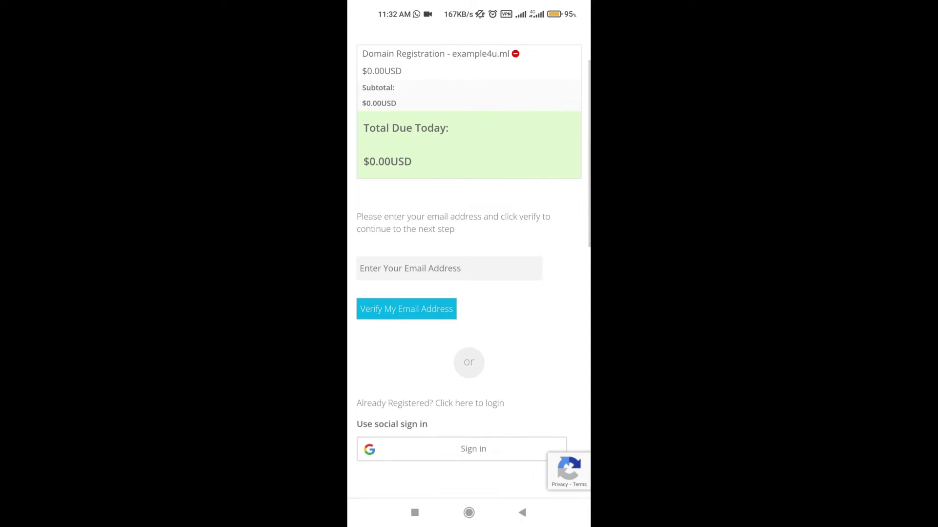
left_click(457, 270)
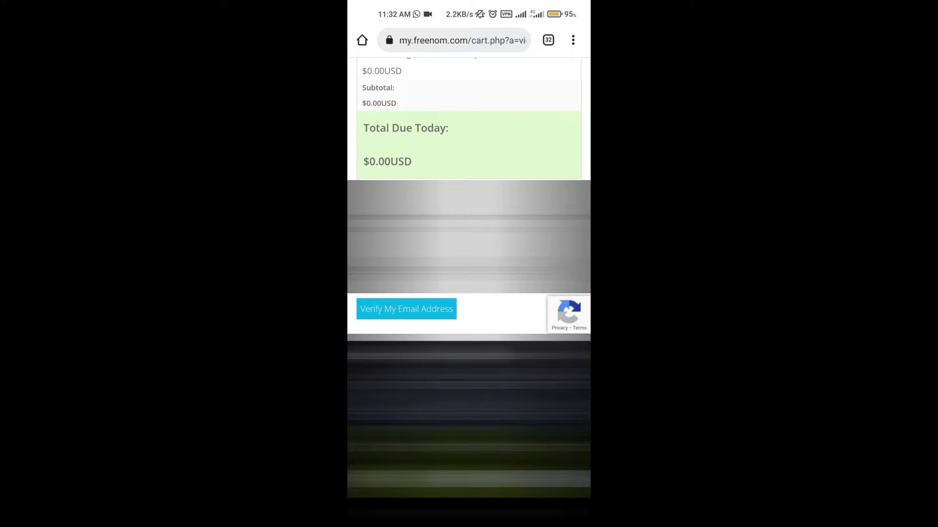
left_click(469, 273)
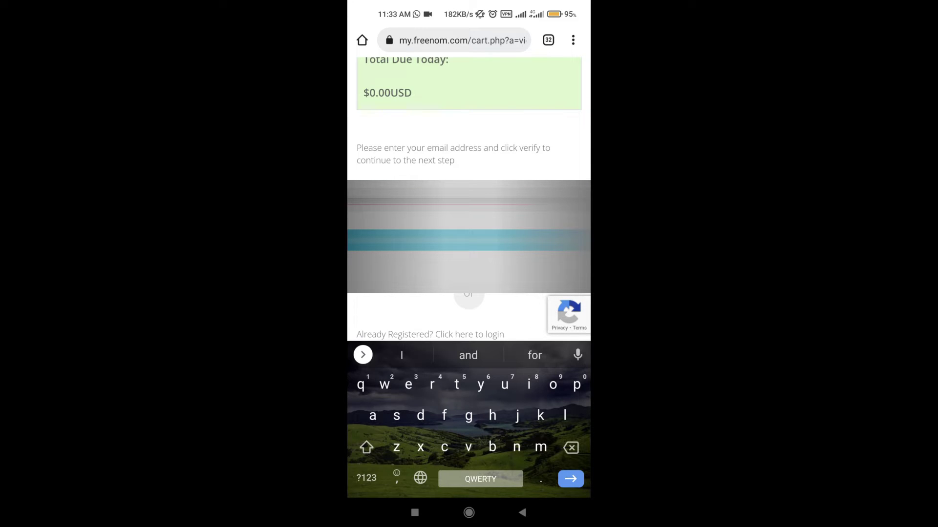
key("Return")
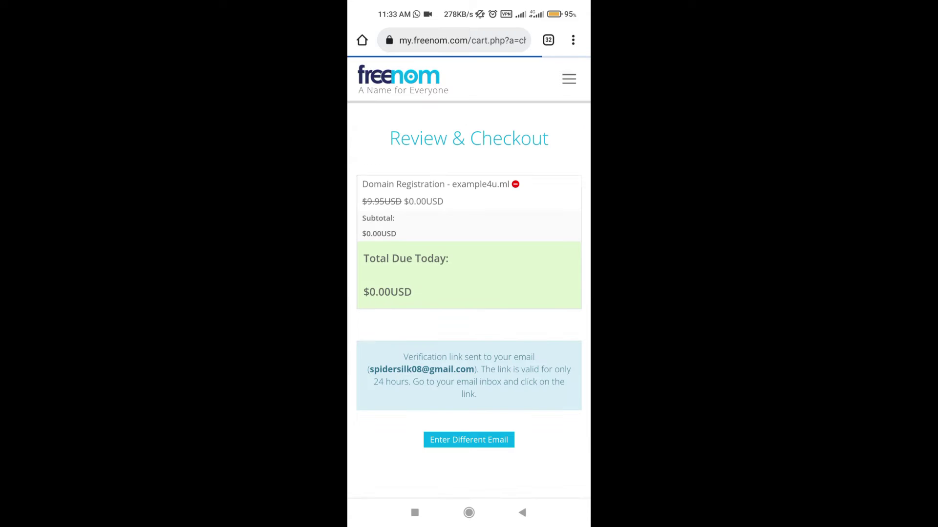
- Scroll down the page and bring up the phone's recent-apps screen
scroll(522, 220, "down", 2)
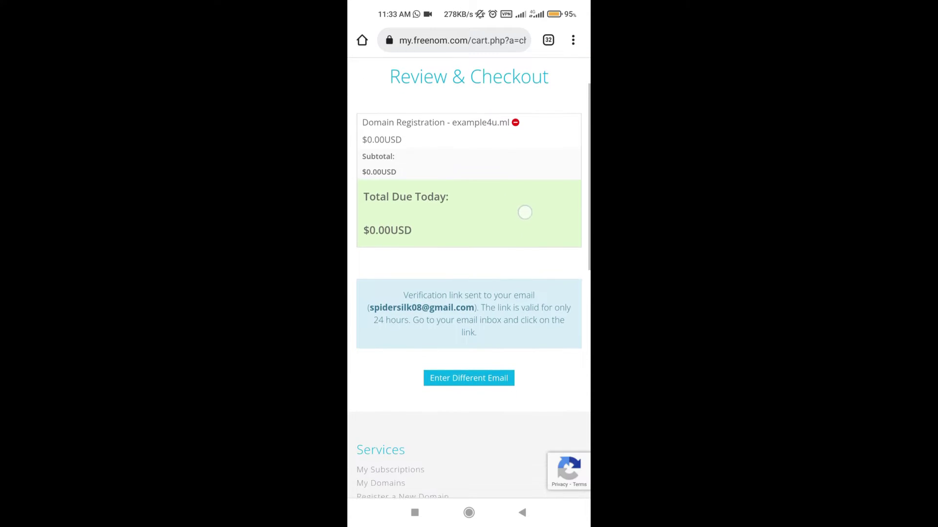
scroll(494, 284, "down", 2)
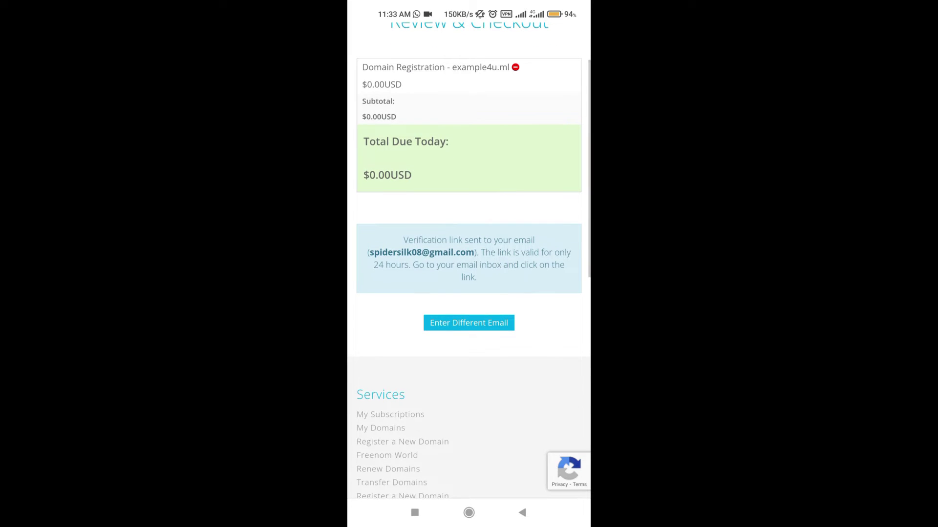
left_click(414, 512)
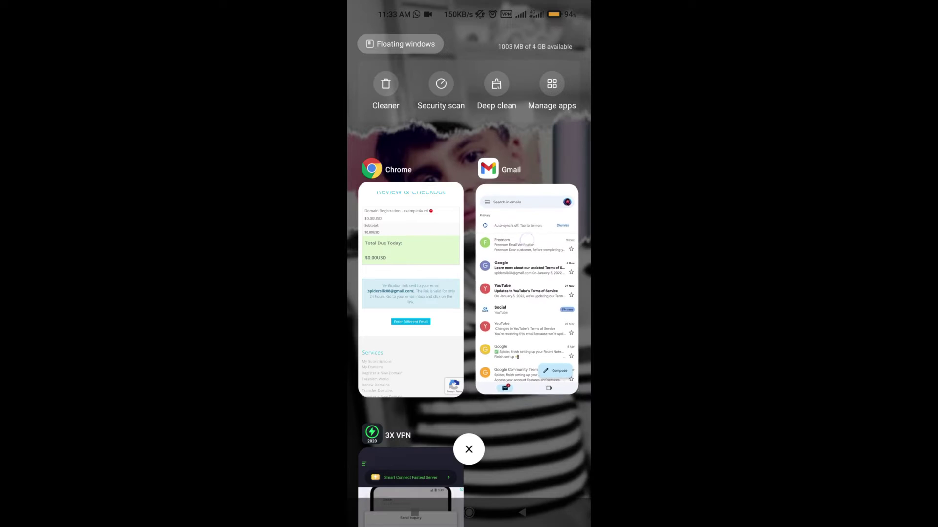
- Refresh the Gmail inbox, open the Freenom Email Verification message and follow its link
left_click(528, 293)
left_click_drag(455, 293, 455, 327)
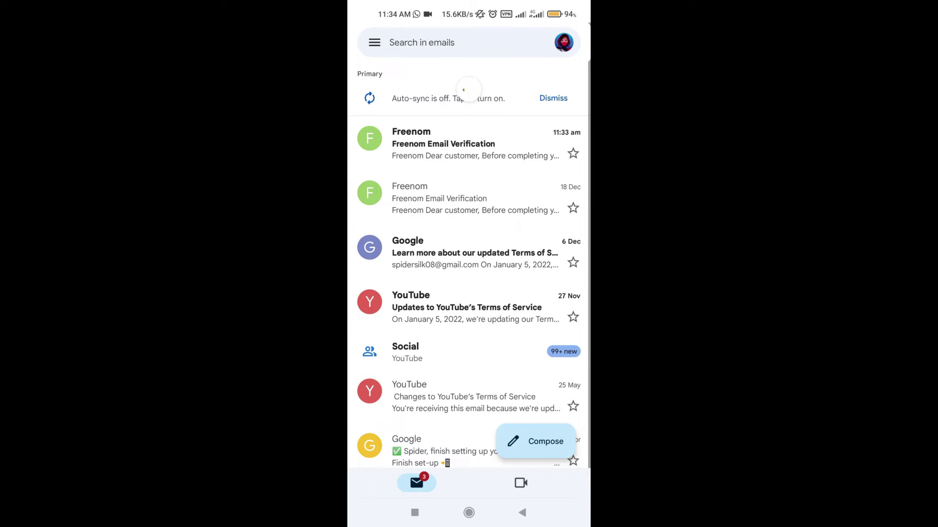
left_click(507, 140)
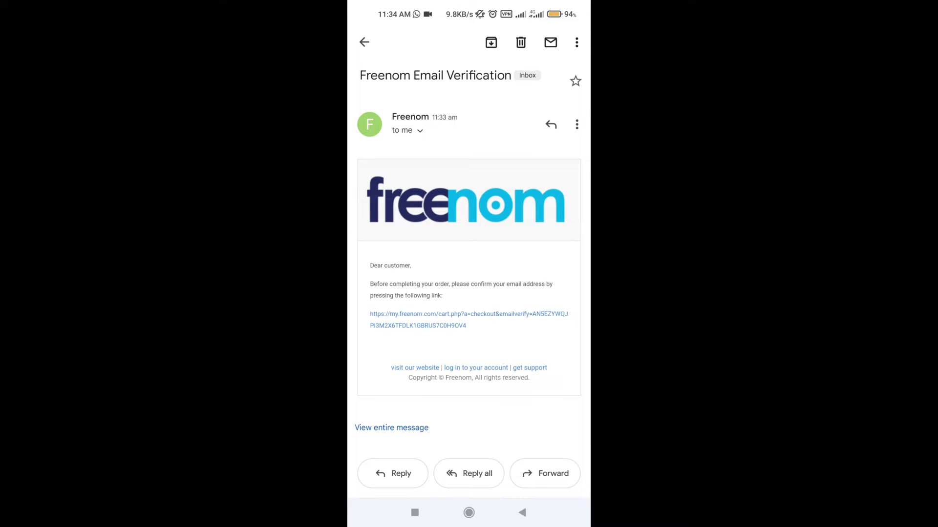
left_click(451, 314)
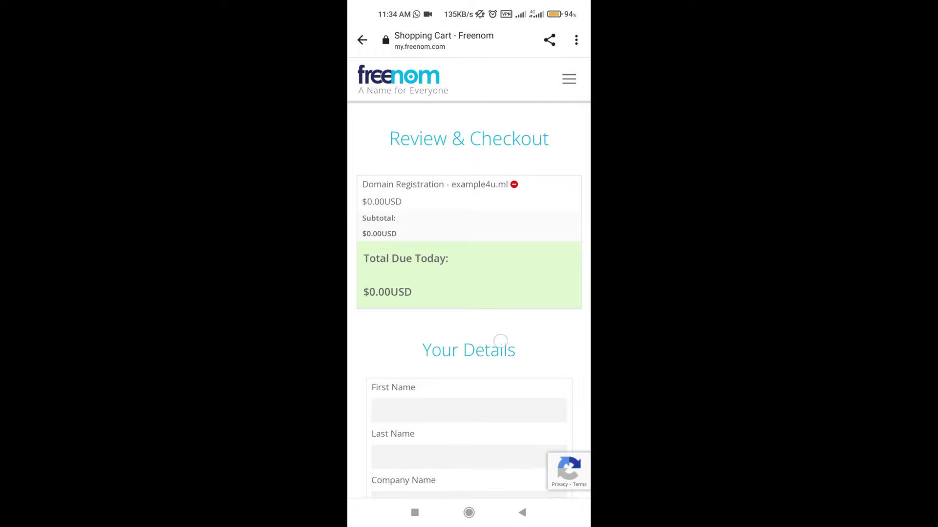
- Scroll past the empty Your Details form, then start a new blank Chrome tab
scroll(514, 252, "down", 2)
scroll(514, 252, "down", 1)
scroll(490, 303, "up", 2)
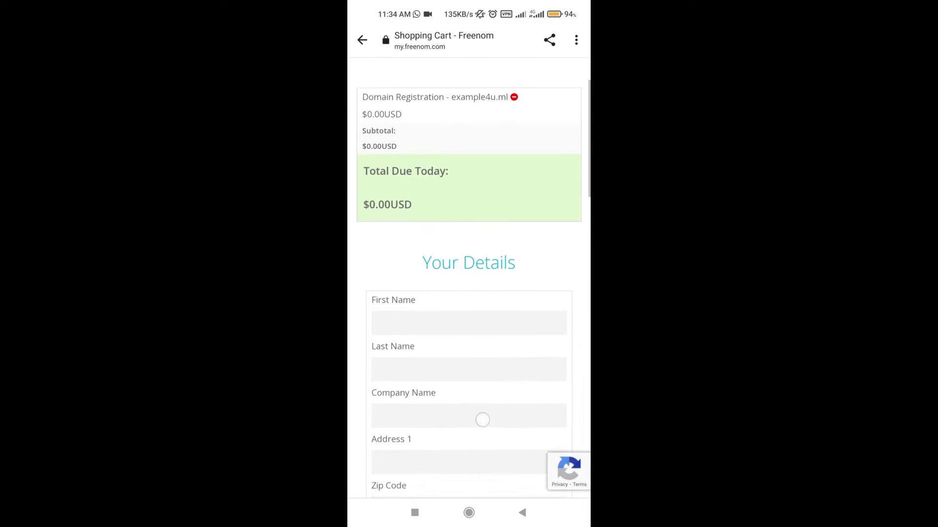
scroll(479, 387, "down", 3)
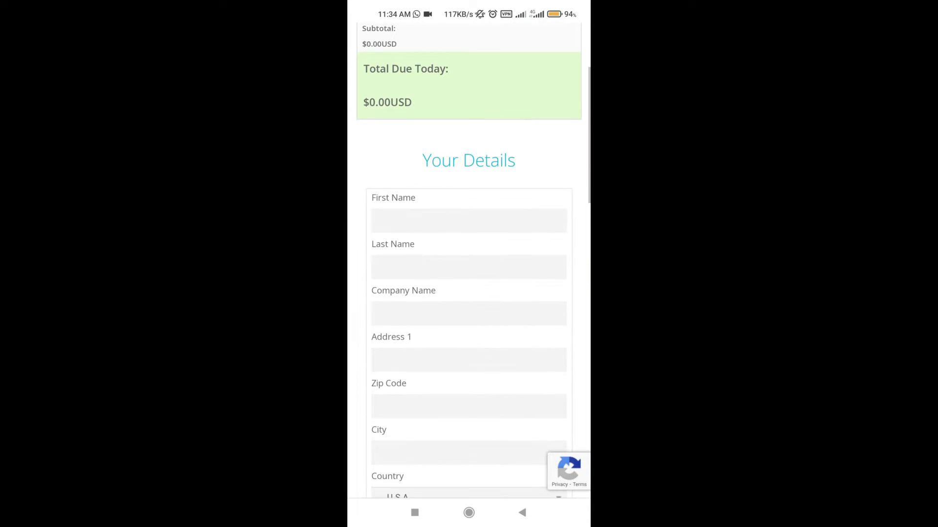
left_click(468, 513)
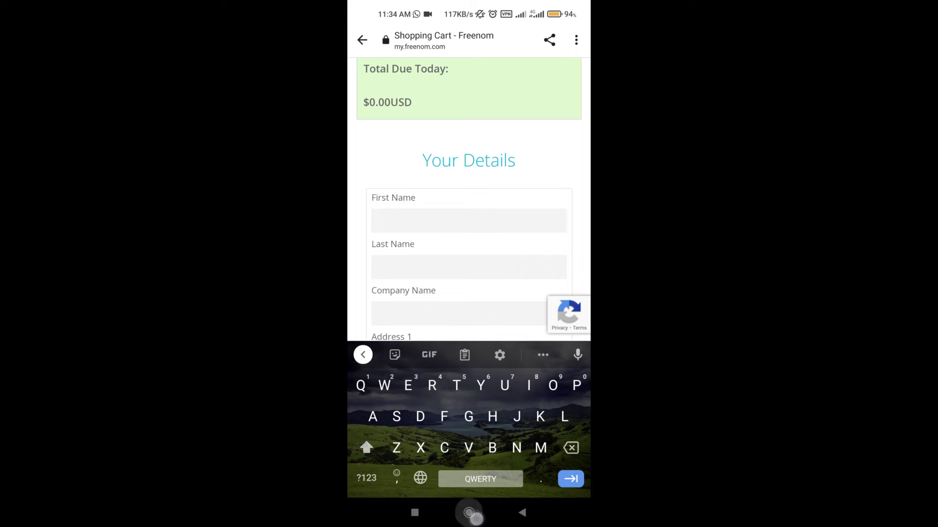
left_click(469, 185)
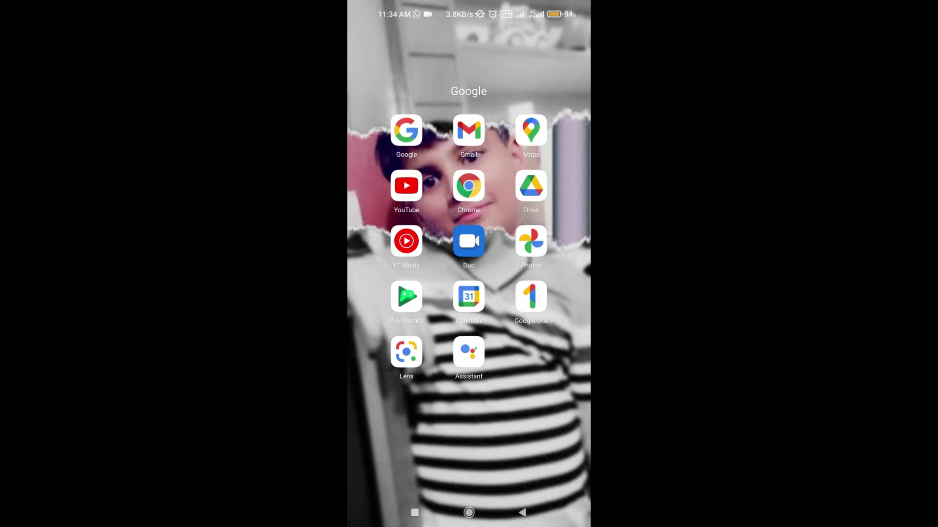
left_click(547, 36)
left_click(365, 40)
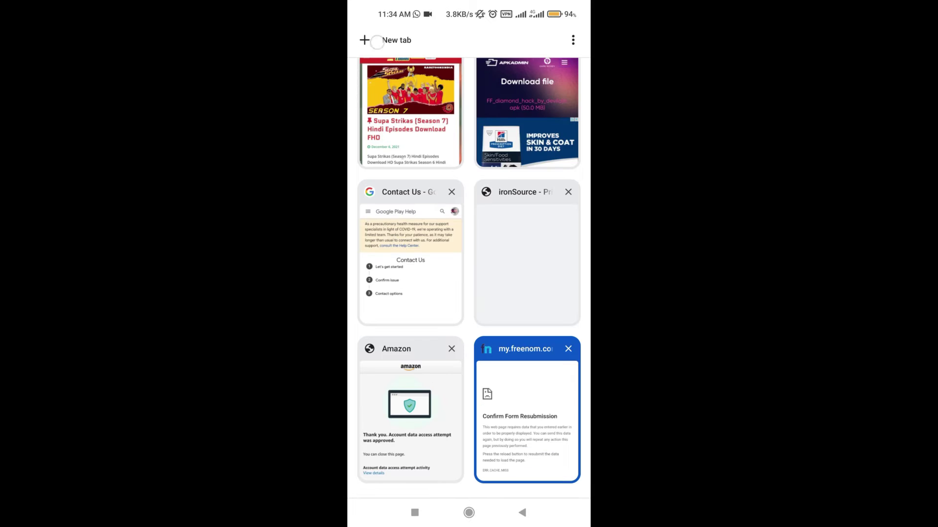
- Search 'fake us address' and open the Pre Post SEO Fake Address Generator
left_click(416, 169)
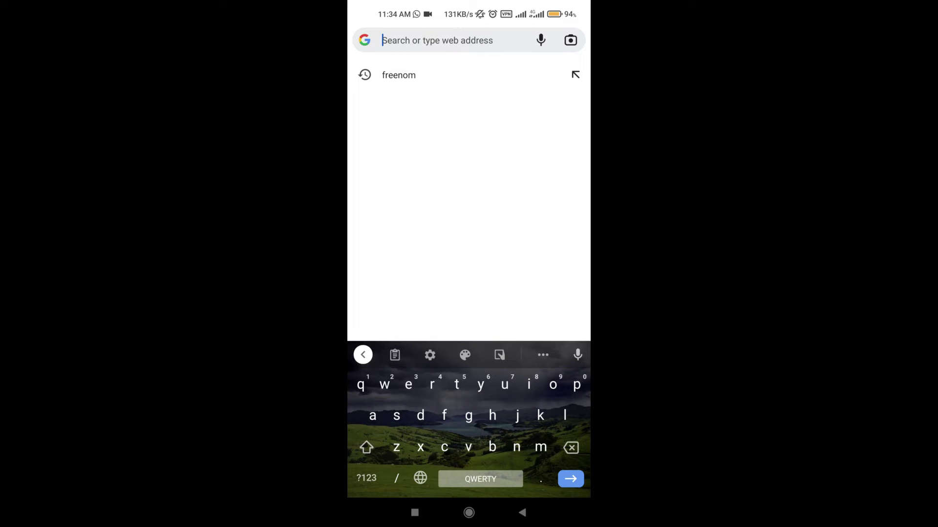
type("fake us address")
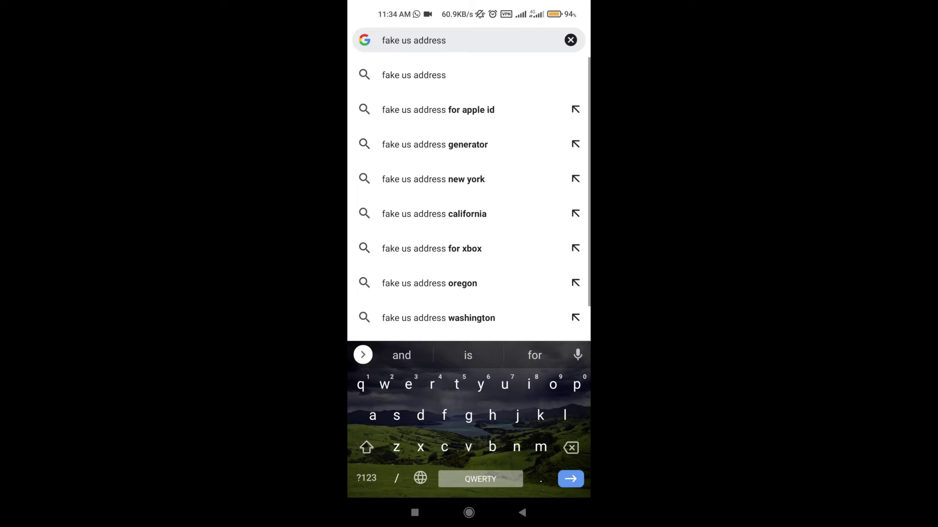
left_click(440, 145)
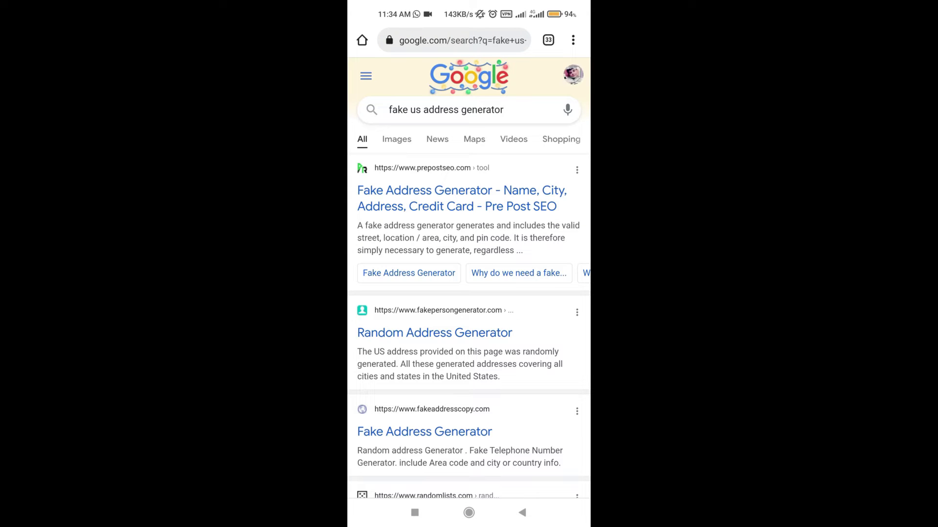
scroll(469, 263, "down", 1)
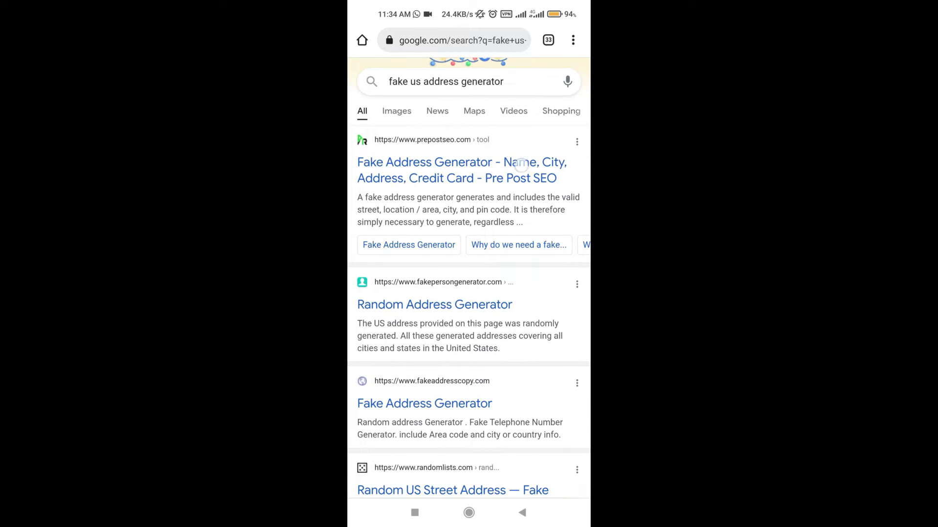
left_click(522, 165)
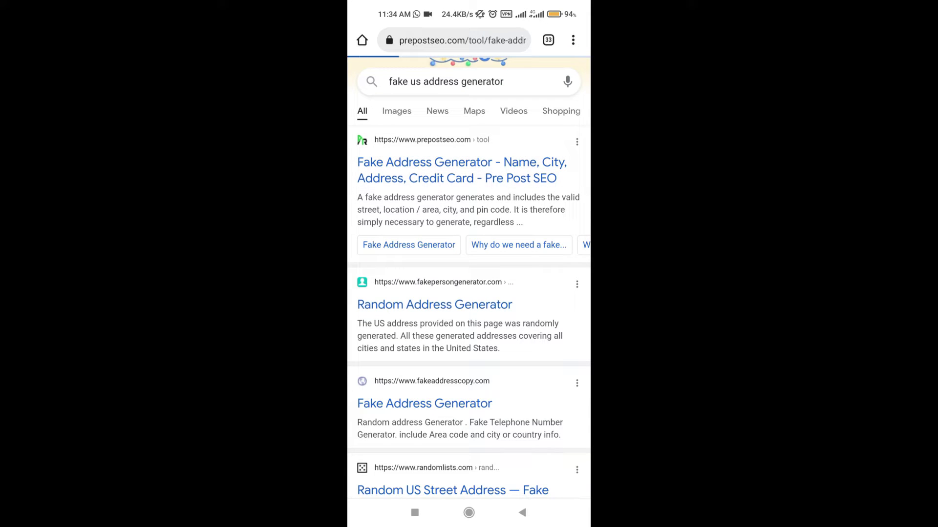
- Generate a random USA address, then switch back to the Freenom checkout
scroll(533, 170, "down", 10)
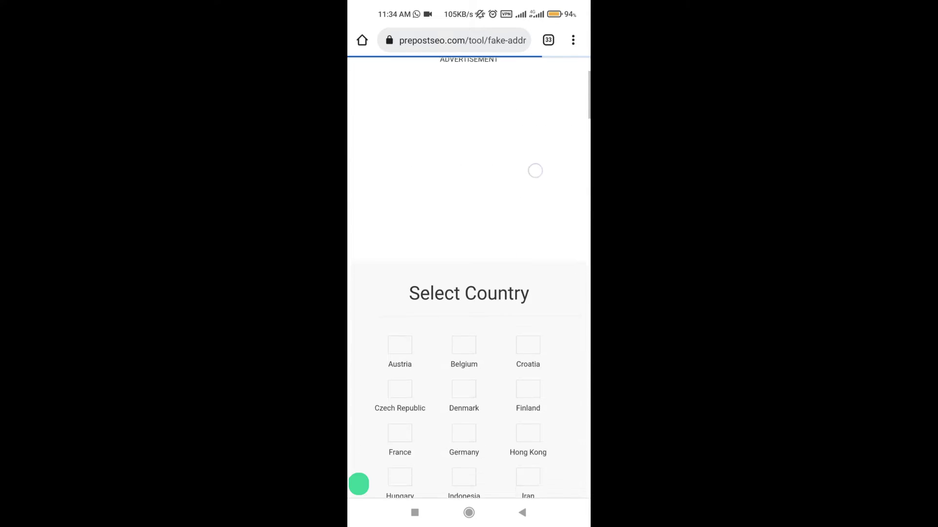
scroll(514, 247, "down", 5)
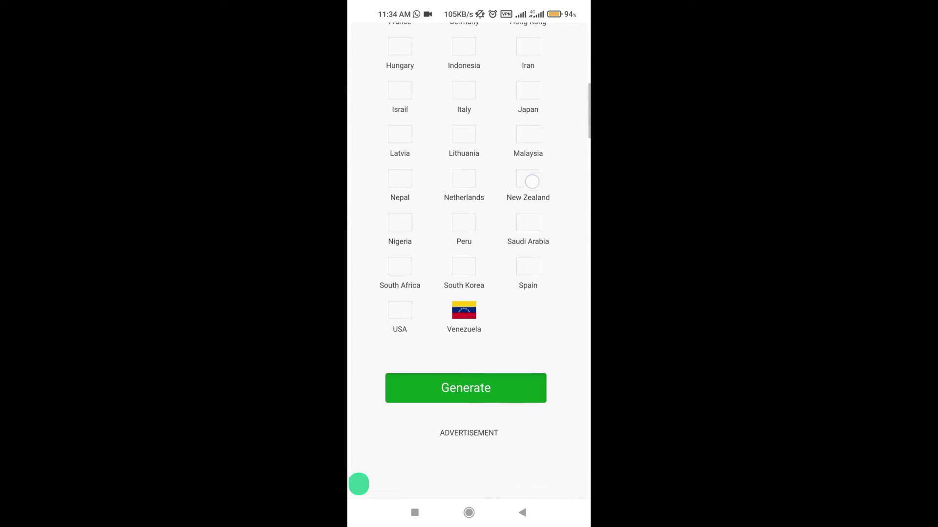
scroll(524, 243, "down", 3)
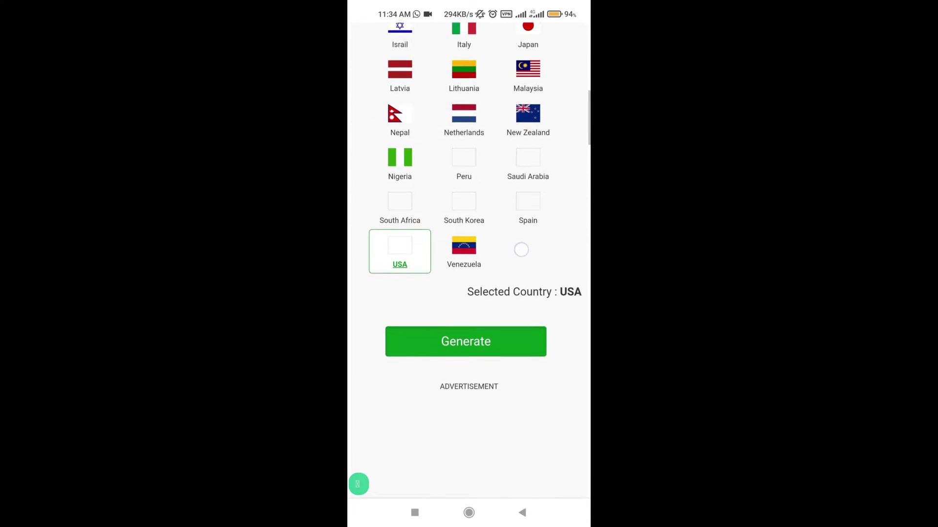
left_click(465, 346)
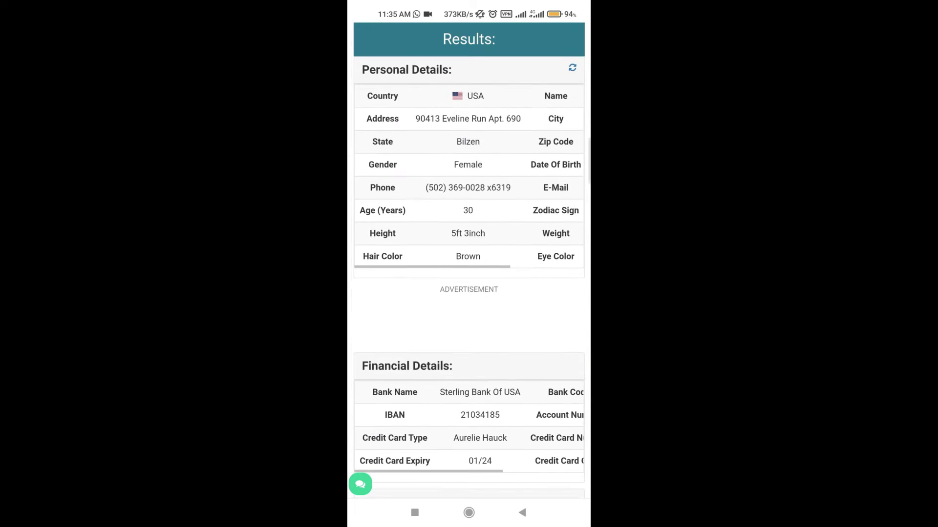
left_click_drag(528, 225, 419, 253)
left_click(415, 513)
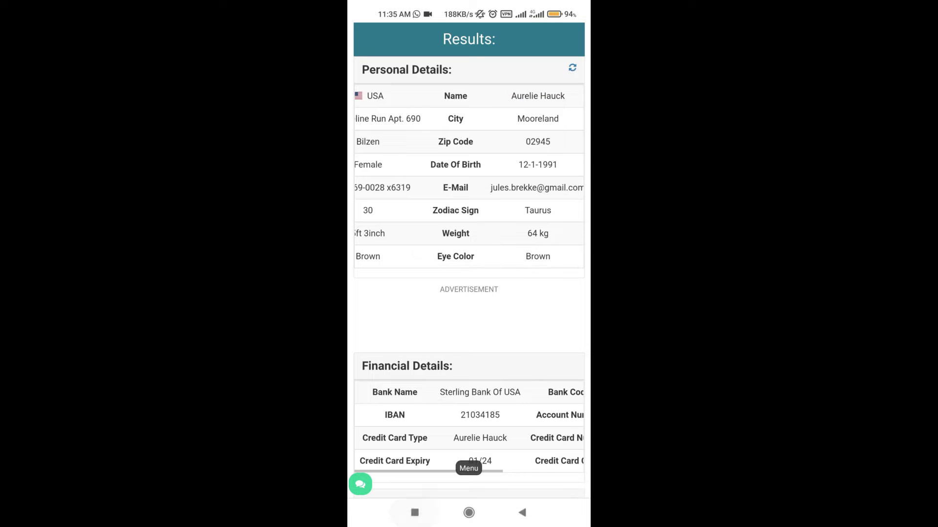
left_click(526, 291)
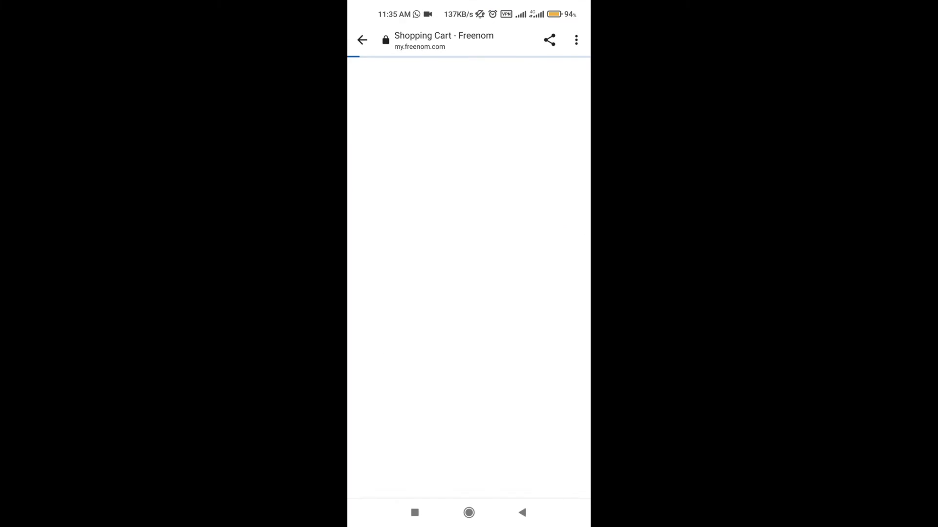
- Reload the checkout and fill First Name with the generated first name only
left_click(473, 466)
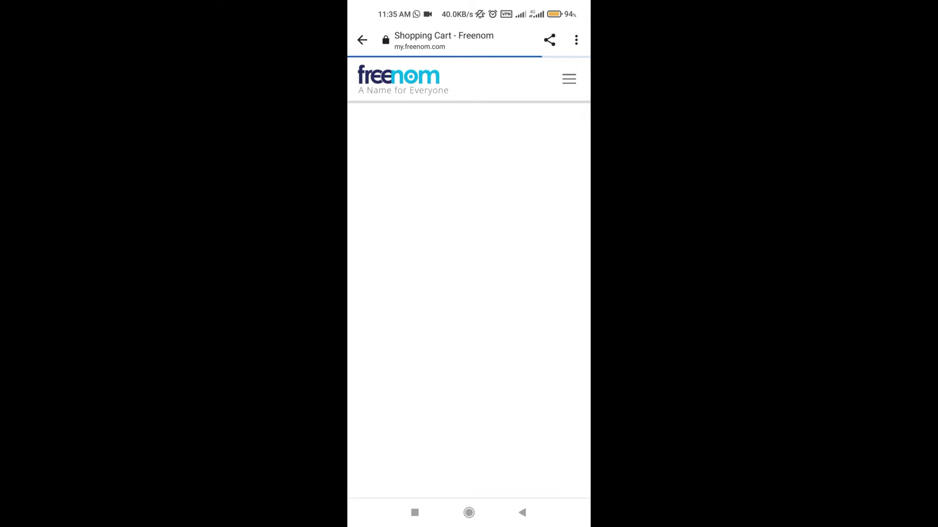
scroll(469, 273, "down", 3)
left_click(498, 276)
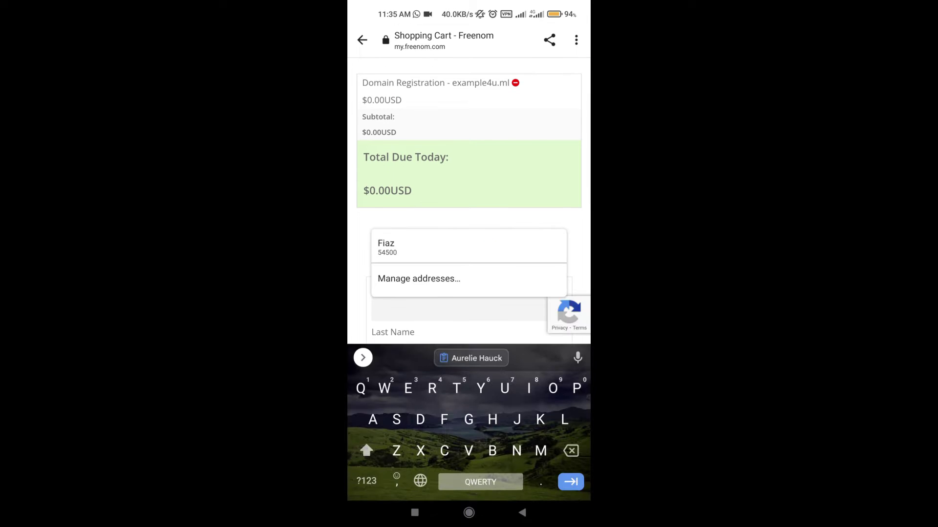
left_click(471, 358)
scroll(494, 264, "down", 2)
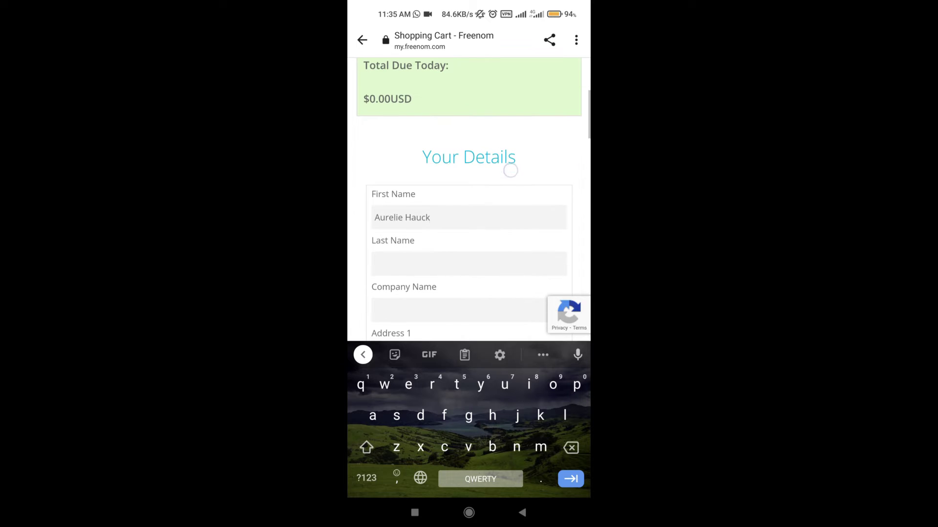
left_click(429, 226)
key("BackSpace")
key("BackSpace")
key("BackSpace")
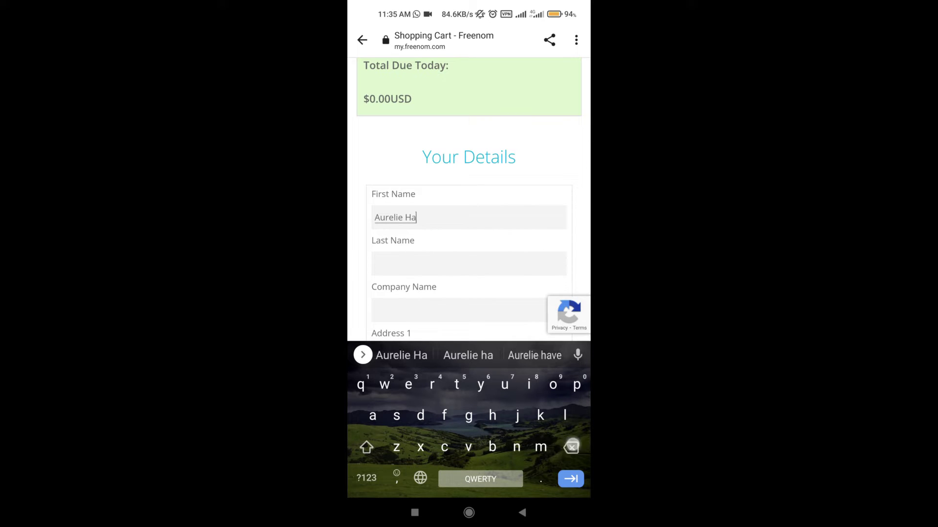
key("BackSpace")
key("BackSpace")
- Paste the generated name into Last Name and trim it to the surname
left_click(487, 258)
left_click(465, 355)
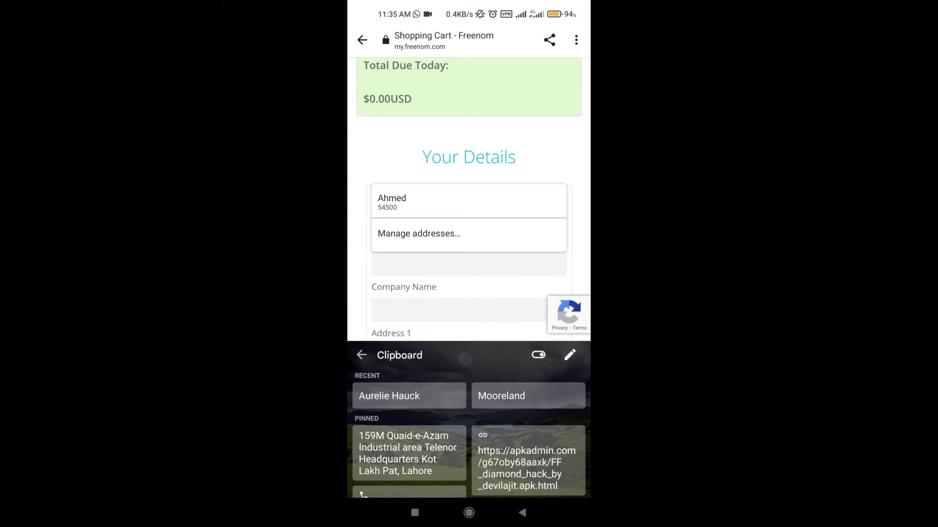
left_click(423, 395)
left_click(362, 355)
left_click(404, 264)
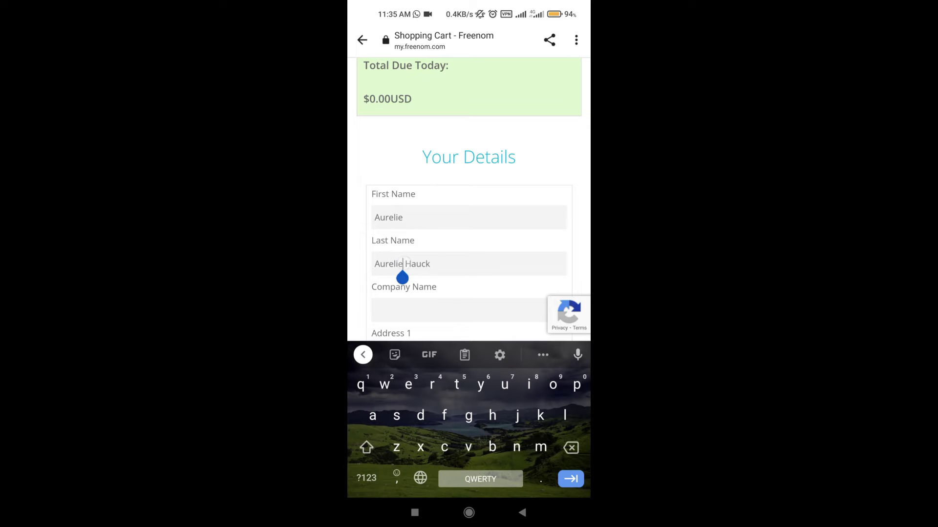
left_click_drag(402, 274, 402, 286)
key("BackSpace")
key("BackSpace")
key("BackSpace")
key("BackSpace")
key("BackSpace")
key("BackSpace")
key("BackSpace")
key("BackSpace")
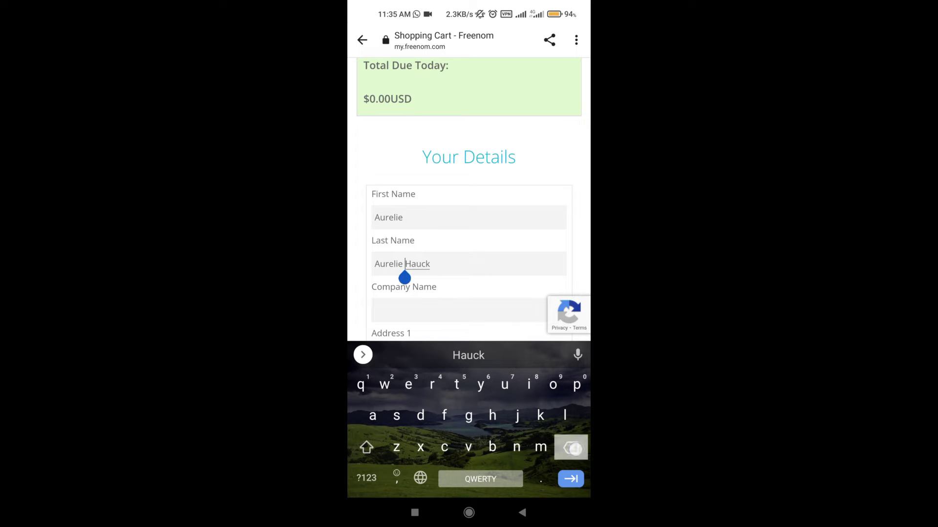
- Set Company Name to 'Nothing' and copy the zip code from the generator page
scroll(513, 201, "down", 2)
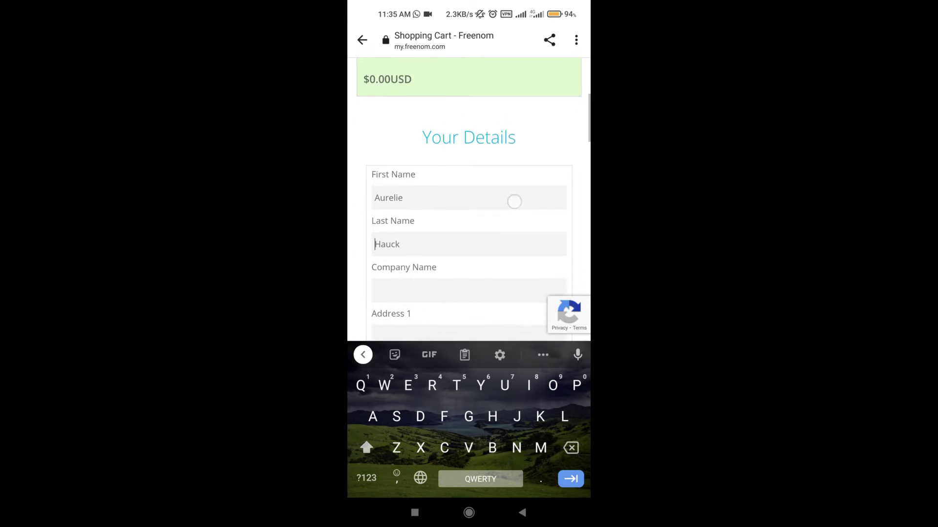
left_click(463, 227)
type("Noth")
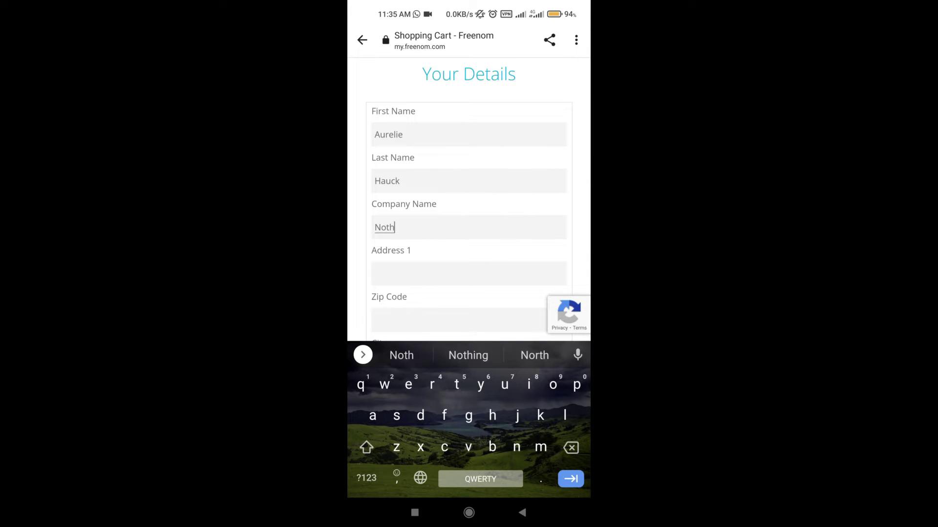
left_click(467, 355)
left_click(481, 275)
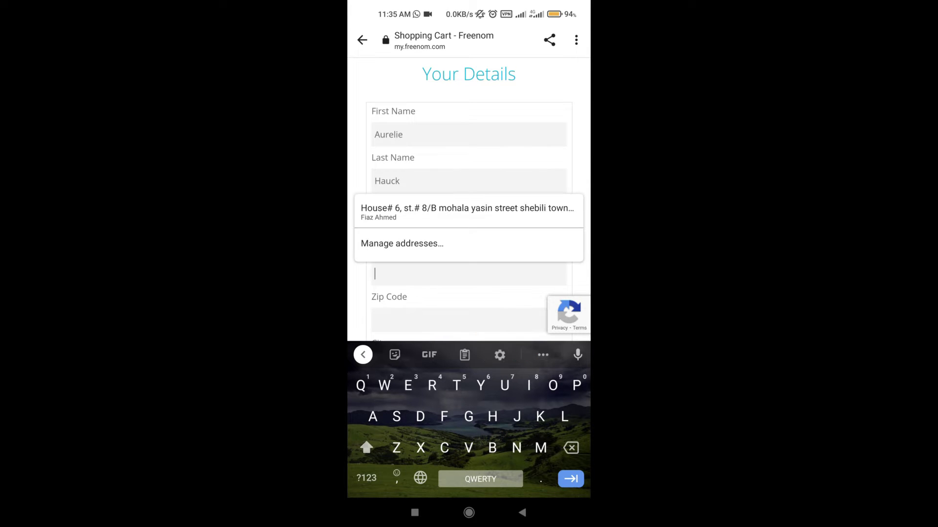
left_click(415, 513)
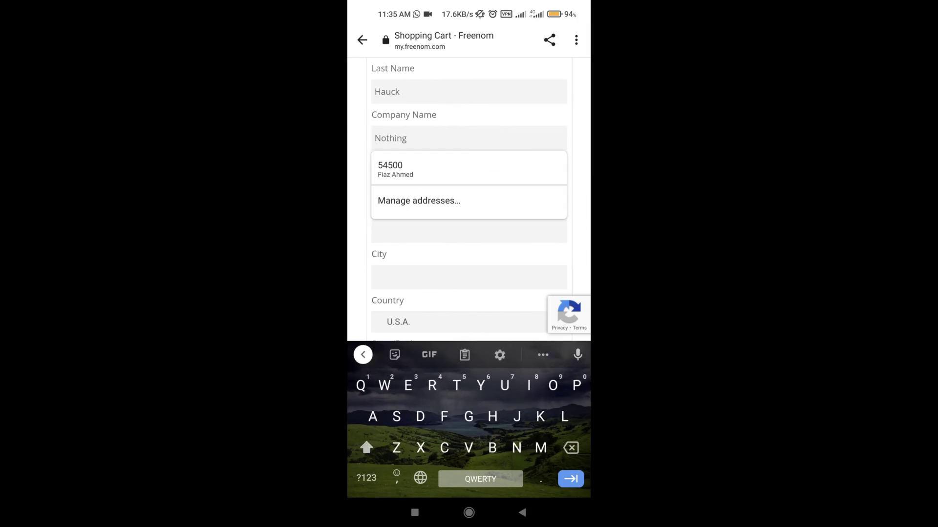
left_click(531, 142)
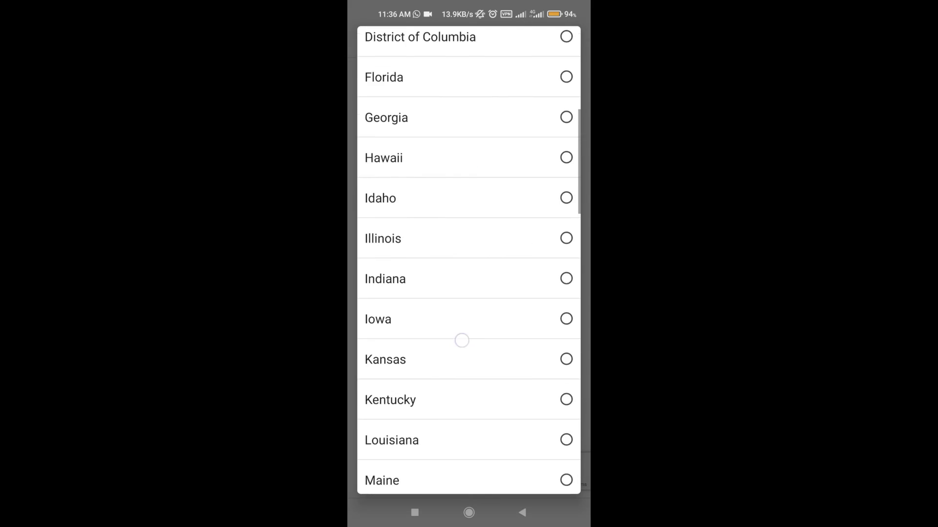
- Enter the generated phone number and agree to the terms and conditions
scroll(460, 339, "down", 10)
scroll(488, 309, "up", 10)
scroll(530, 178, "down", 20)
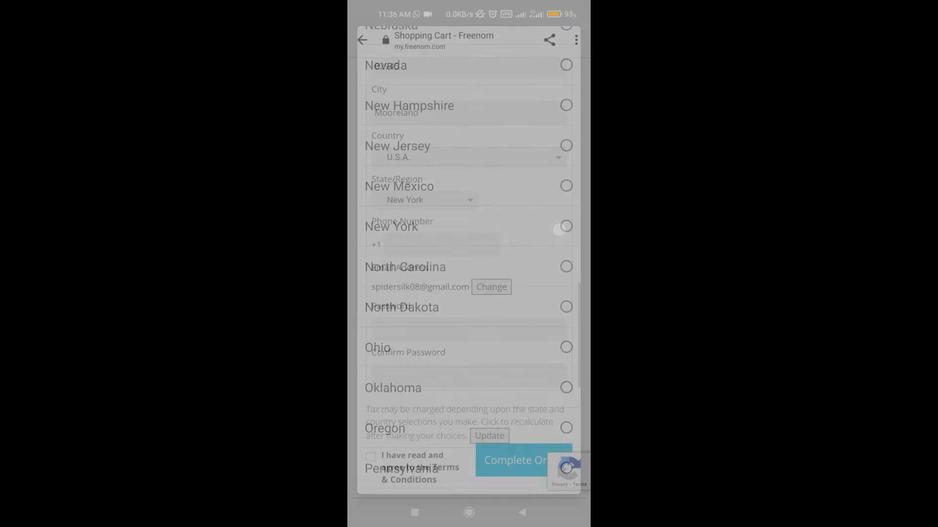
left_click(444, 250)
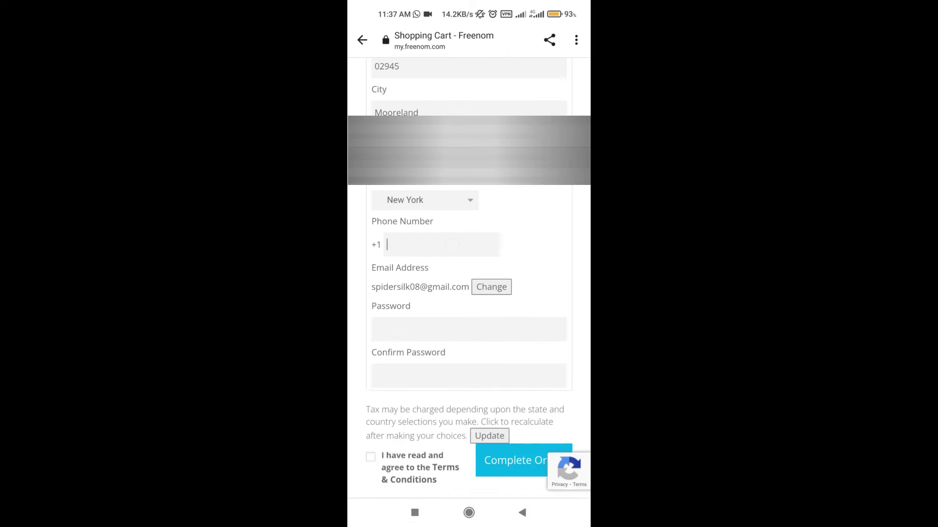
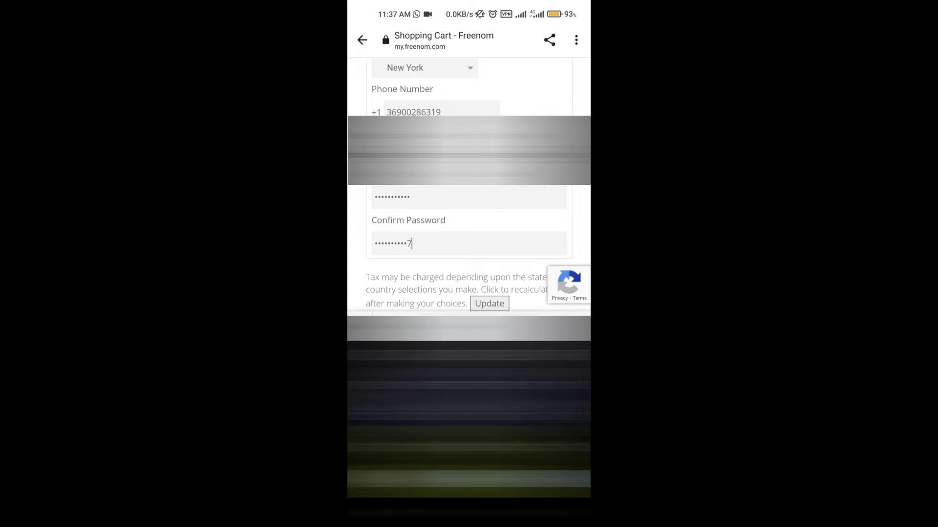
scroll(468, 220, "down", 5)
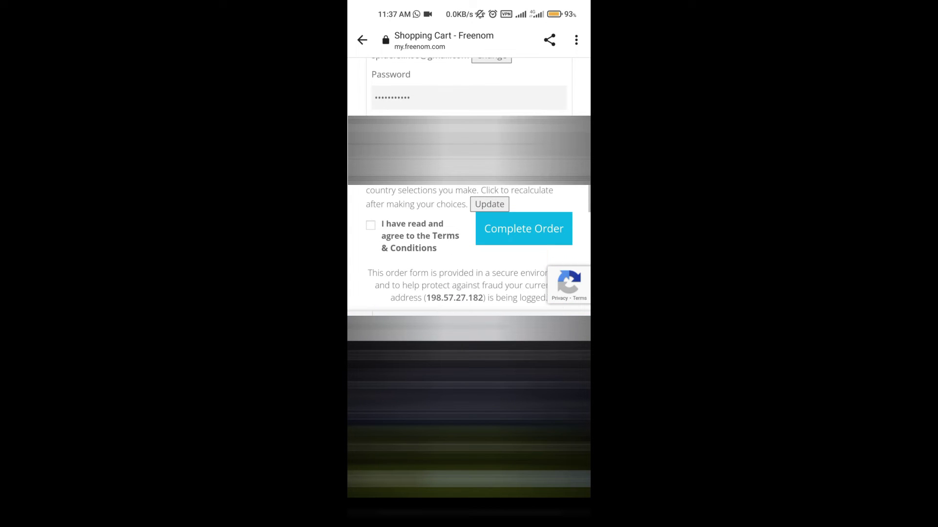
left_click(370, 225)
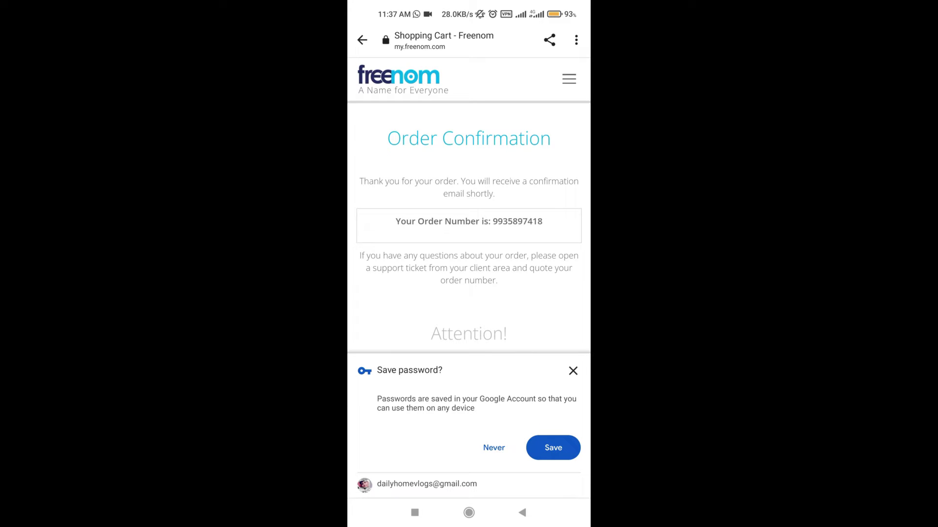
- Save the password in Chrome and scroll through the order confirmation showing example4u.ml cancelled
left_click(552, 448)
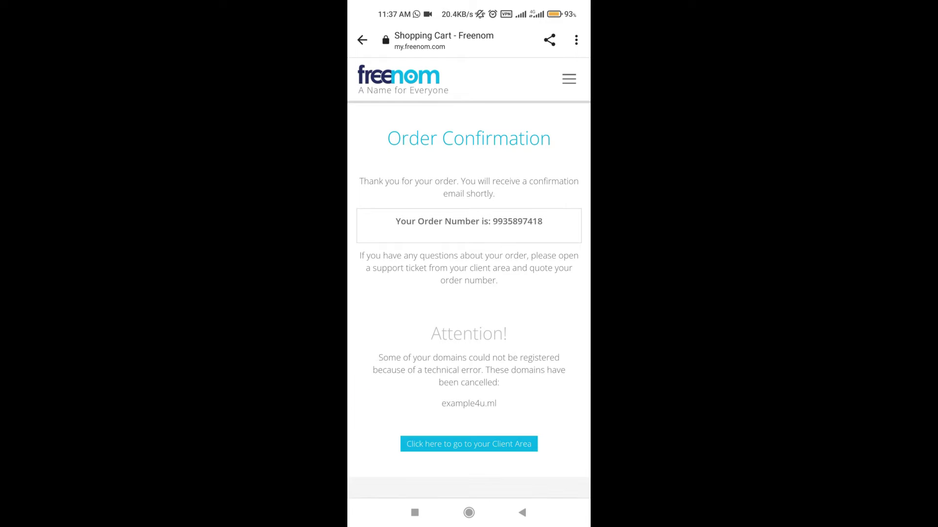
left_click_drag(367, 325, 360, 261)
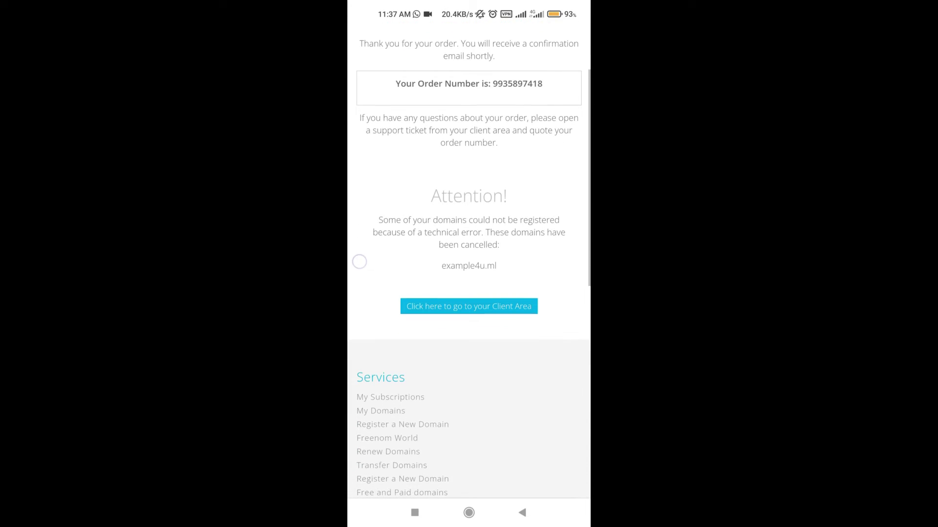
left_click_drag(391, 187, 424, 208)
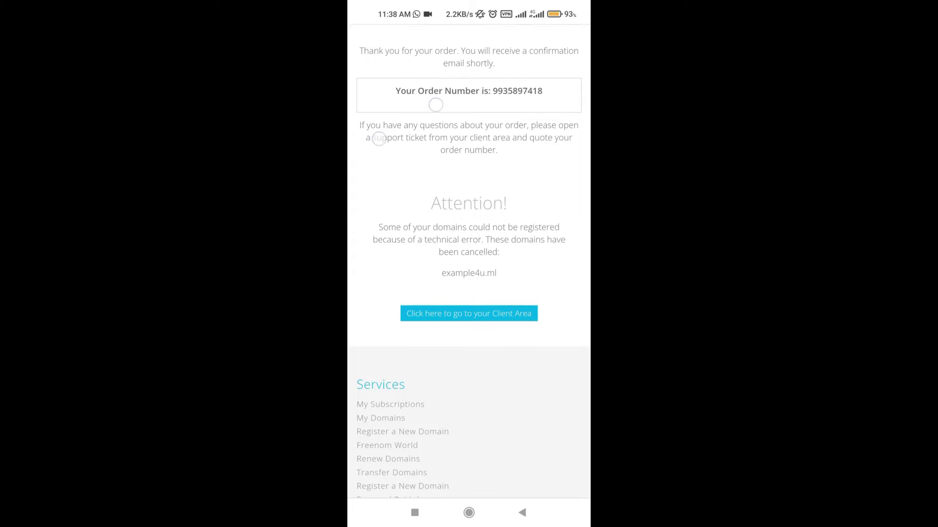
left_click_drag(376, 136, 379, 165)
left_click_drag(512, 373, 518, 328)
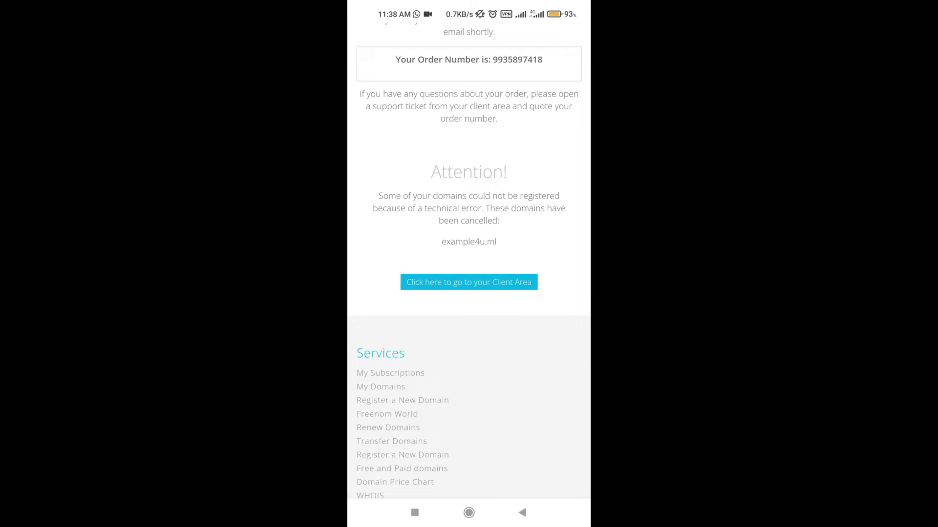
left_click_drag(551, 283, 521, 366)
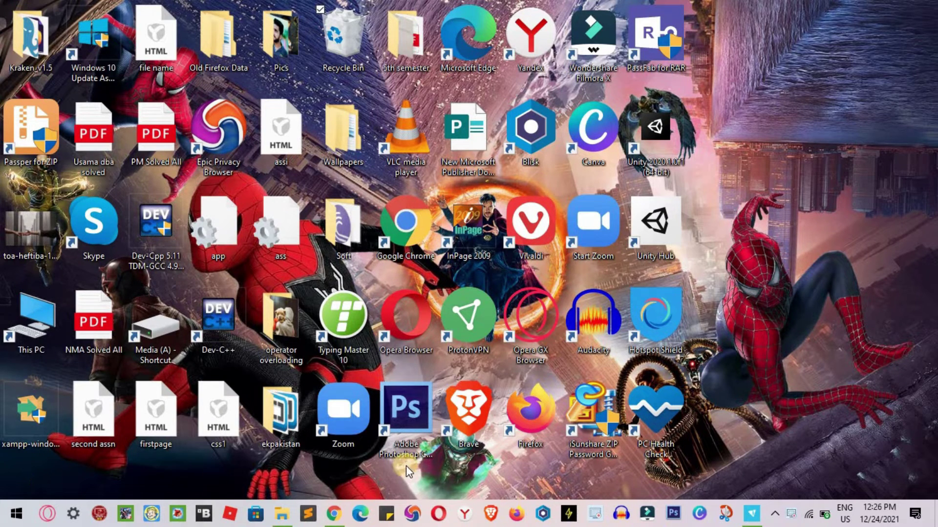
- Open Freenom from the search results, sign in, and go to Services > My Domains
left_click(334, 513)
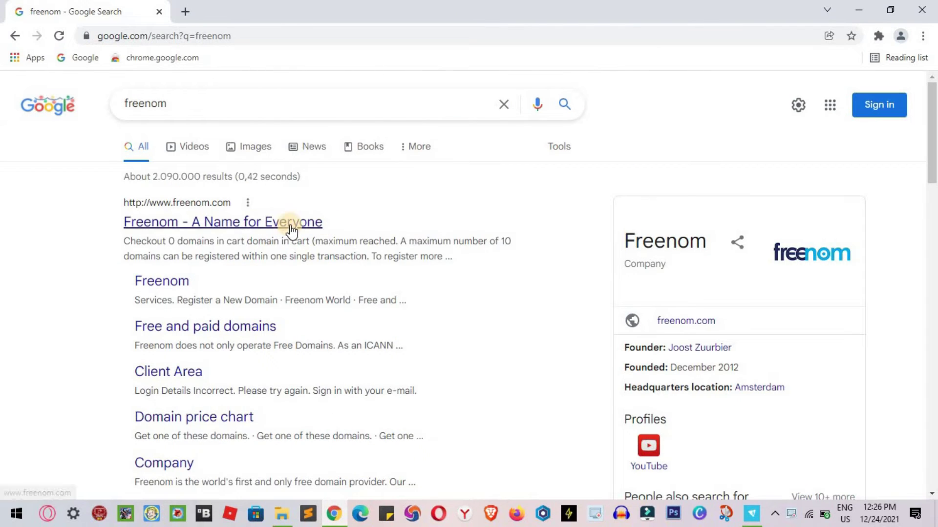
left_click(283, 226)
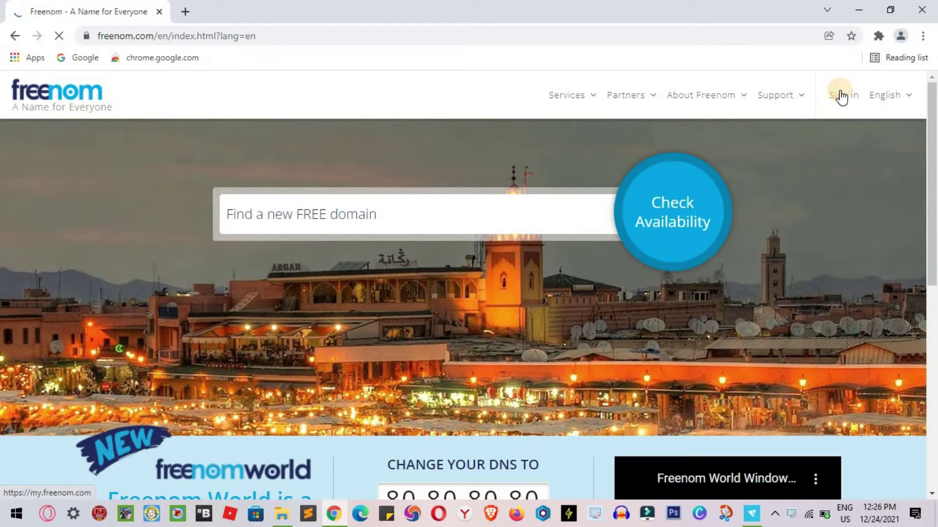
left_click(839, 95)
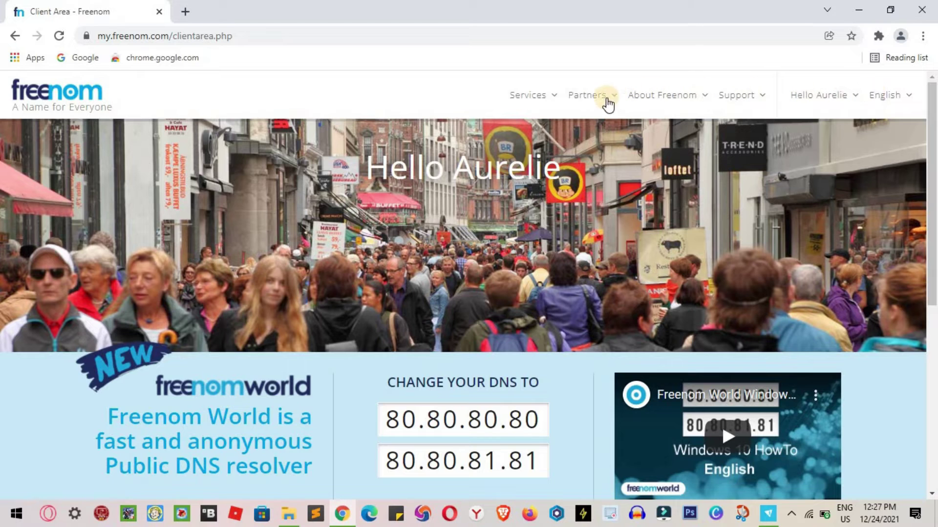
left_click(547, 96)
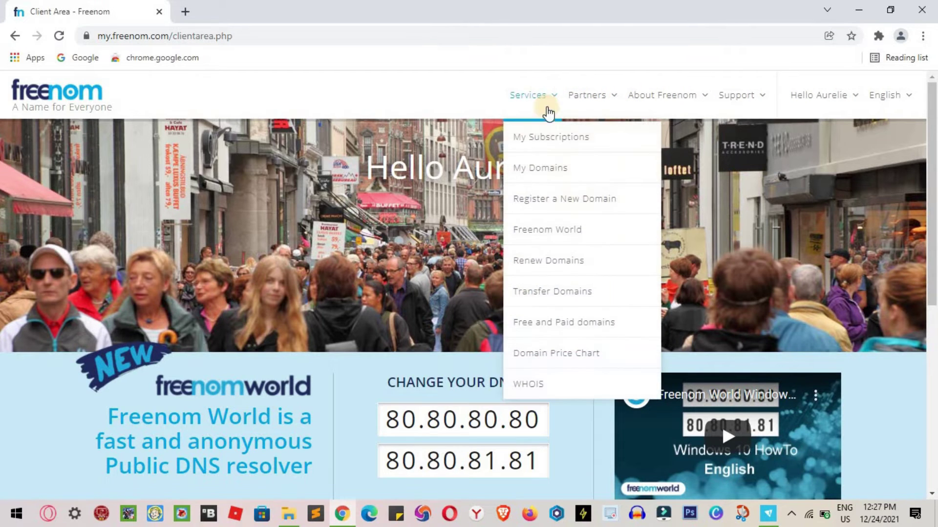
left_click(555, 172)
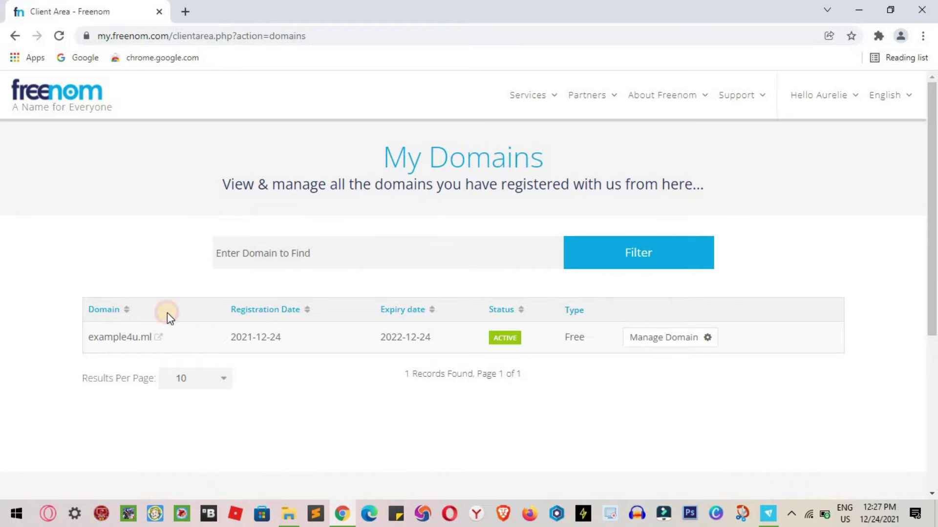
left_click_drag(168, 311, 122, 247)
left_click(424, 390)
- Open Blogger in a new tab and scroll the Example4u blog's Settings to Publishing
left_click(121, 247)
left_click(186, 13)
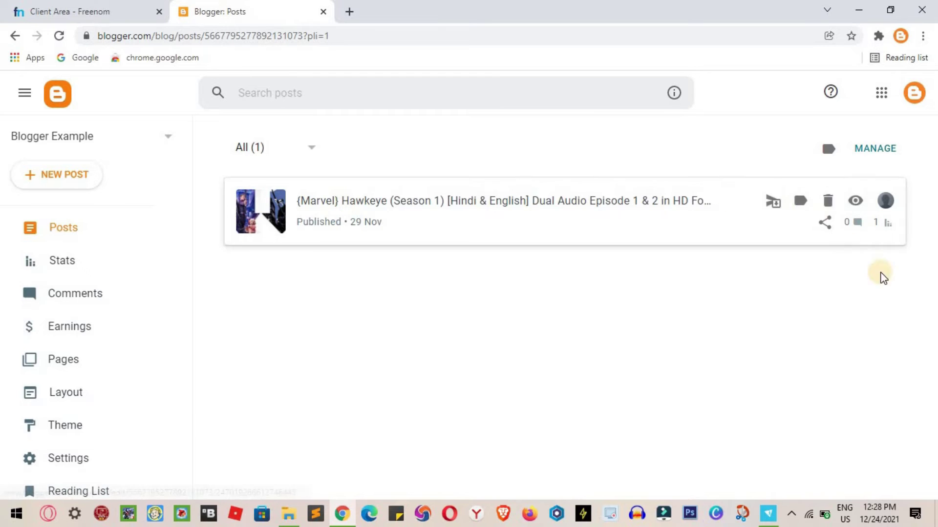
scroll(37, 397, "down", 3)
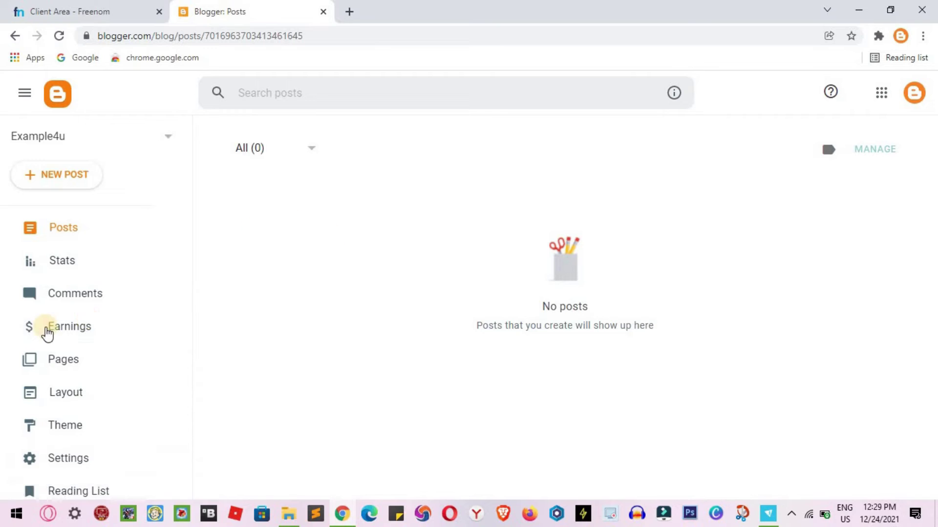
scroll(44, 335, "down", 3)
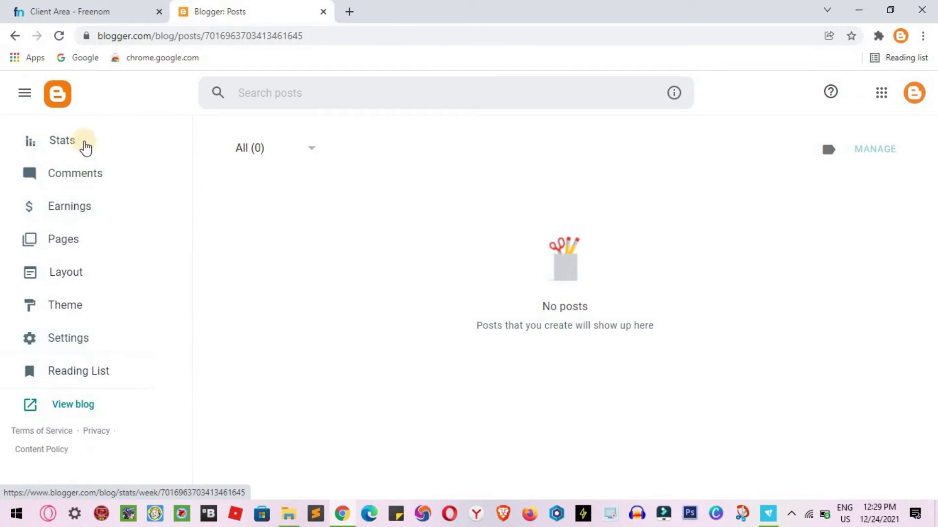
scroll(113, 214, "up", 1)
scroll(116, 206, "up", 2)
scroll(118, 194, "down", 3)
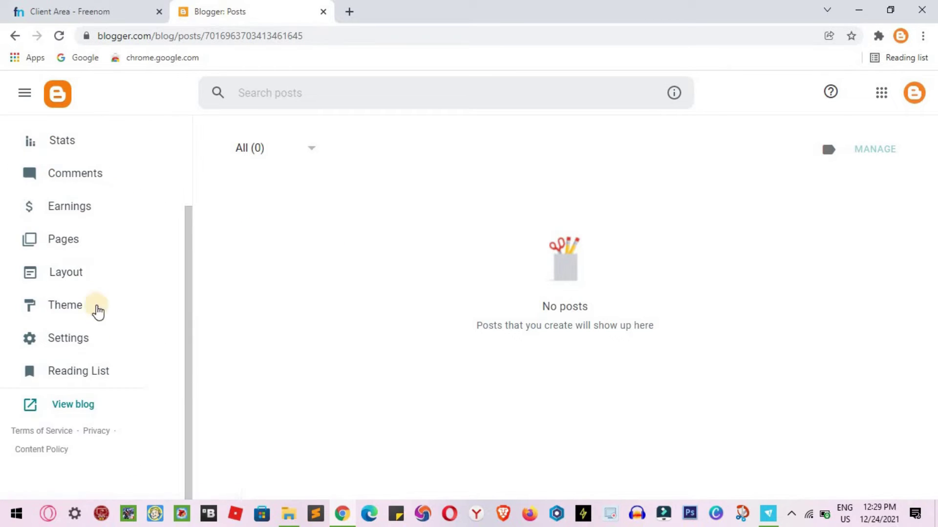
left_click(96, 345)
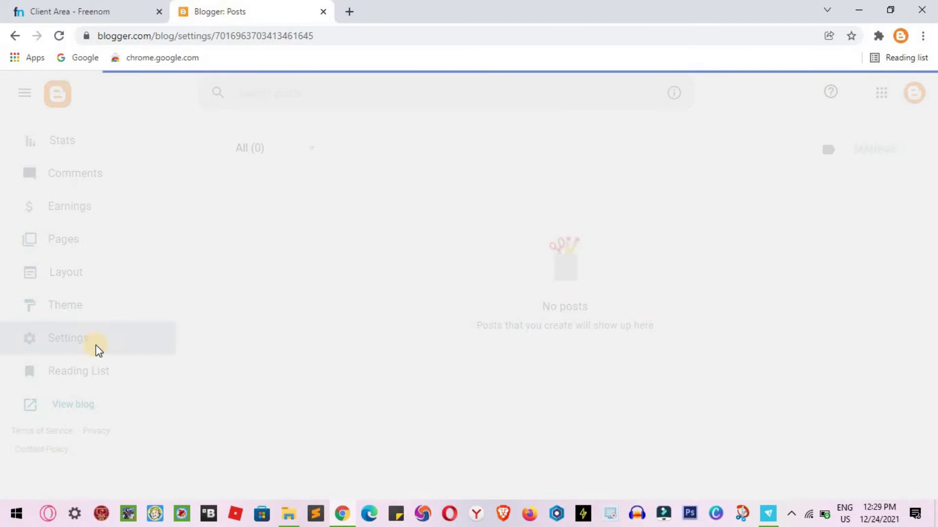
scroll(380, 438, "down", 8)
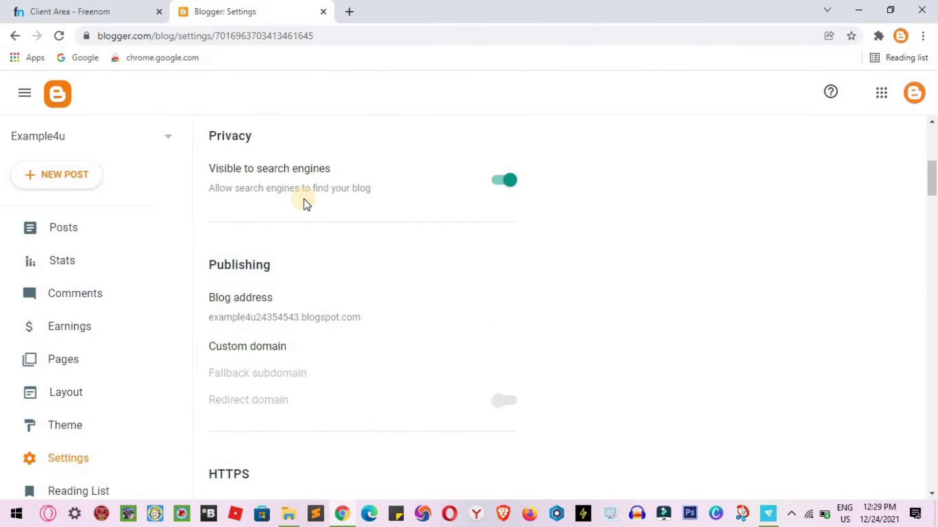
- Copy example4u.ml from Freenom's domain list and save it as the blog's custom domain
left_click(245, 345)
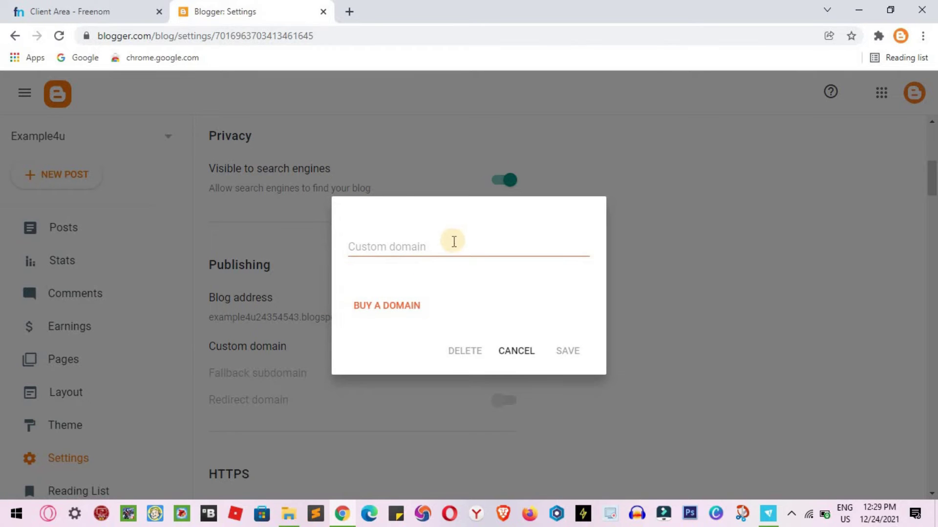
left_click(110, 12)
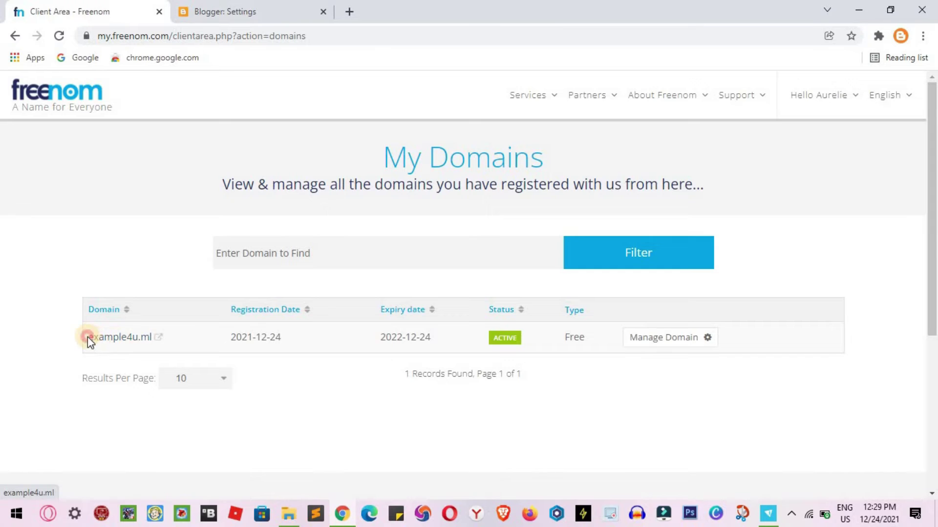
left_click_drag(87, 337, 145, 326)
key("ctrl+c")
left_click(271, 10)
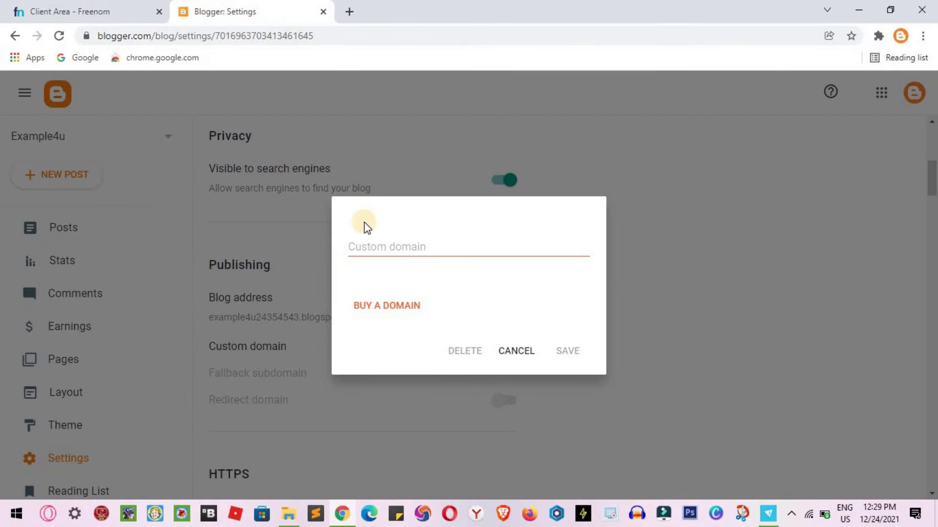
left_click(398, 250)
key("ctrl+v")
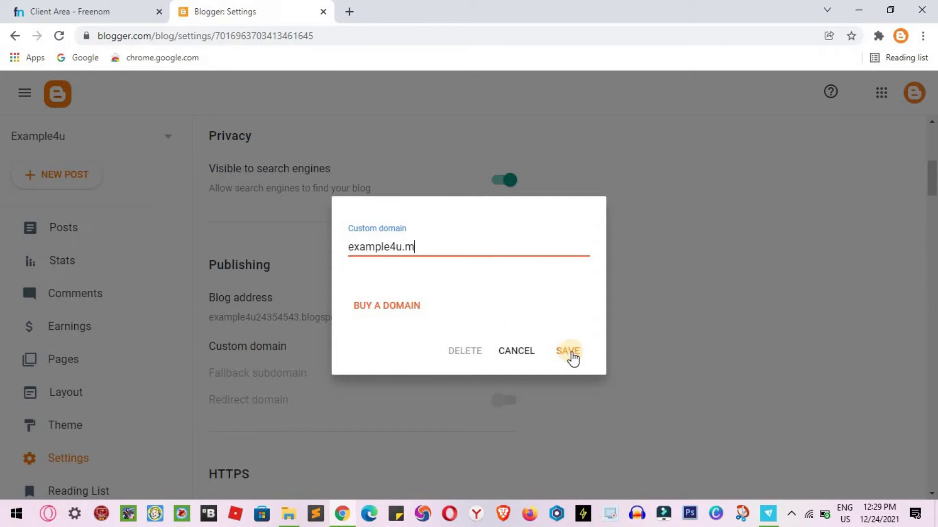
left_click(571, 353)
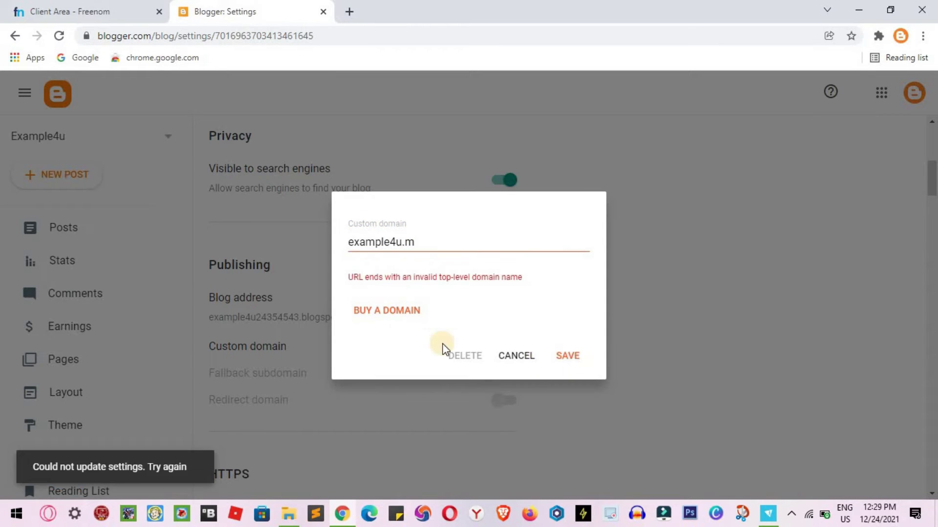
left_click(420, 241)
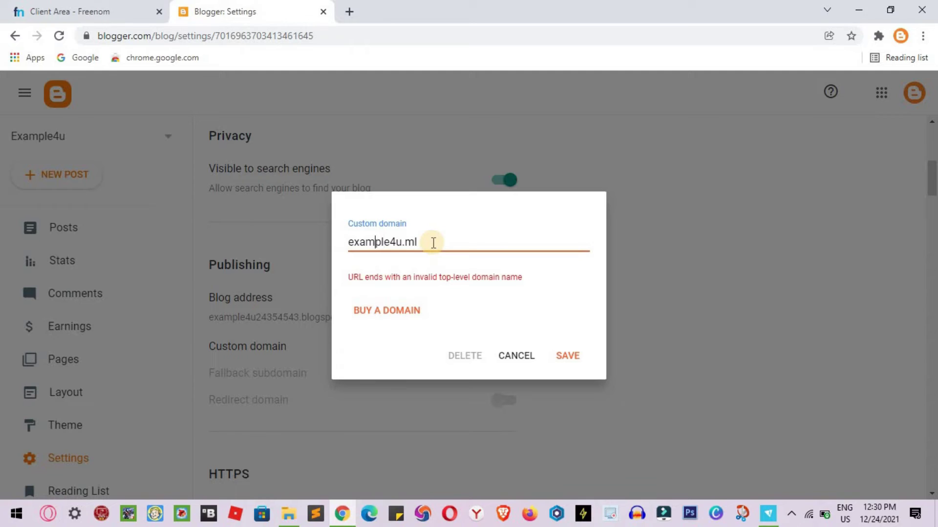
type("www")
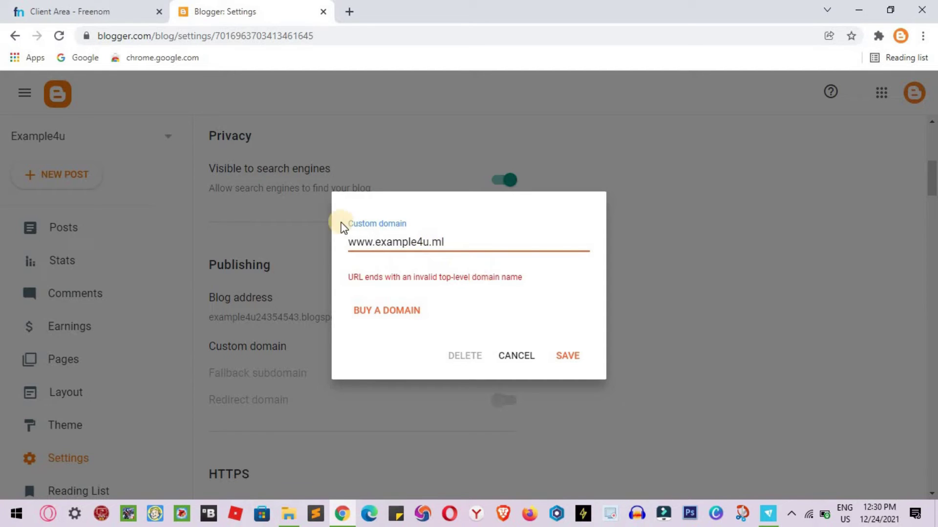
type(".")
left_click(569, 357)
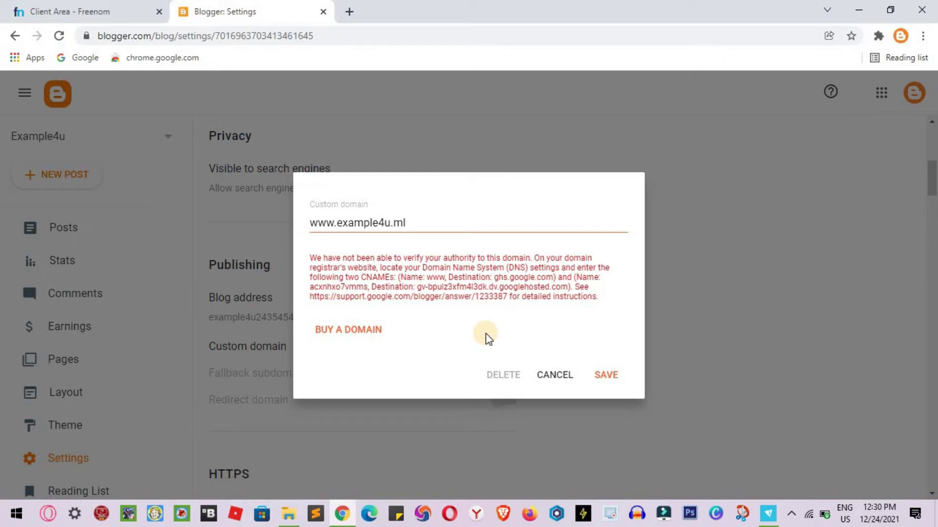
left_click(105, 3)
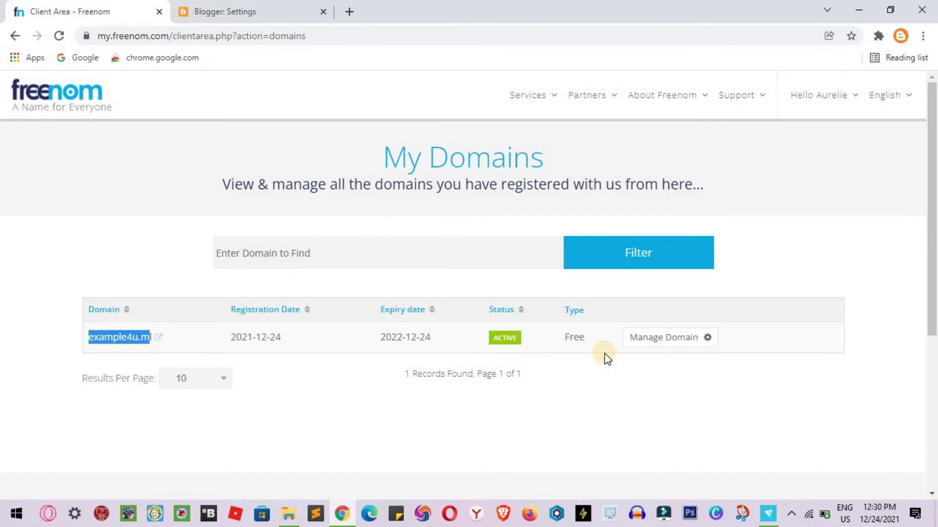
- Open Freenom DNS management for example4u.ml and add a second empty record row
left_click(655, 349)
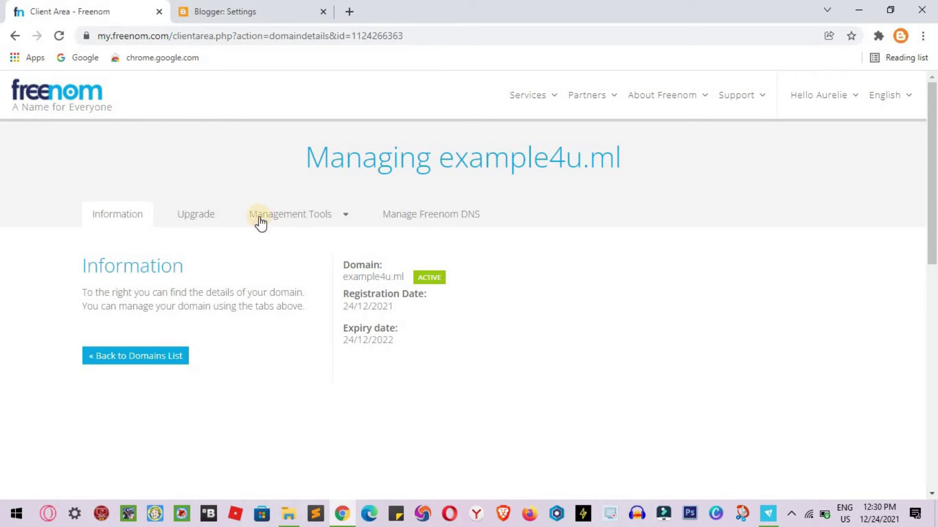
left_click(413, 218)
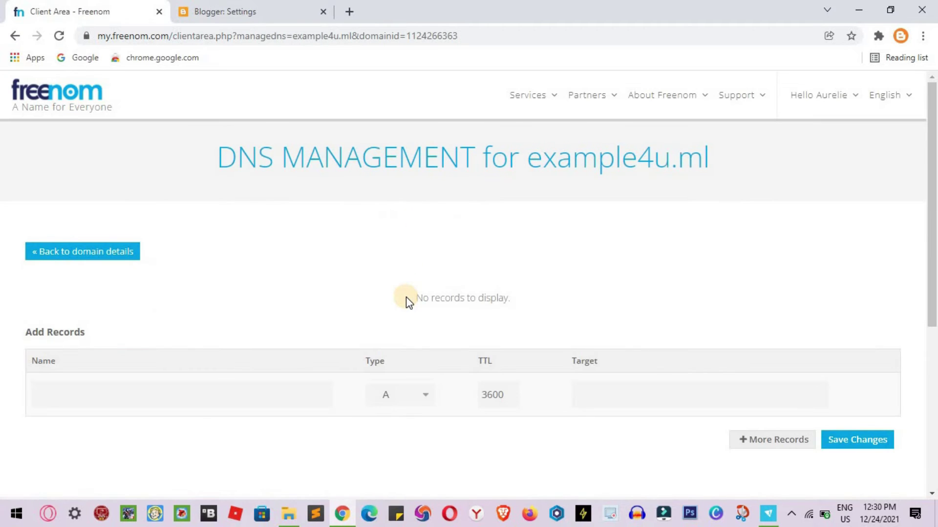
scroll(409, 300, "down", 3)
left_click(761, 275)
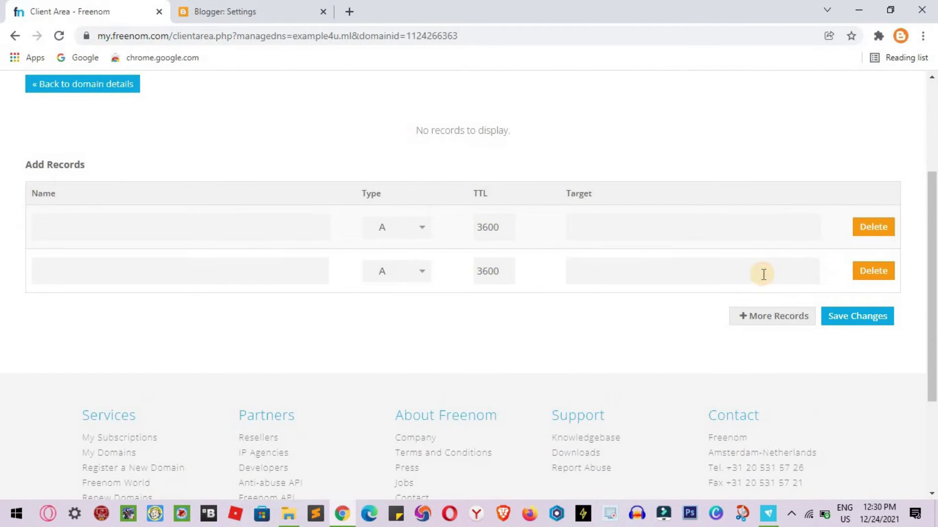
left_click(283, 10)
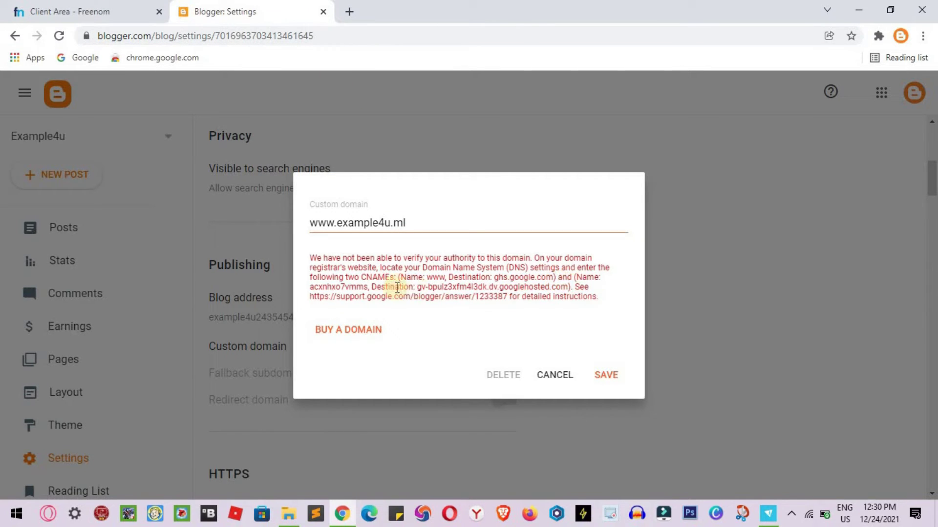
left_click(94, 9)
- Set both new record rows' type to CNAME
left_click(403, 224)
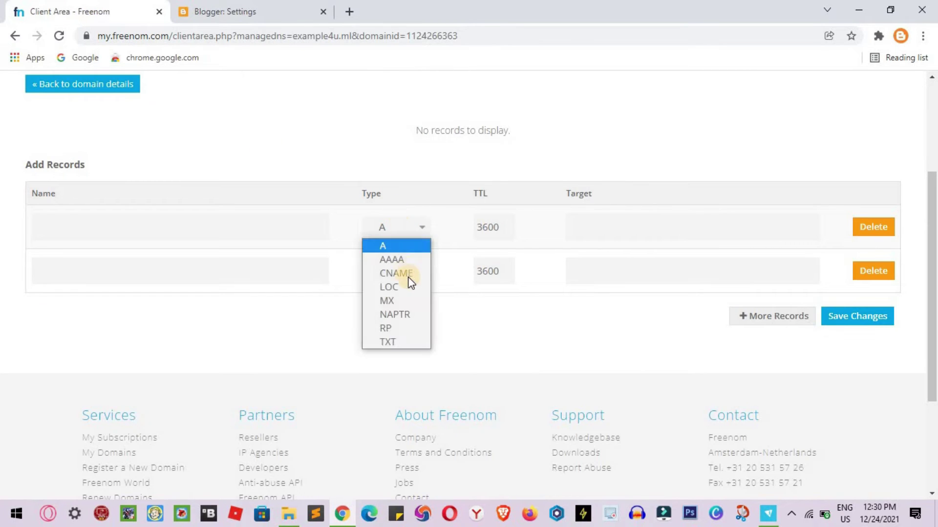
left_click(408, 284)
left_click(403, 232)
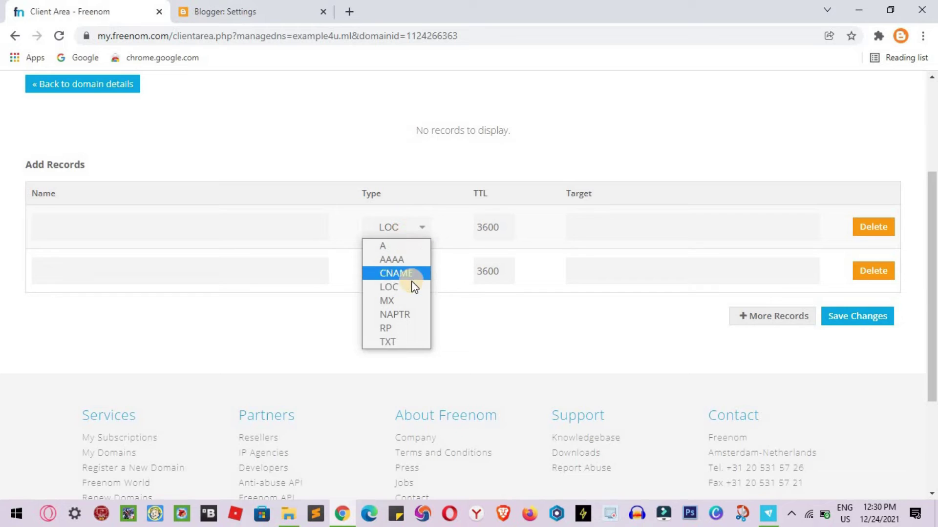
left_click(411, 272)
left_click(419, 274)
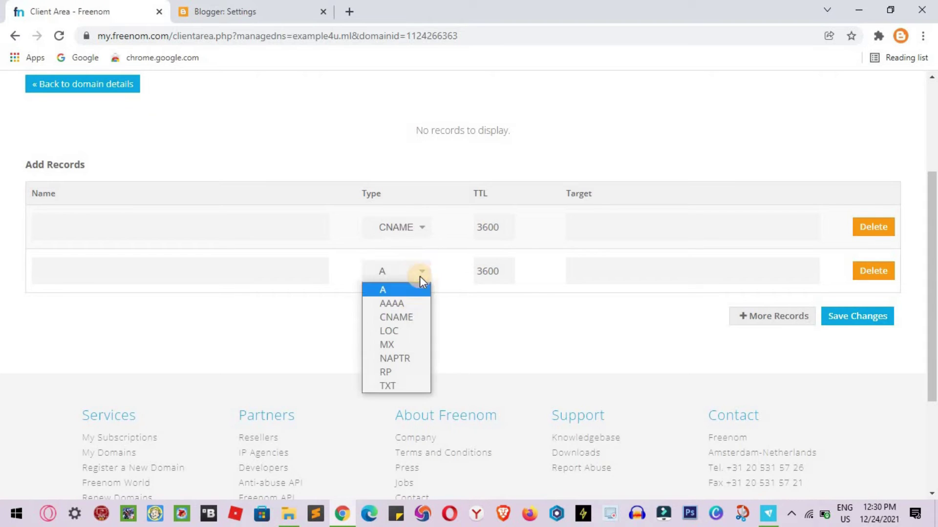
left_click(411, 319)
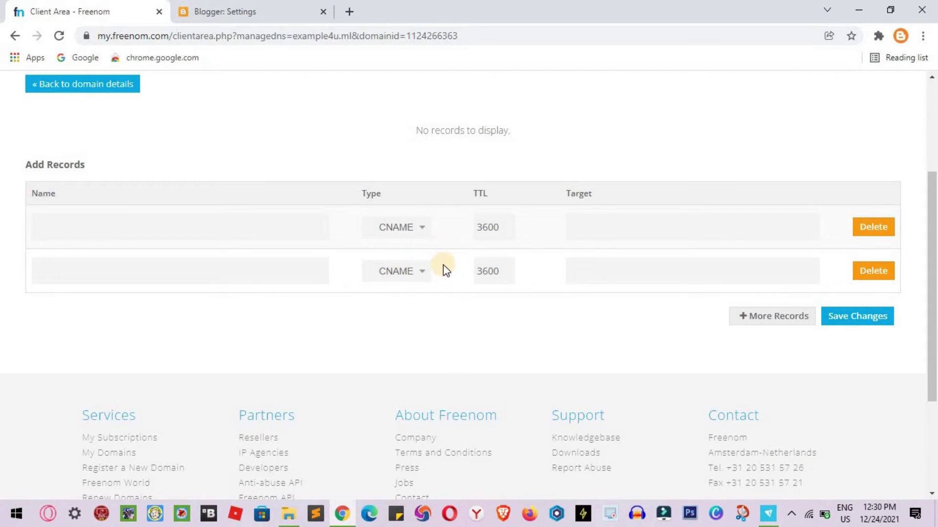
- Fill the first CNAME row with name www and target ghs.google.com, taken from Blogger's instructions
left_click(282, 10)
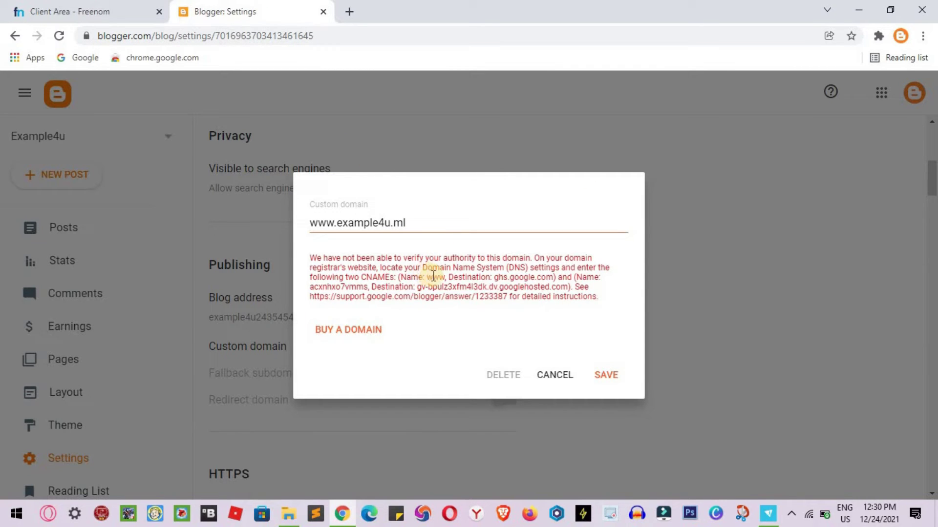
left_click_drag(428, 277, 445, 278)
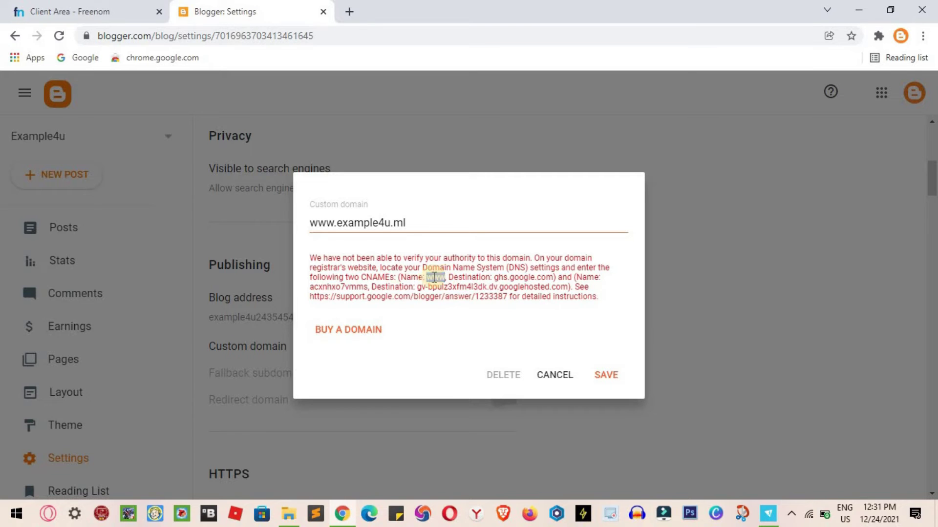
left_click(103, 4)
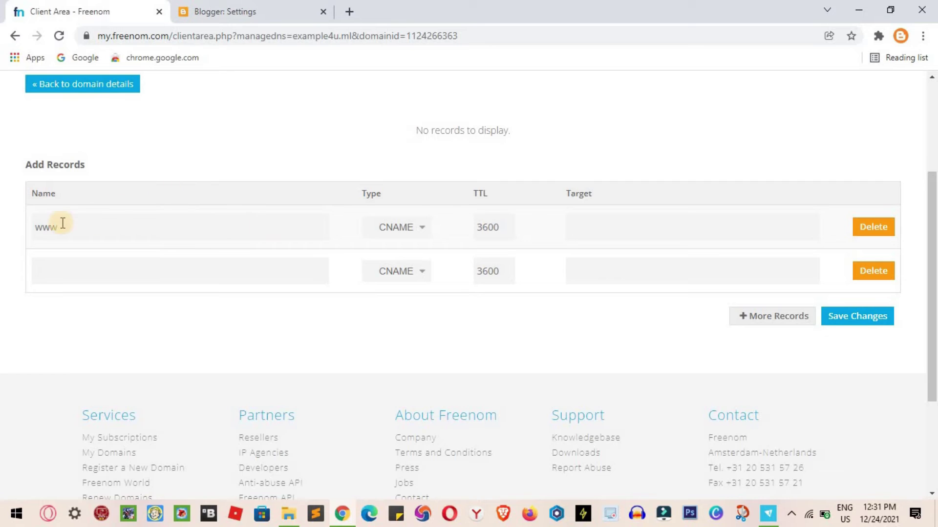
left_click(300, 6)
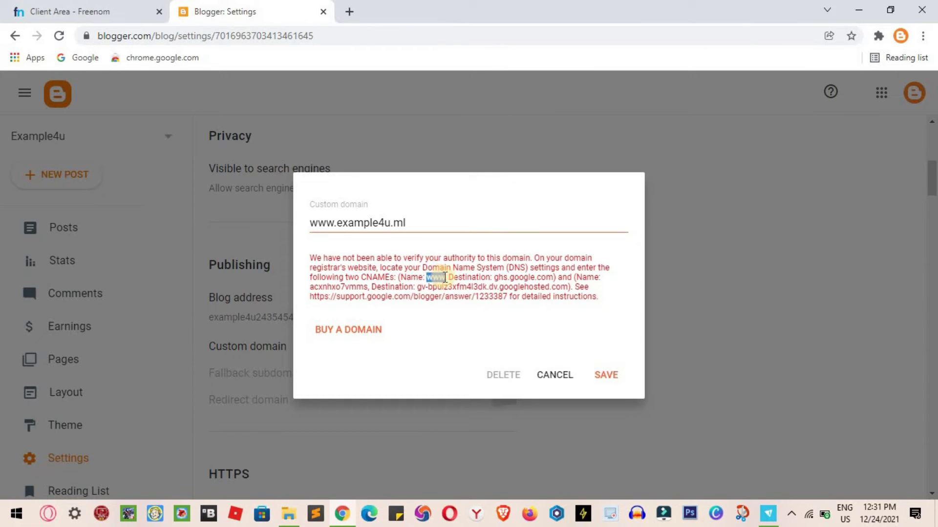
left_click_drag(495, 278, 554, 278)
key("ctrl+c")
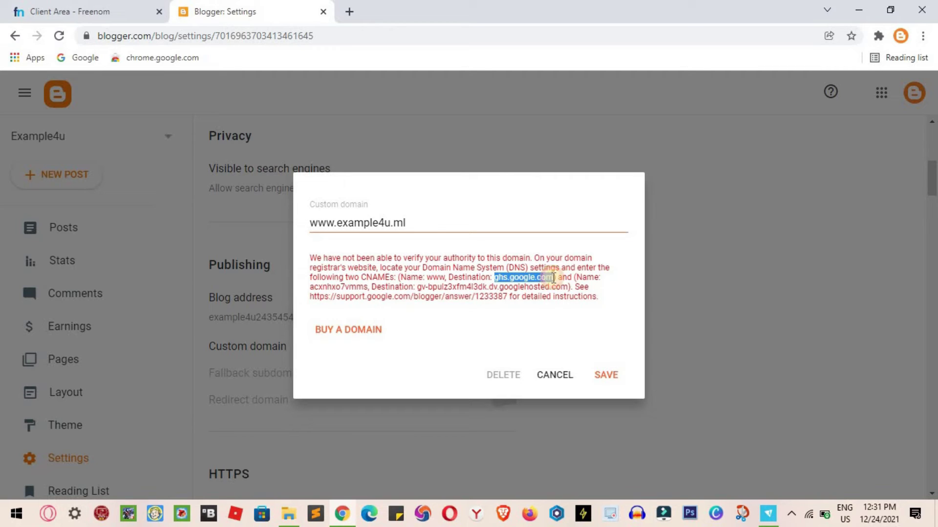
left_click(108, 7)
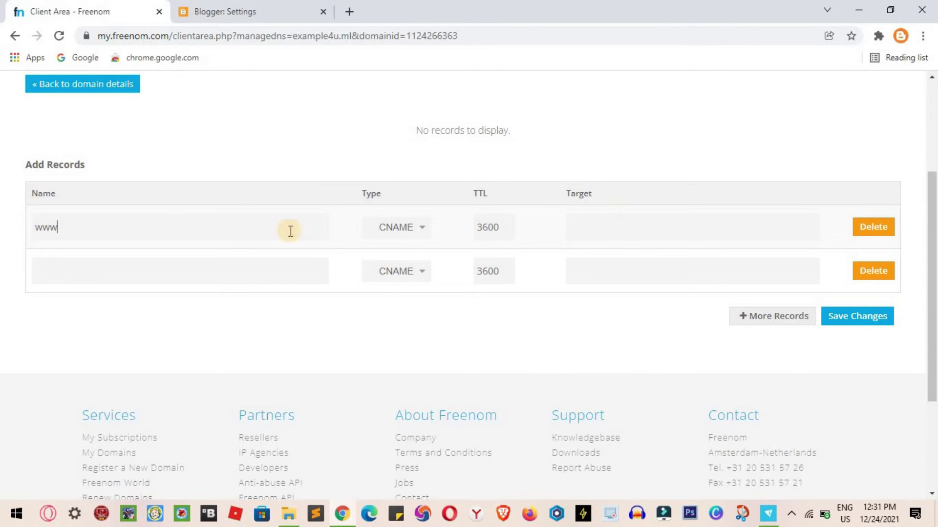
left_click(261, 17)
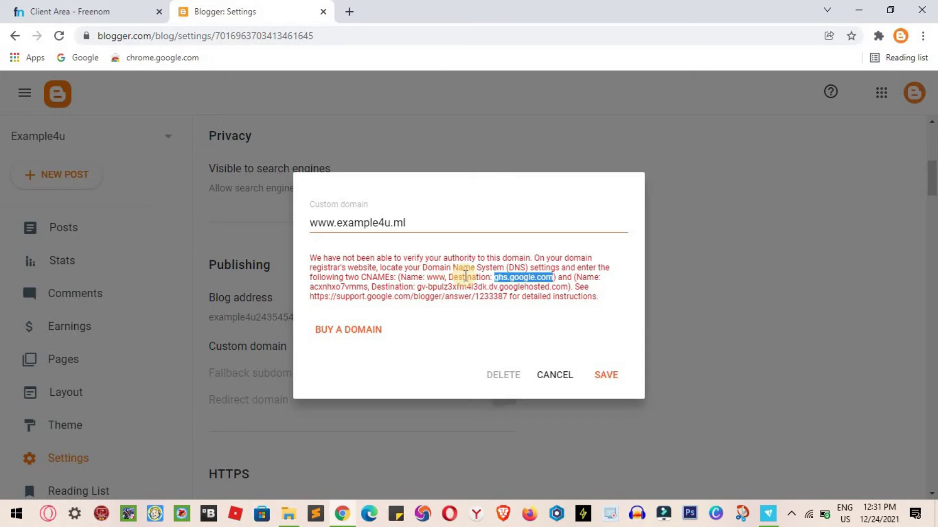
left_click(76, 8)
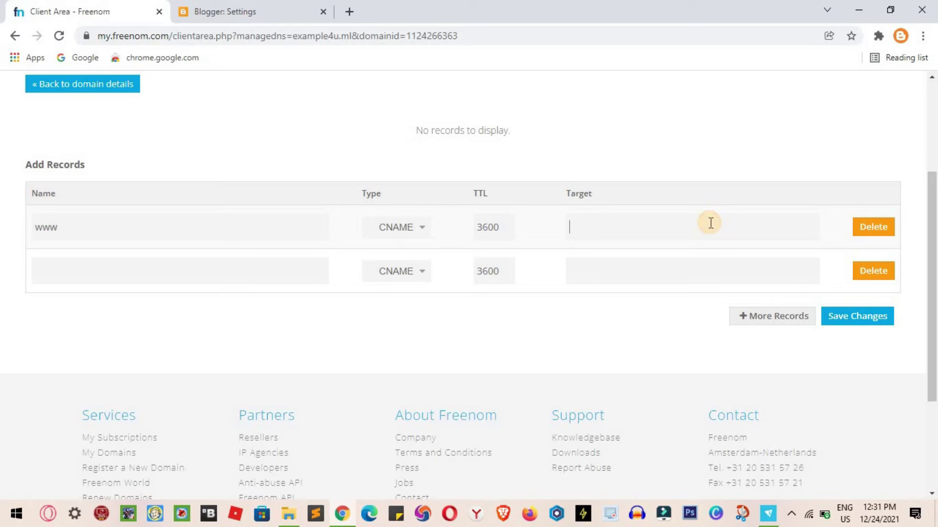
key("ctrl+v")
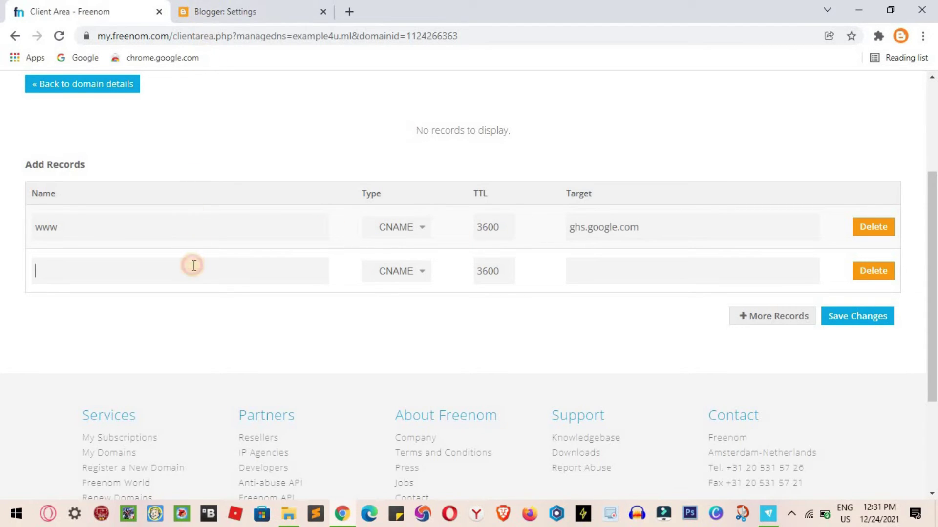
- Copy Blogger's verification CNAME name into the second record's Name field
left_click(243, 12)
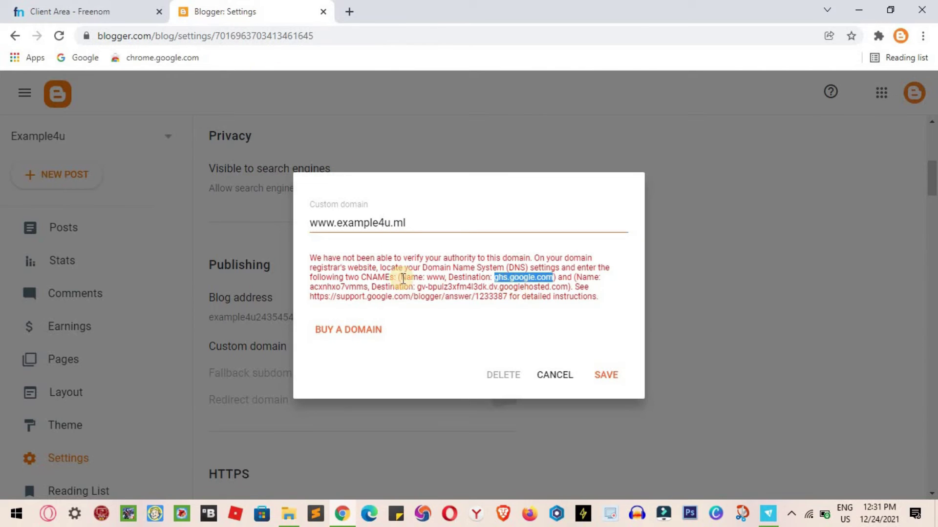
left_click_drag(400, 277, 554, 279)
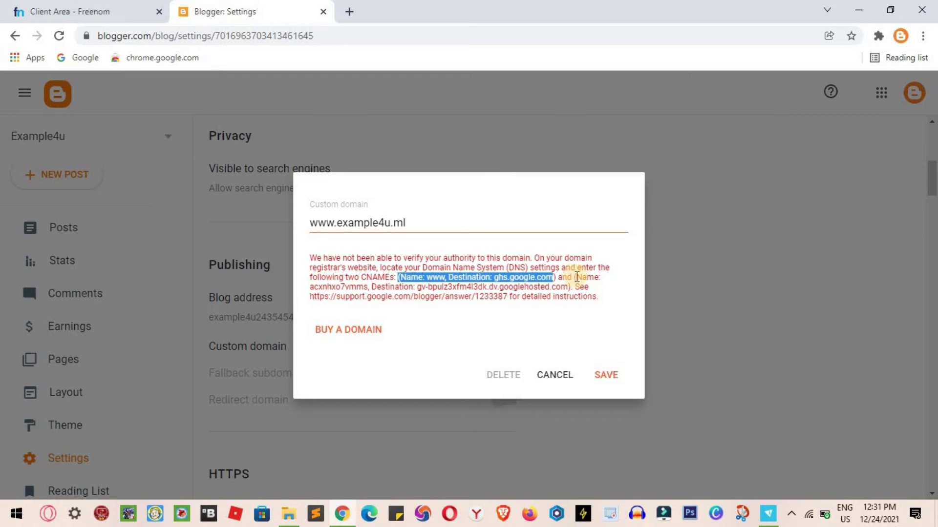
left_click_drag(575, 277, 599, 277)
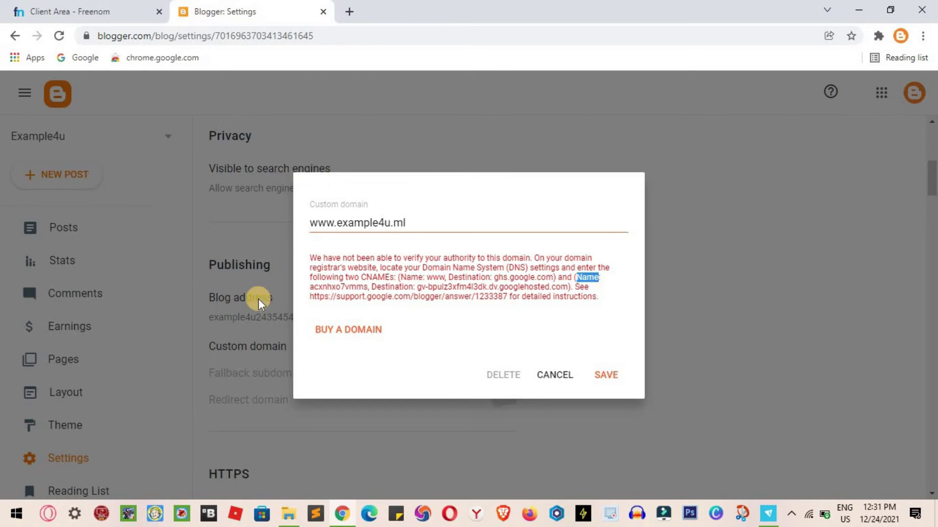
left_click_drag(311, 287, 369, 287)
key("ctrl+c")
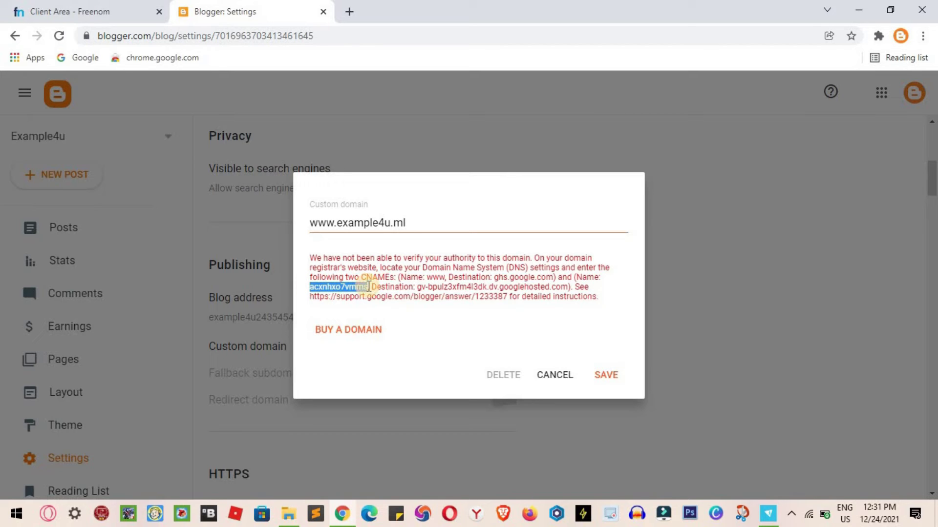
left_click(94, 13)
key("ctrl+v")
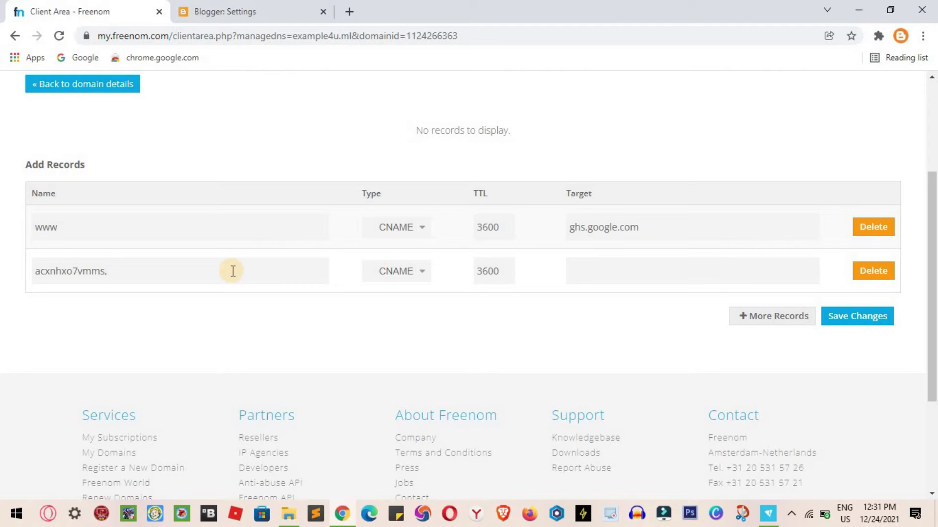
- Paste the verification record's googlehosted.com destination into the second record's Target
left_click(262, 10)
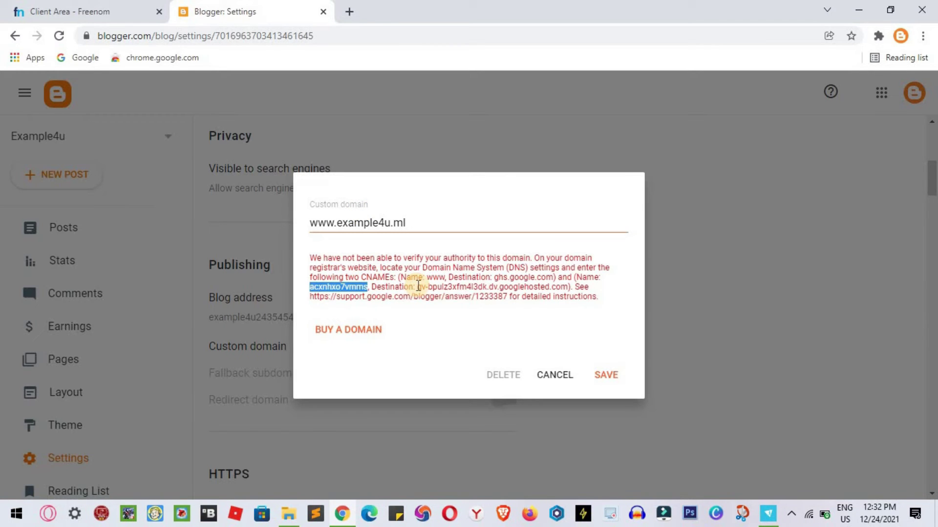
left_click_drag(417, 287, 566, 289)
key("ctrl+c")
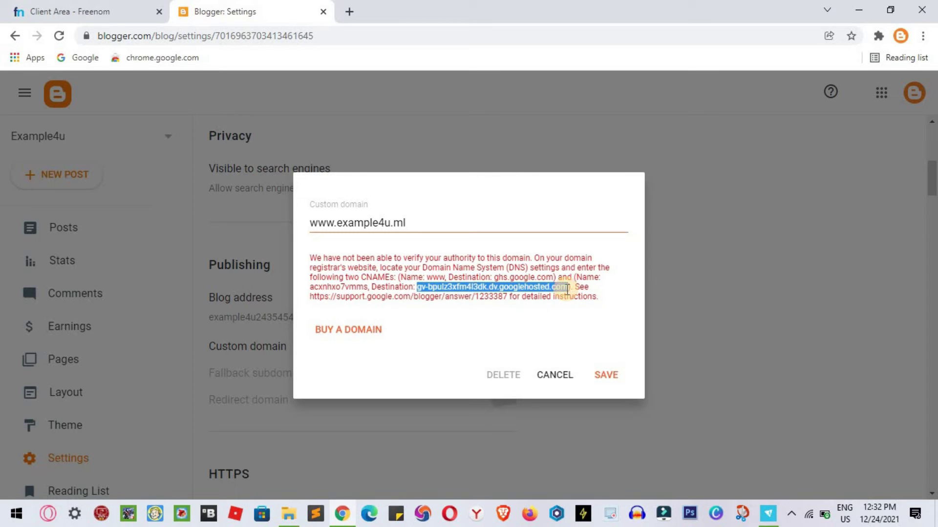
left_click(115, 6)
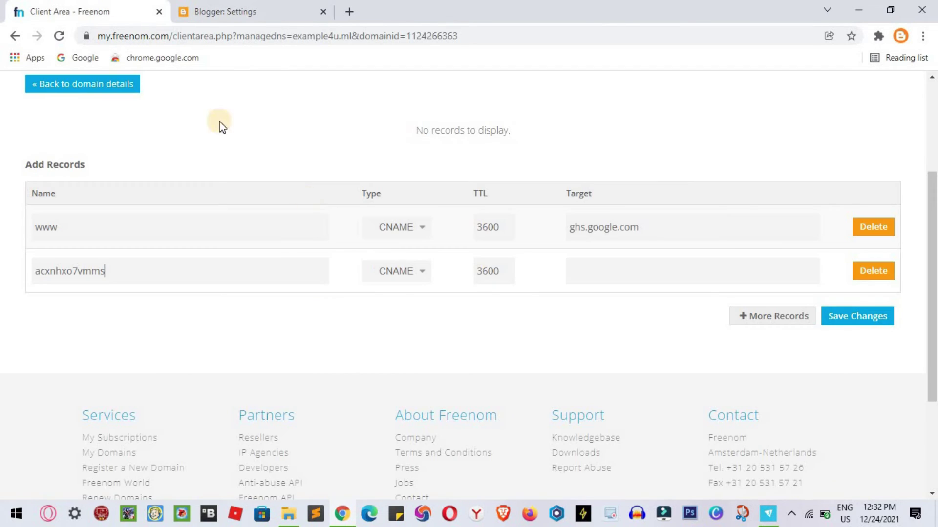
left_click(581, 274)
key("ctrl+v")
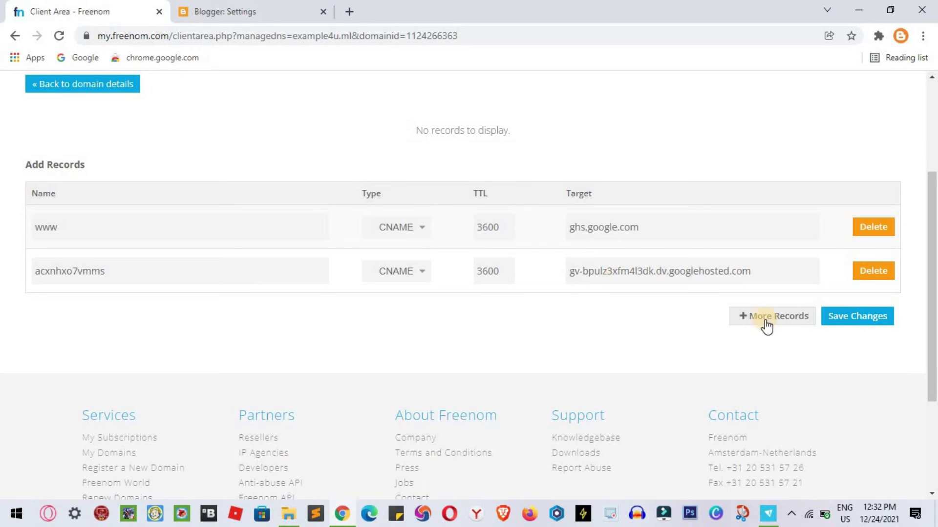
- Add four more empty record rows below the CNAME records
left_click(790, 317)
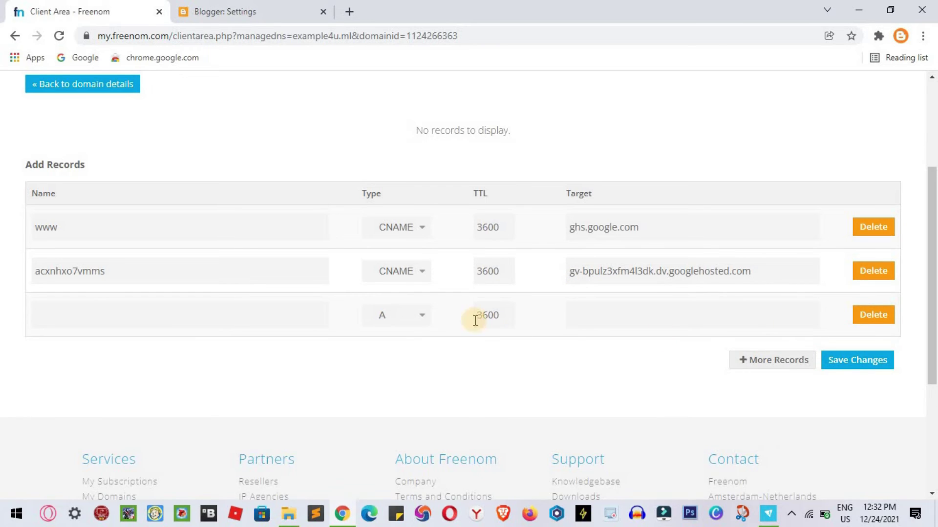
left_click(786, 361)
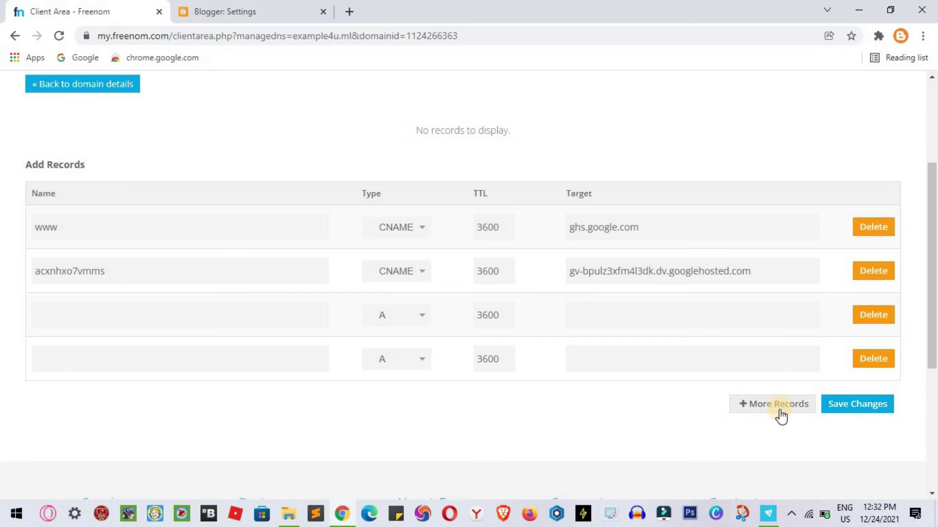
left_click(779, 405)
left_click(772, 454)
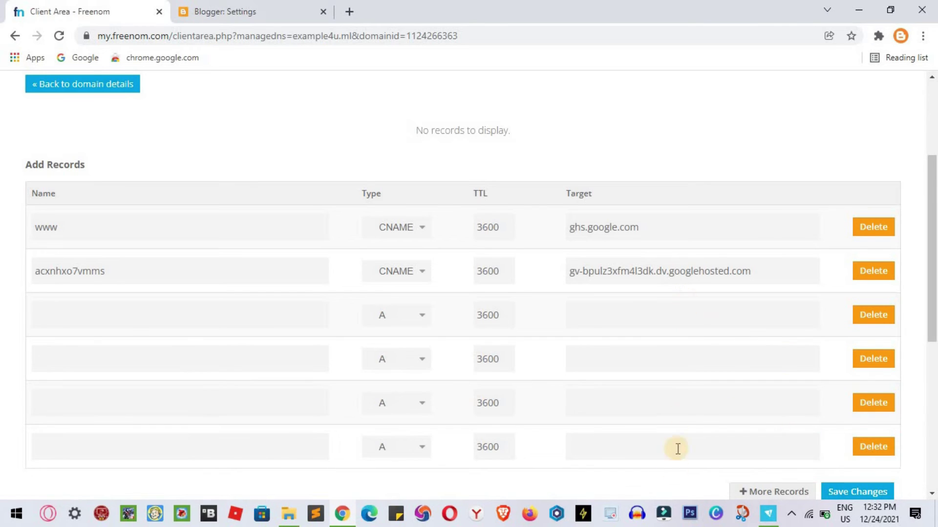
- Copy the help link from Blogger's error message and start a new browser tab
left_click(249, 7)
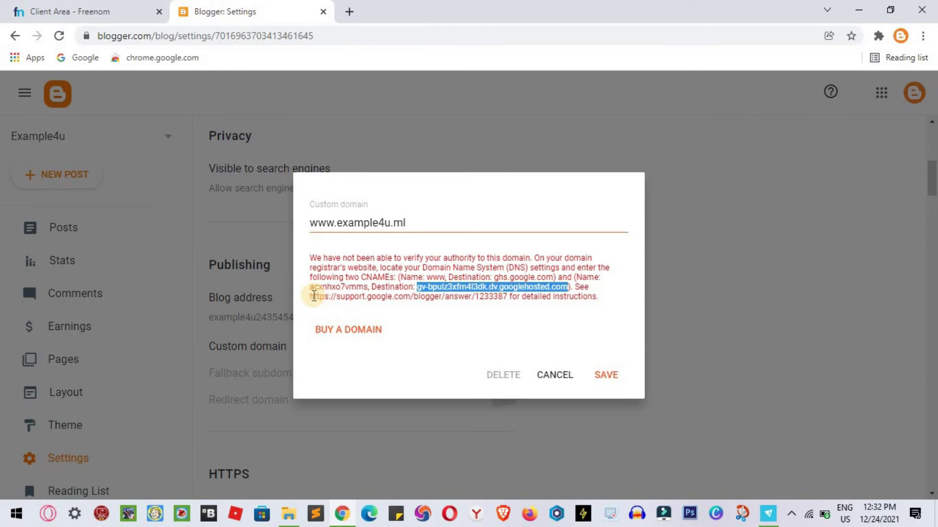
left_click_drag(311, 296, 508, 296)
key("ctrl+c")
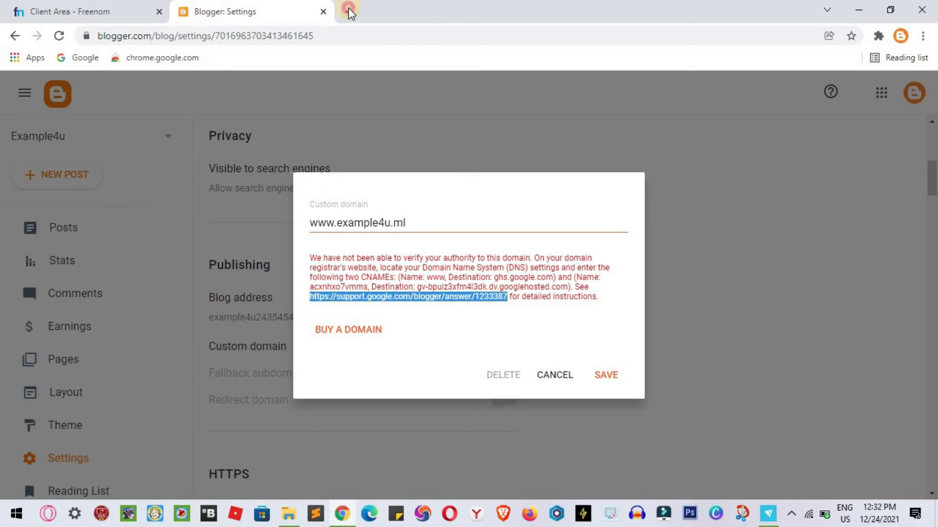
left_click(349, 9)
left_click(367, 34)
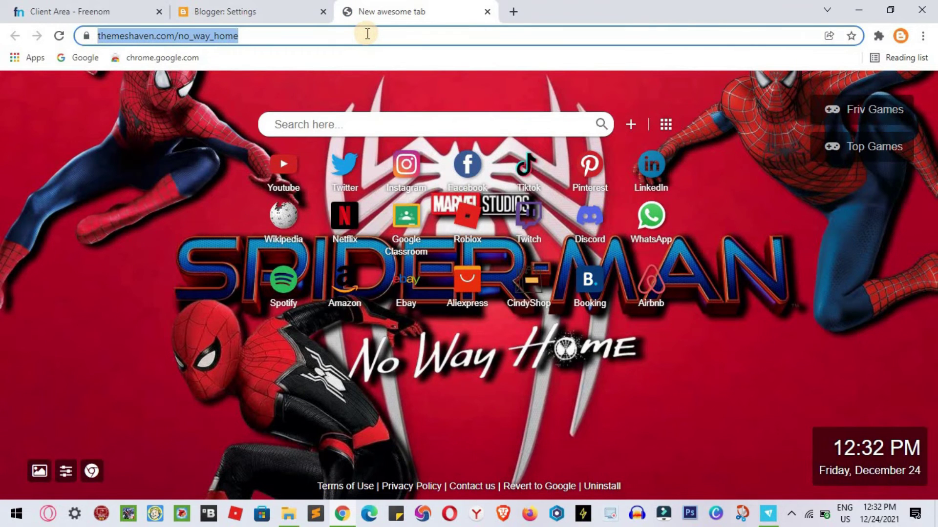
- Load the Blogger Help custom-domain article and copy the first Google IP, 216.239.32.21
key("ctrl+v")
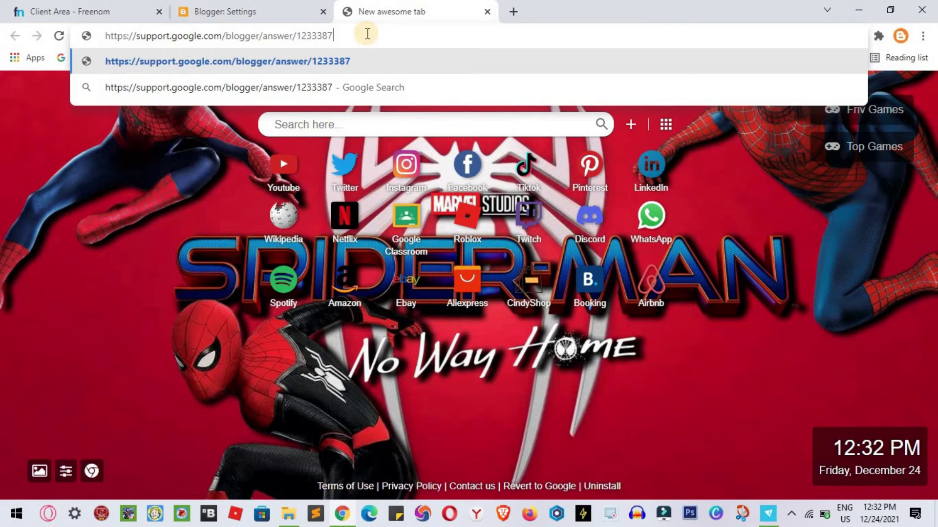
key("Return")
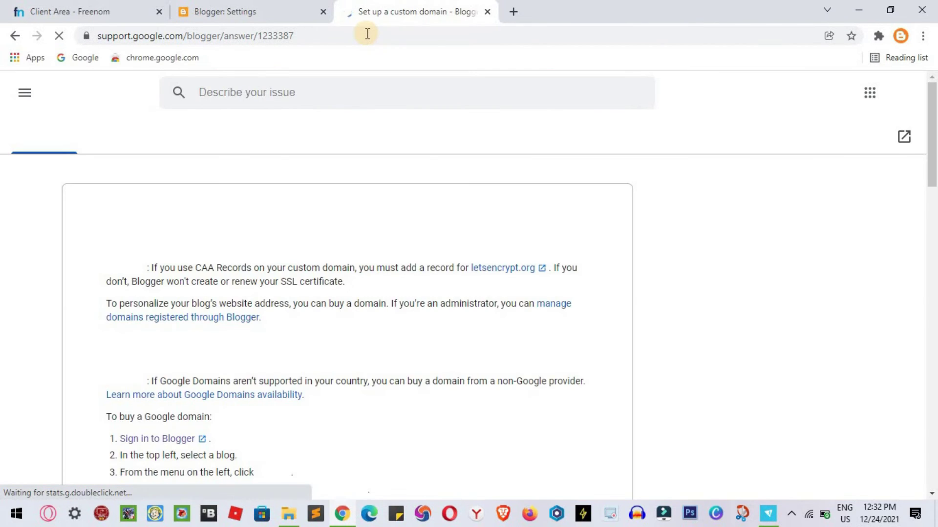
scroll(399, 358, "down", 12)
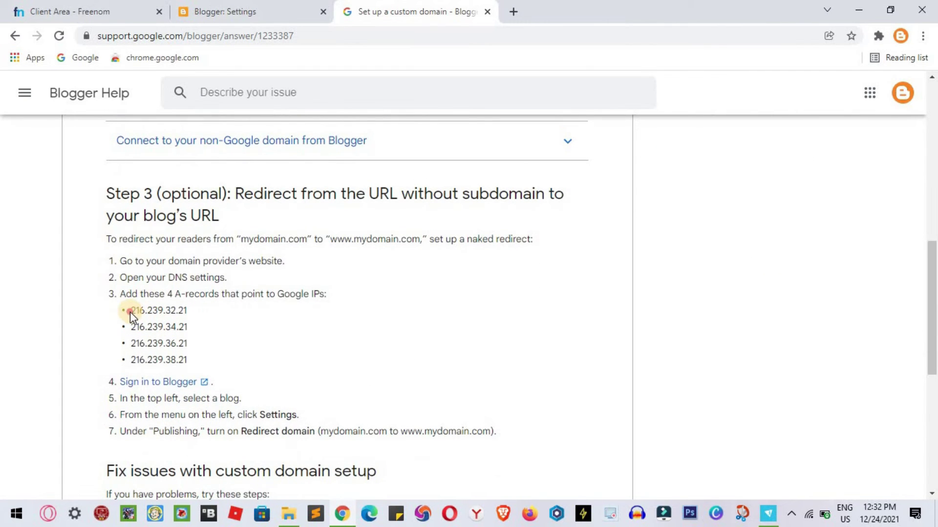
left_click_drag(130, 311, 195, 314)
key("ctrl+c")
left_click(205, 324)
left_click_drag(132, 309, 183, 309)
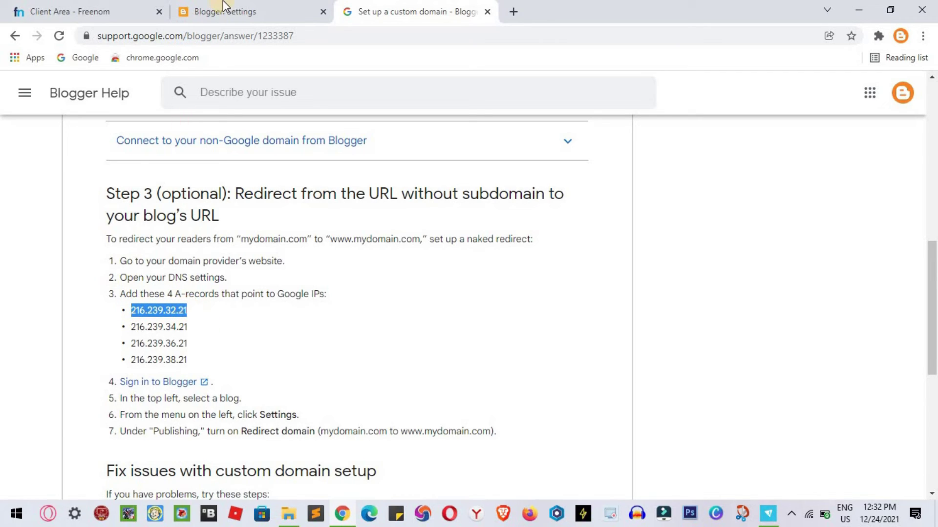
left_click(80, 7)
left_click_drag(79, 7, 230, 6)
- Enter 216.239.32.21 and 216.239.34.21 as the first two A records' targets
left_click(612, 313)
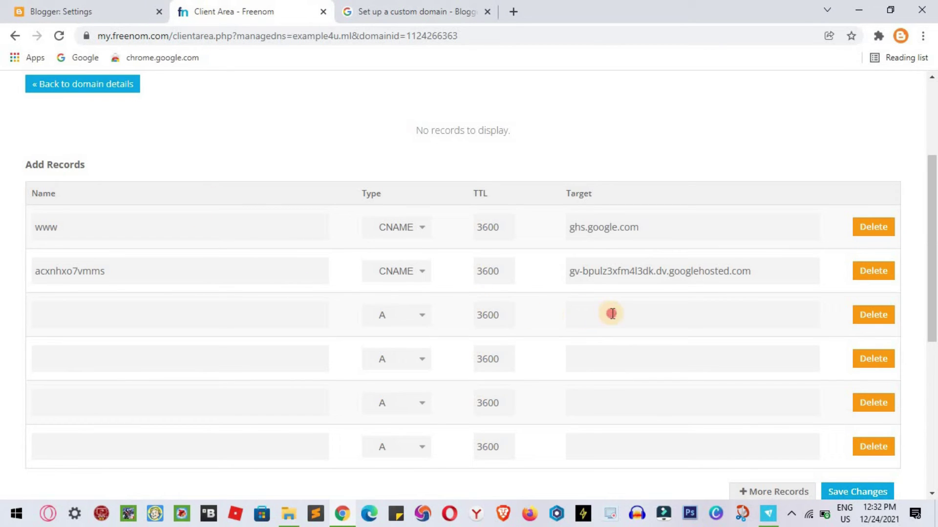
key("ctrl+v")
left_click(353, 10)
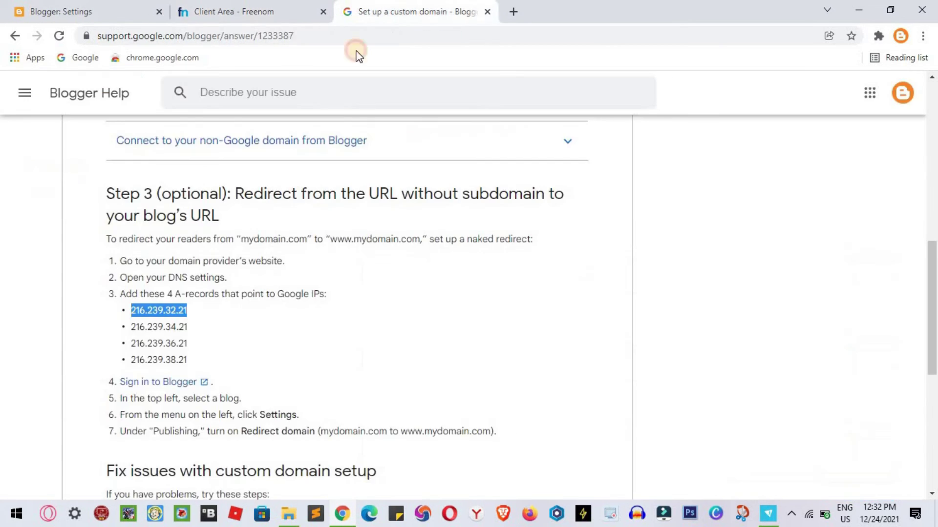
left_click_drag(131, 328, 206, 330)
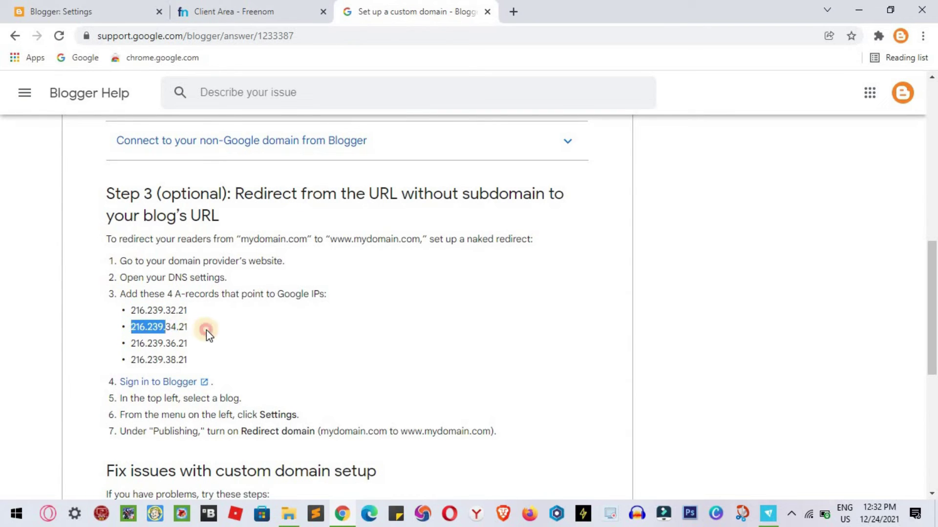
left_click(194, 10)
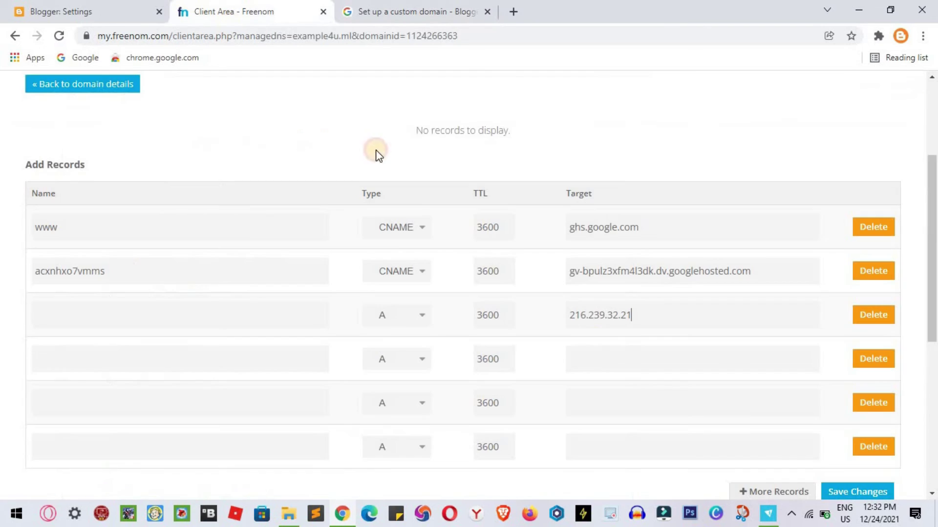
type("216.239.34.21")
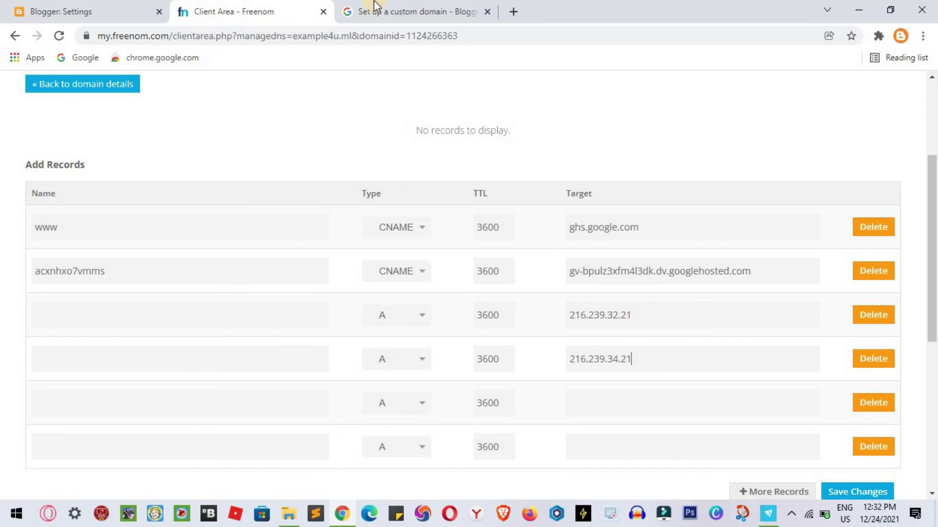
- Enter 216.239.36.21 and 216.239.38.21 as the third and fourth A records' targets
left_click(368, 11)
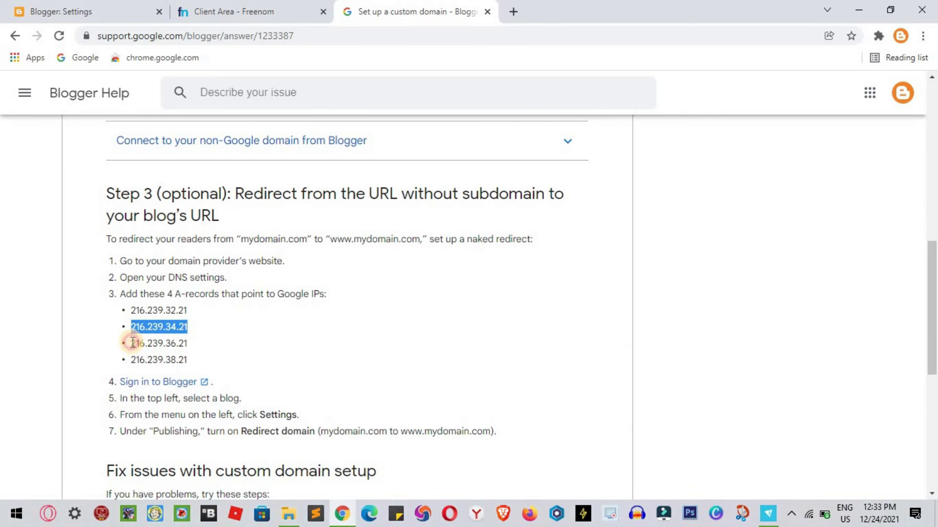
left_click_drag(133, 342, 191, 344)
key("ctrl+c")
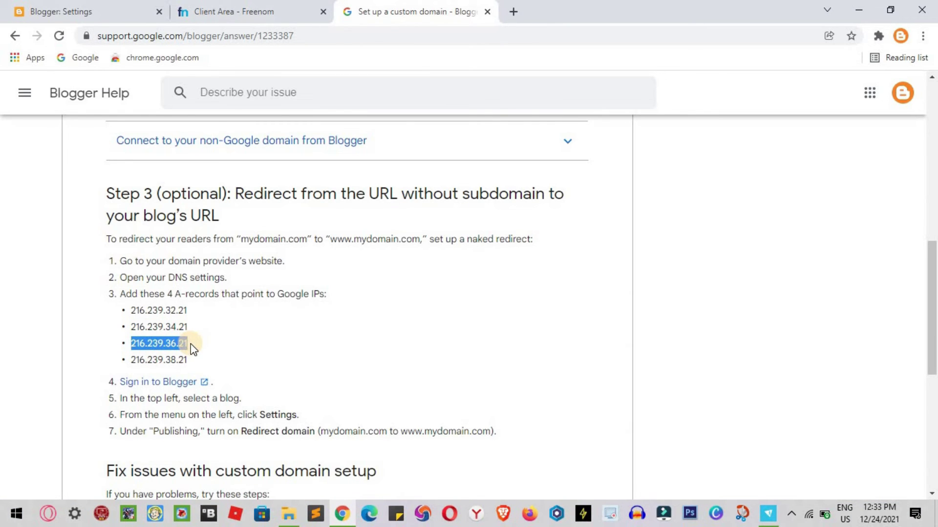
left_click(247, 10)
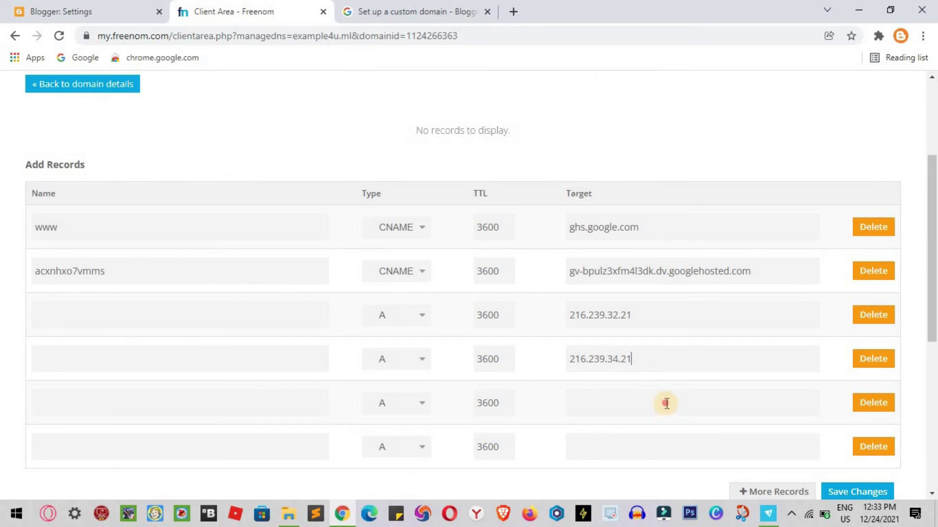
key("ctrl+v")
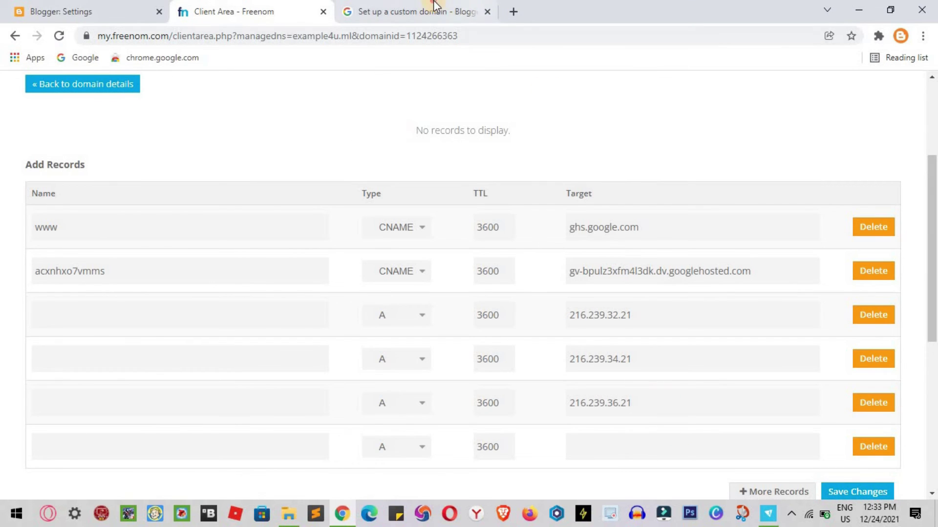
left_click(432, 8)
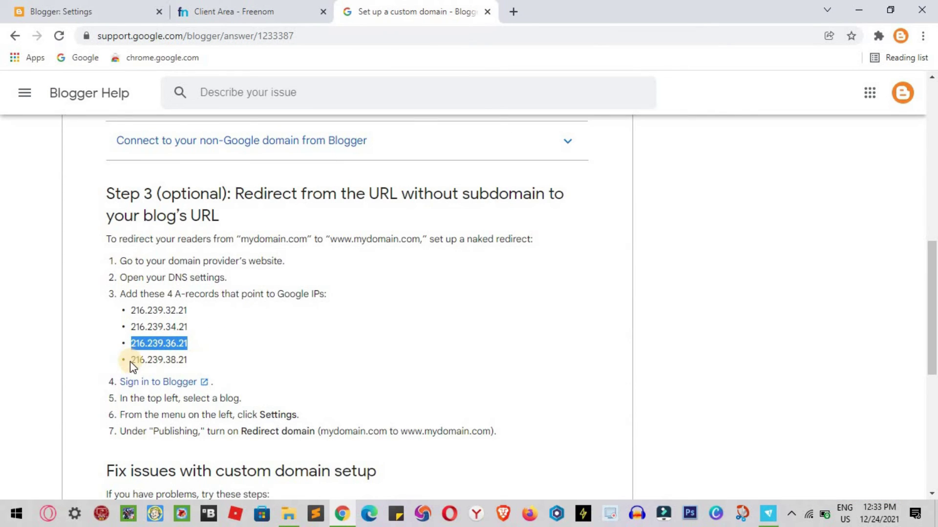
left_click_drag(130, 362, 193, 360)
key("ctrl+c")
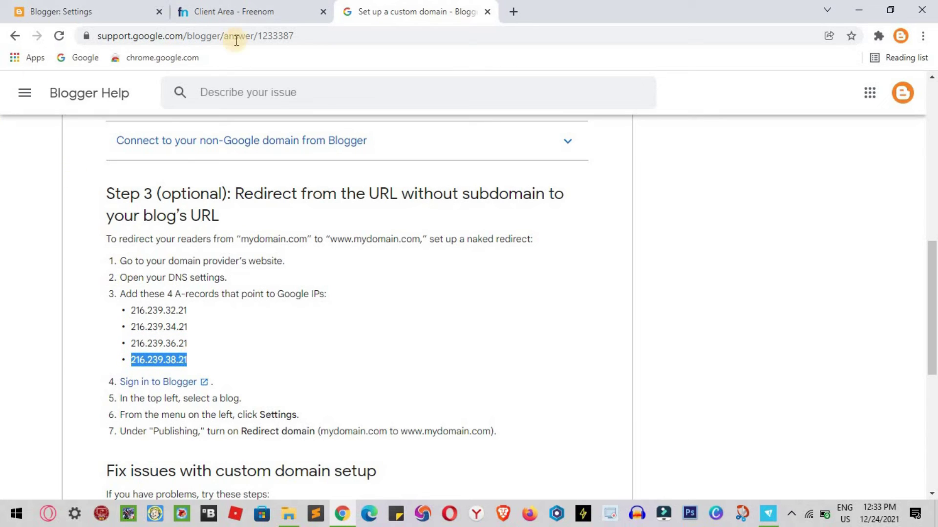
left_click(256, 16)
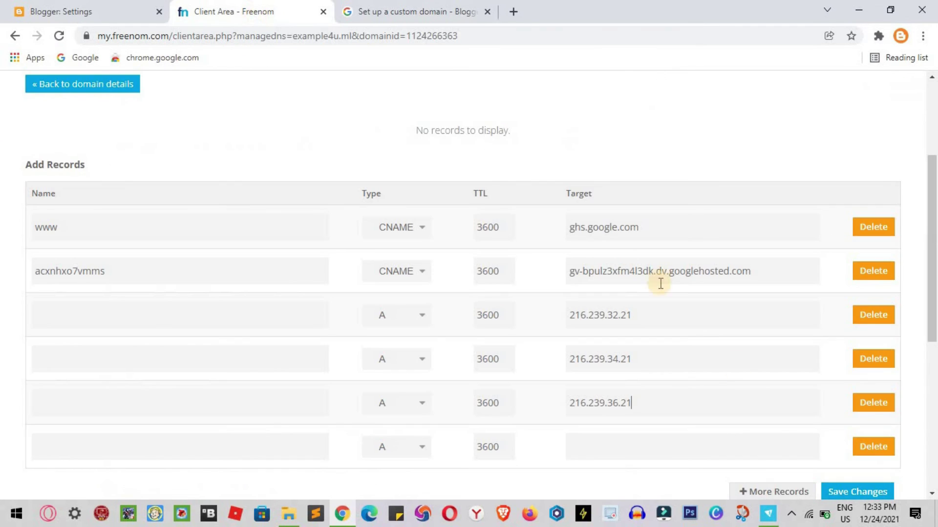
left_click(750, 448)
key("ctrl+v")
scroll(747, 446, "down", 3)
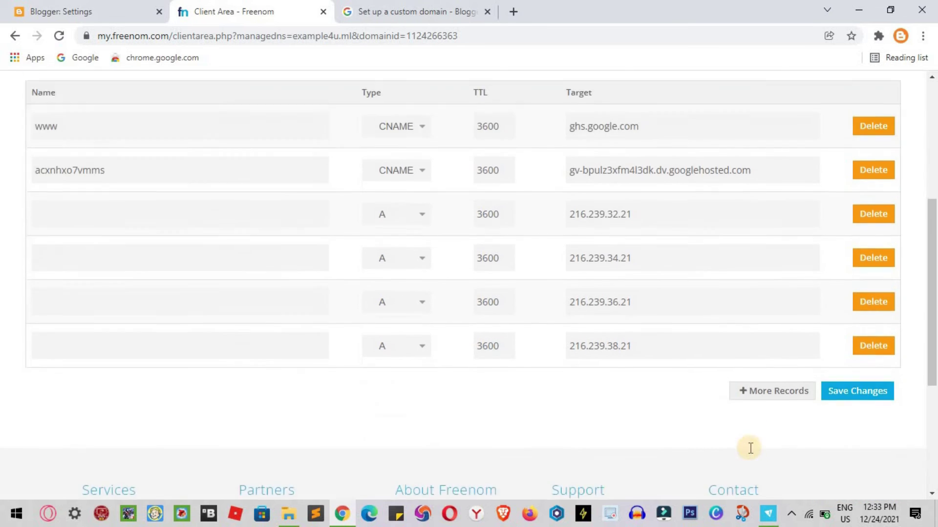
scroll(734, 204, "up", 3)
scroll(734, 205, "down", 1)
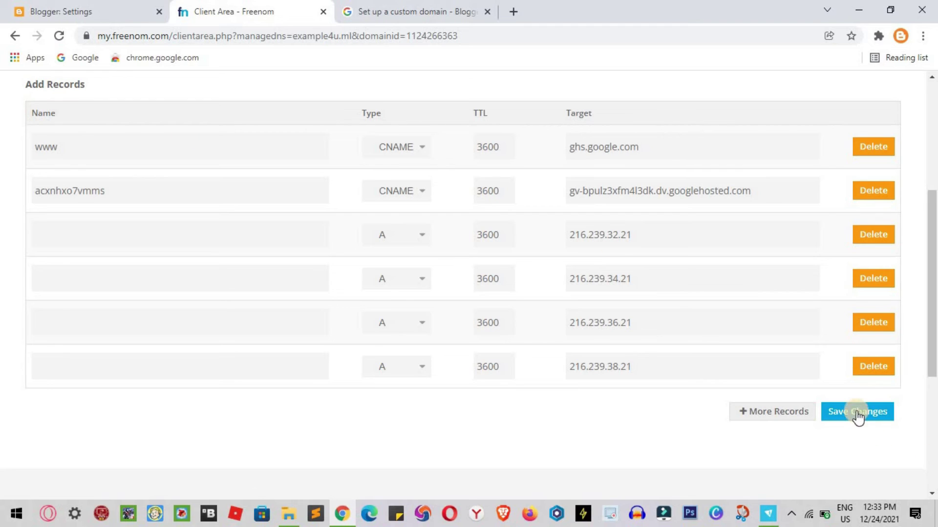
- Save all six DNS records, return to example4u.ml's details, and close the help tab
left_click(858, 413)
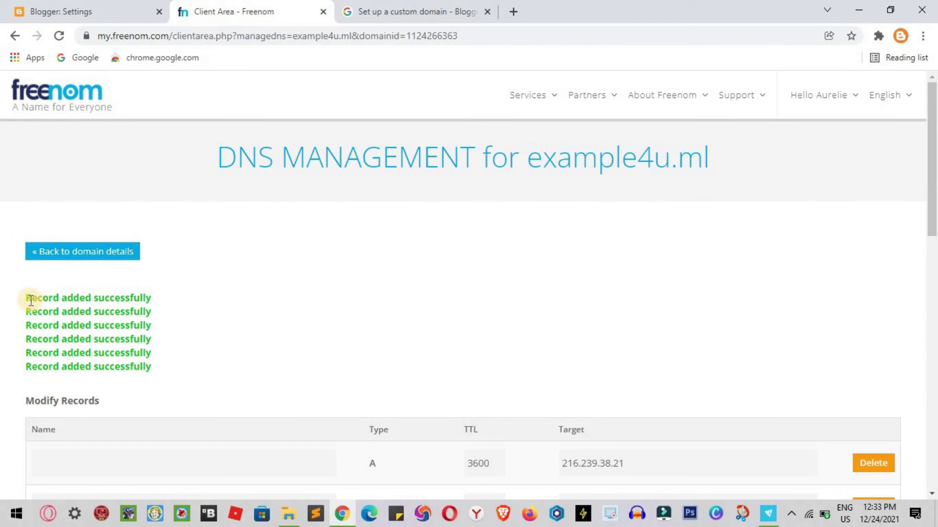
left_click_drag(26, 299, 119, 262)
left_click(119, 260)
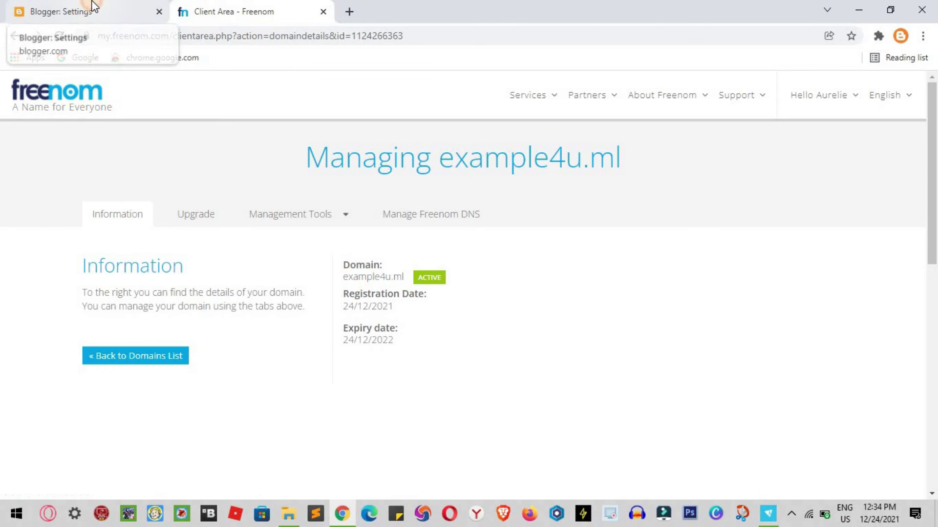
left_click(92, 7)
left_click(476, 325)
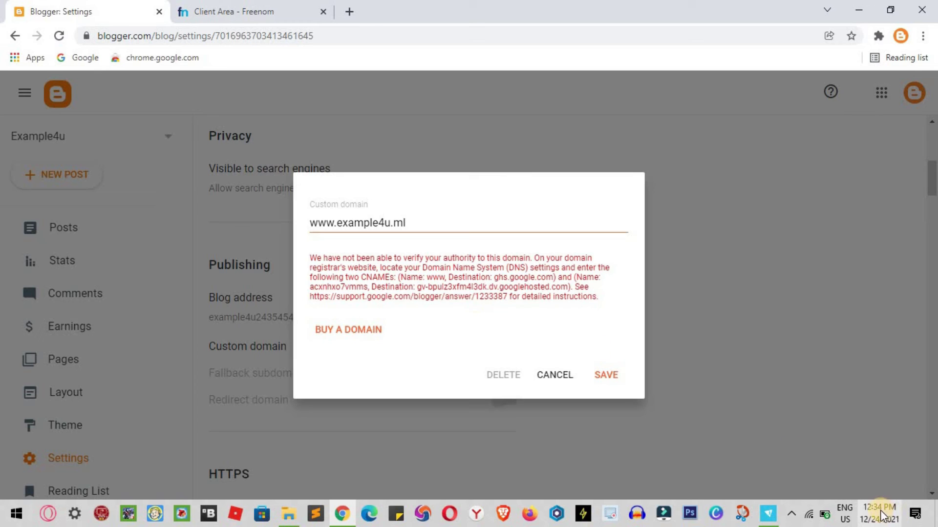
mouse_move(876, 514)
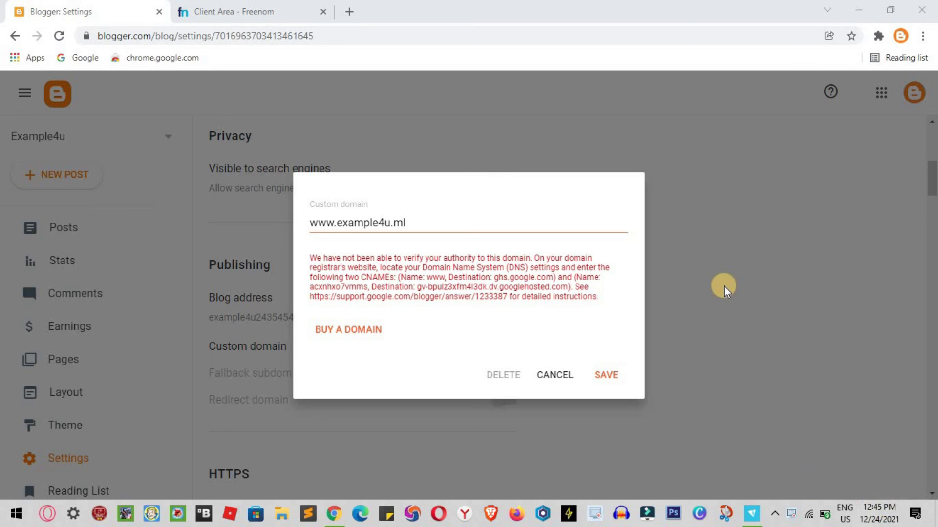
left_click(609, 375)
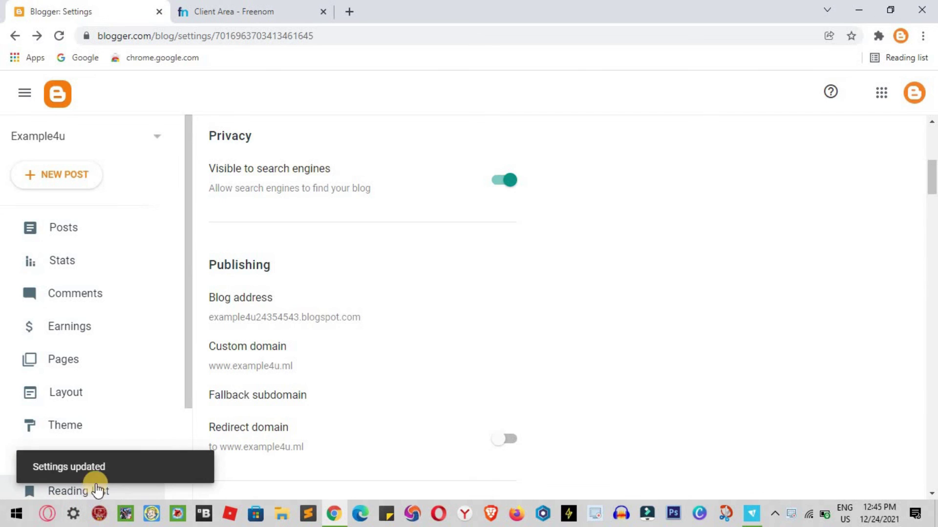
scroll(356, 406, "down", 2)
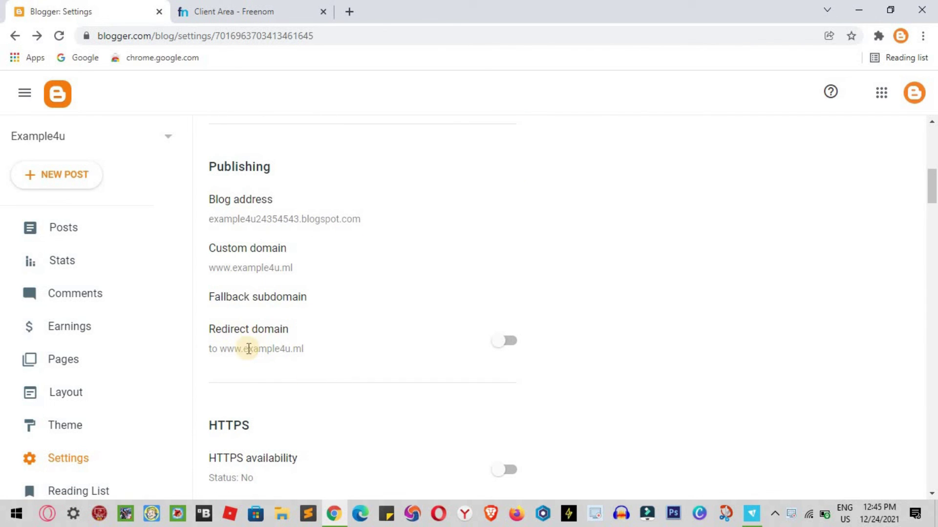
left_click(507, 342)
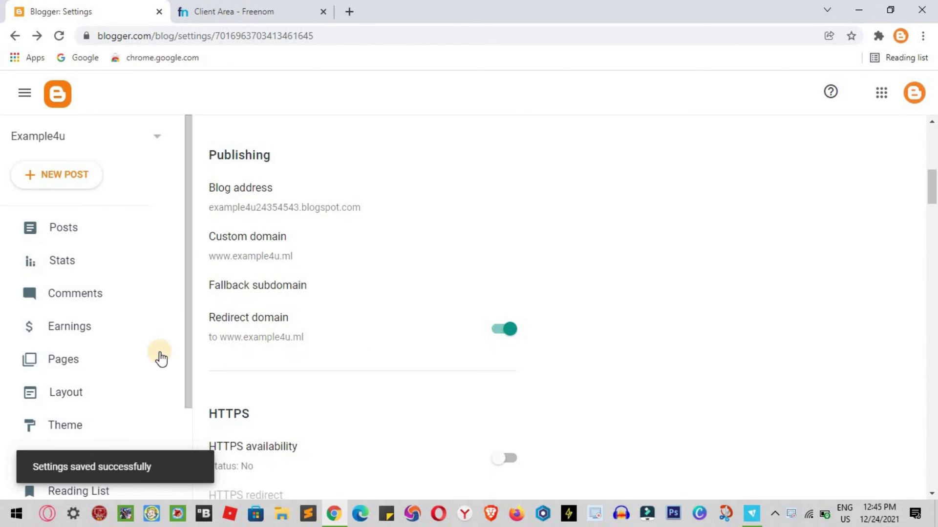
scroll(69, 400, "down", 3)
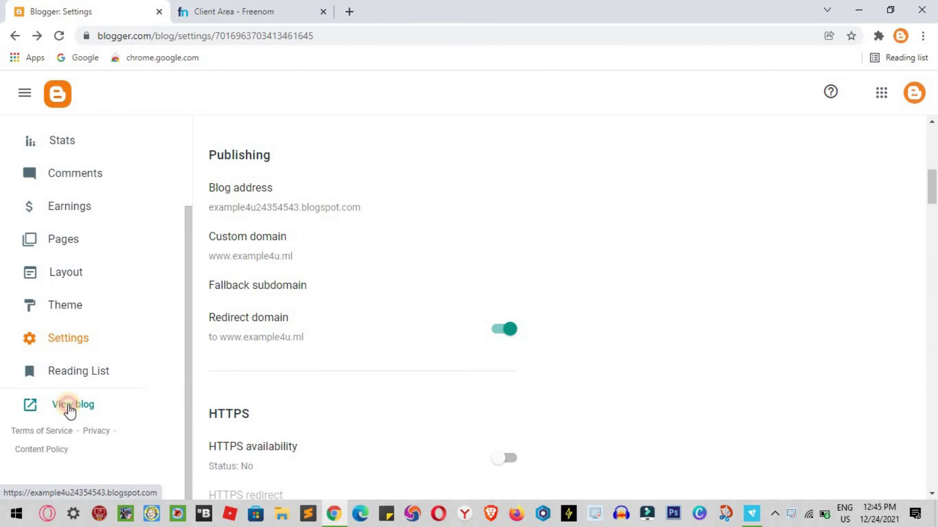
- View the blog, close the resulting 404 tab, and dismiss the fallback subdomain dialog
left_click(70, 411)
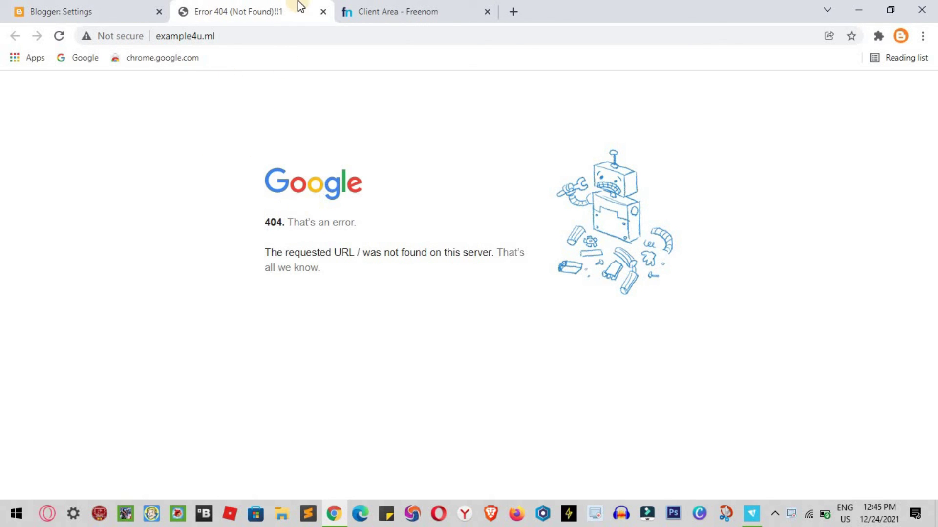
left_click(323, 12)
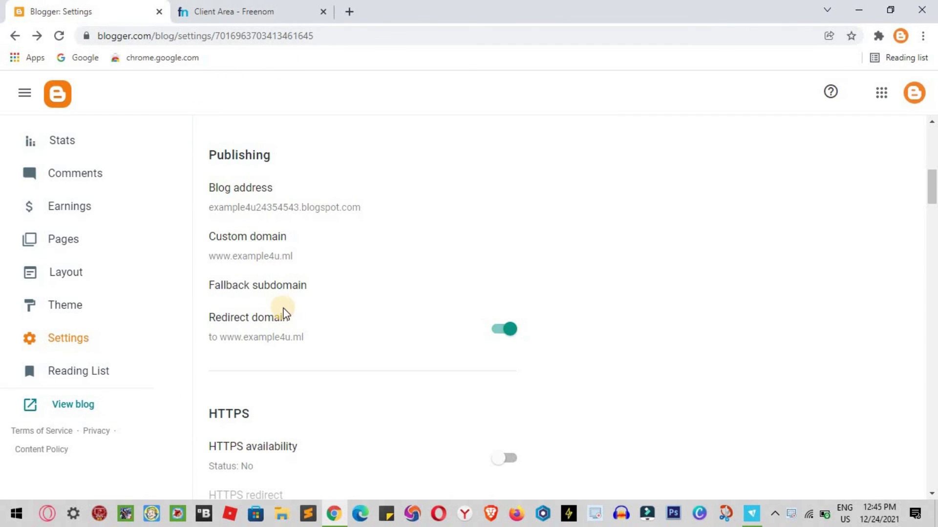
left_click(286, 293)
left_click(421, 335)
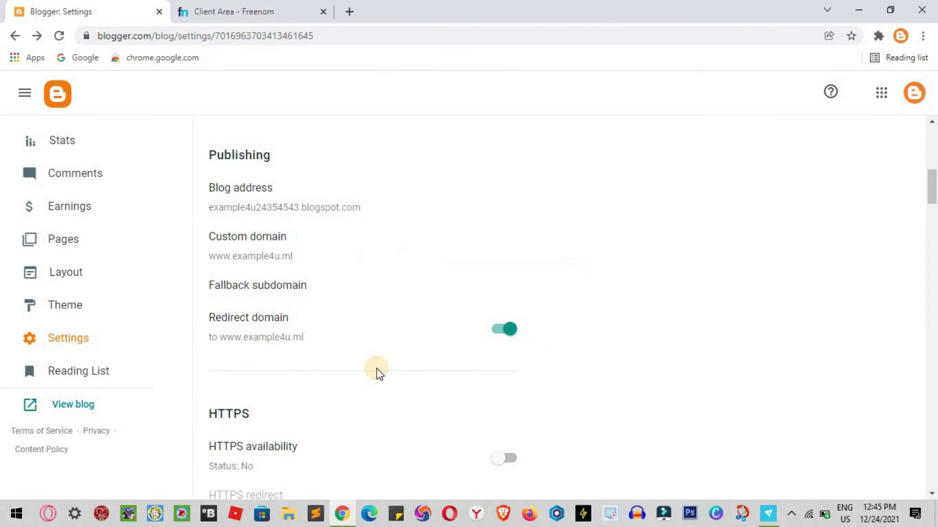
- Switch on HTTPS availability for the blog
scroll(430, 385, "down", 1)
scroll(434, 391, "down", 1)
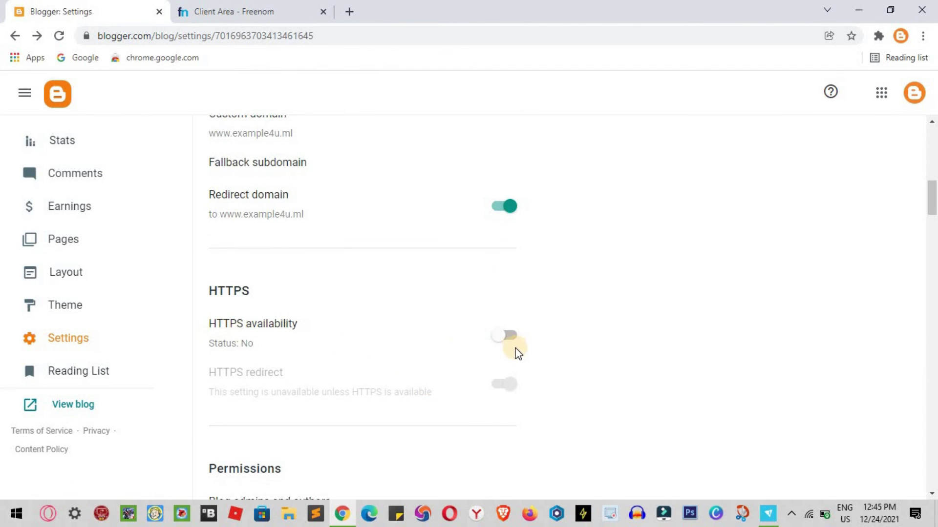
left_click(507, 337)
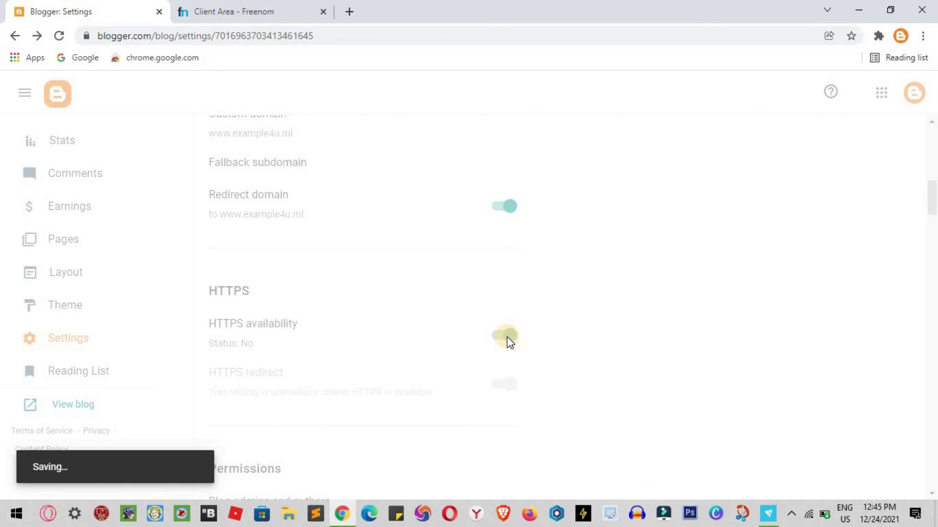
scroll(507, 342, "down", 1)
scroll(507, 343, "down", 1)
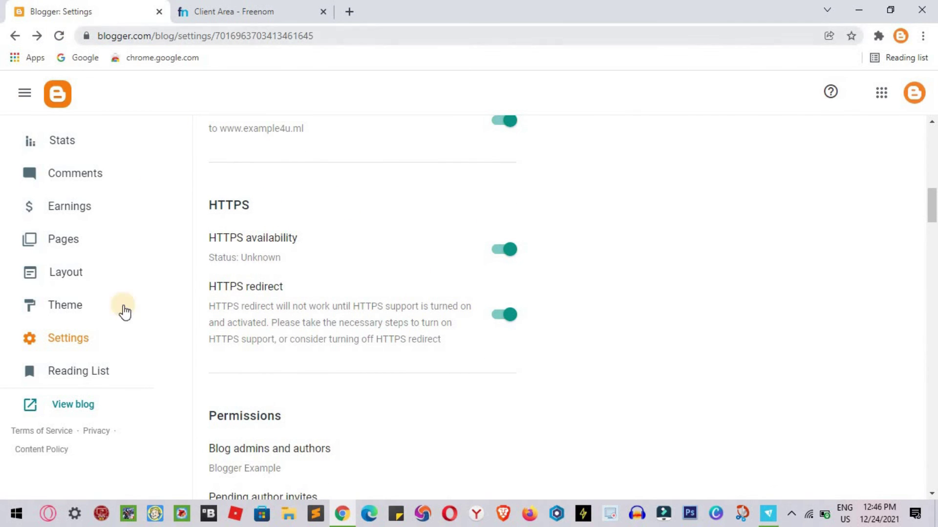
- Retry viewing the blog, close the unreachable tab, and list the 'Spider Man No Way Home' post
left_click(73, 412)
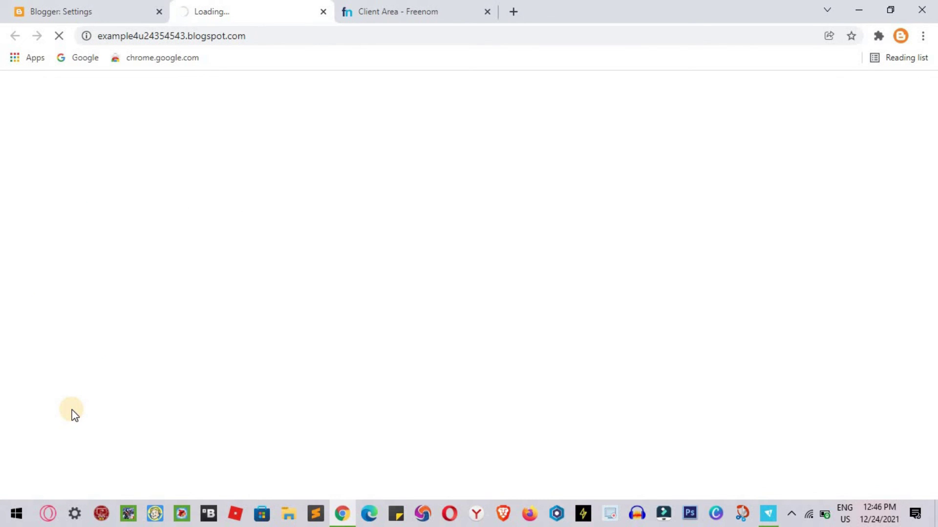
left_click(297, 413)
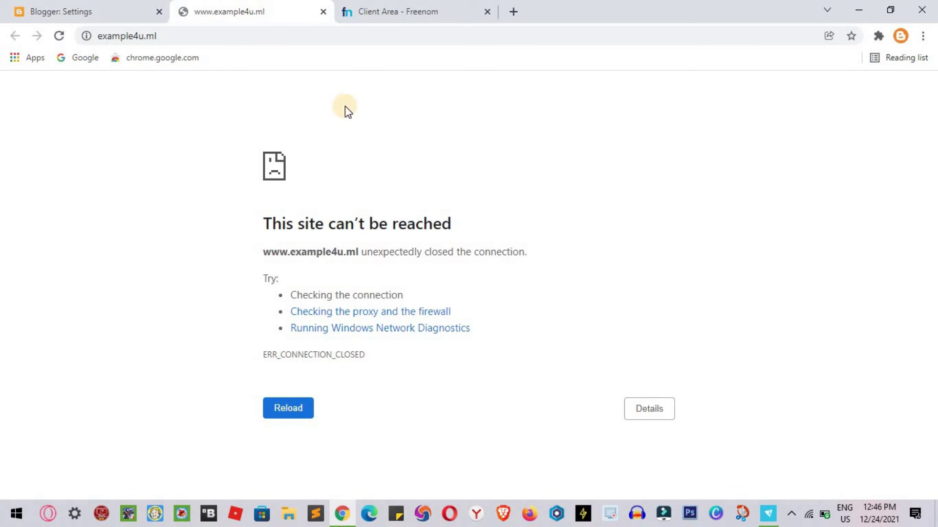
left_click(323, 13)
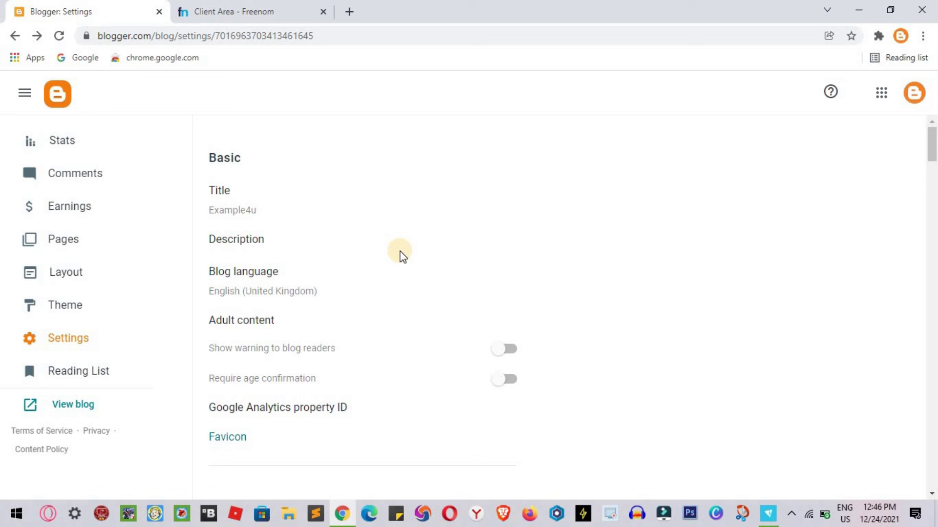
scroll(117, 249, "up", 3)
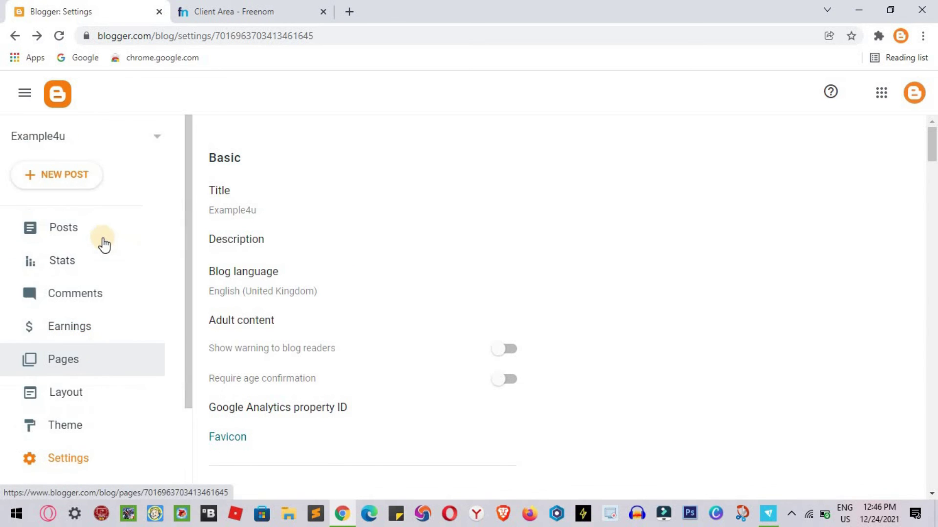
left_click(102, 240)
left_click(77, 177)
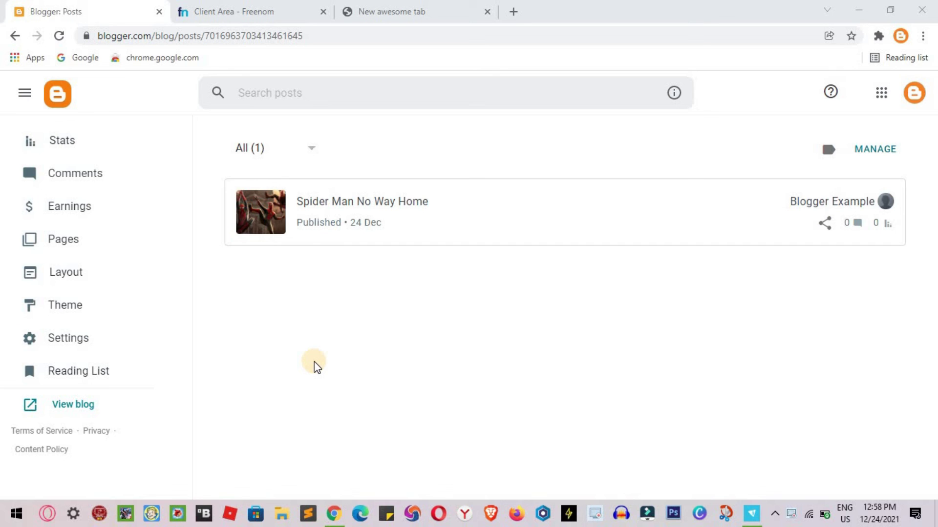
- Open the blog live at example4u.ml and accept the cookie notice
left_click(77, 411)
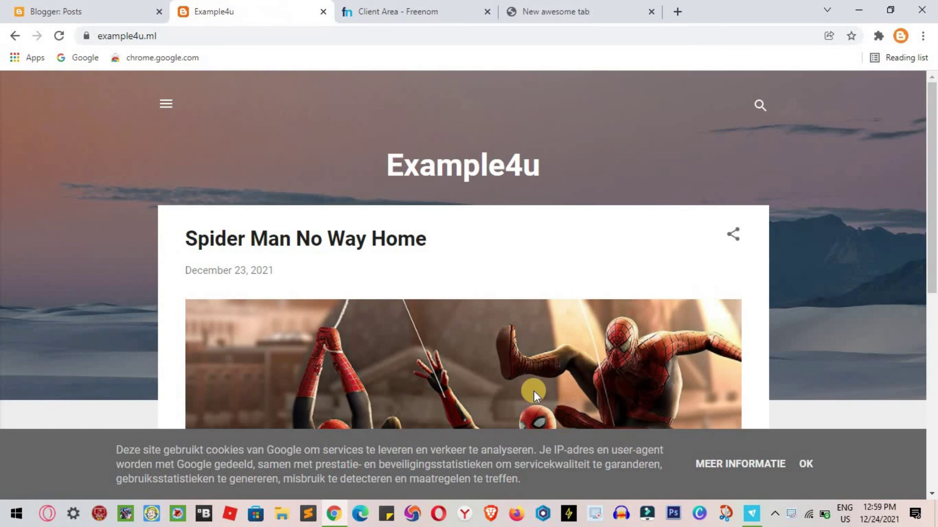
scroll(533, 391, "down", 5)
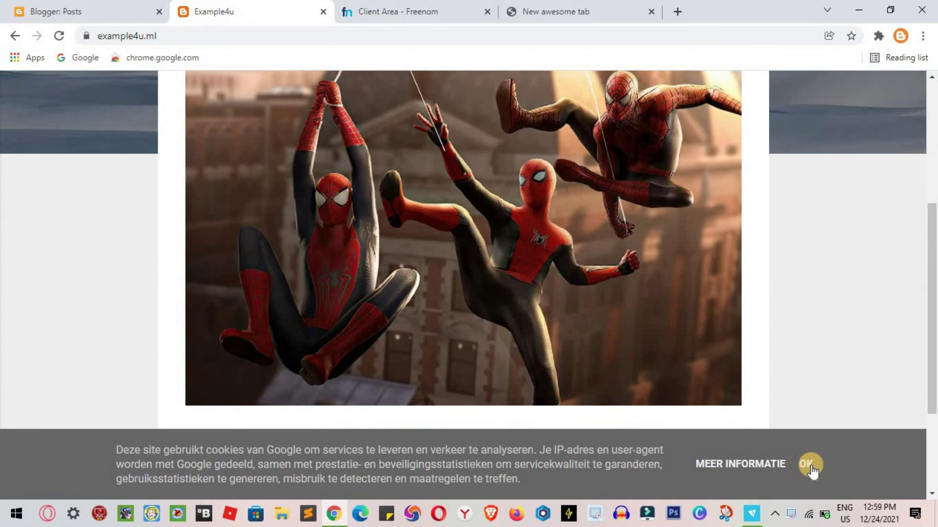
left_click(806, 464)
scroll(702, 389, "down", 2)
scroll(701, 389, "up", 6)
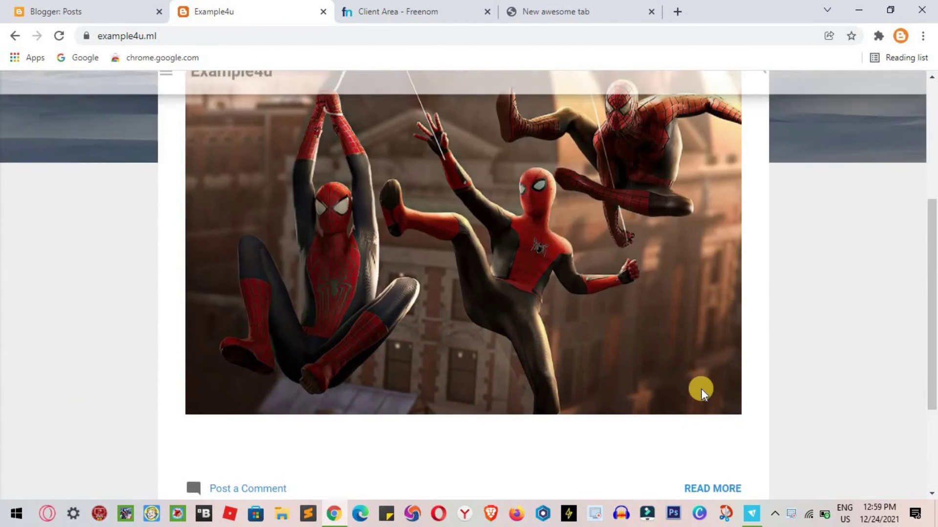
scroll(701, 389, "down", 5)
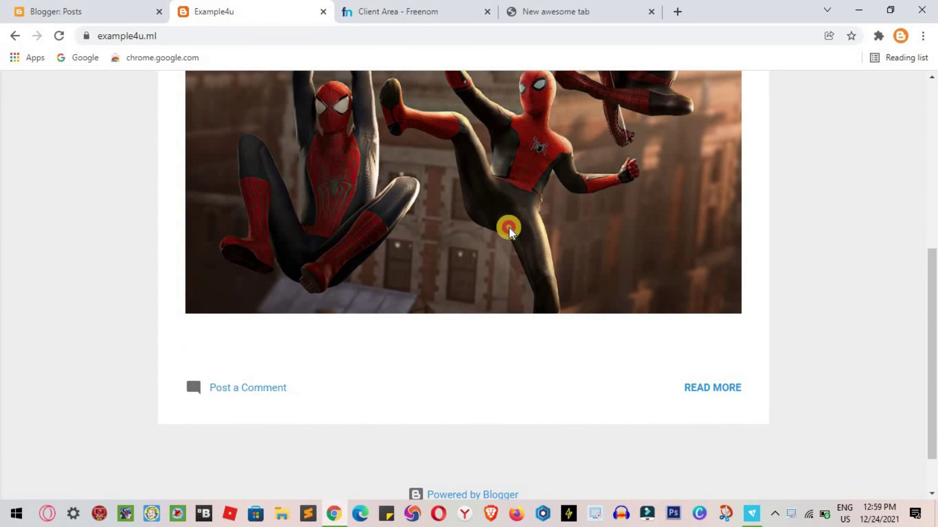
scroll(509, 230, "up", 5)
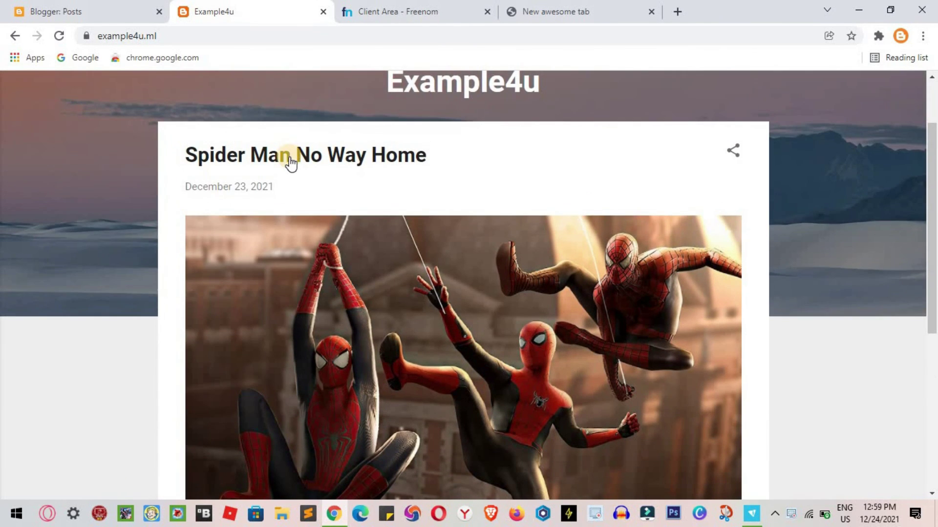
- View the 'Spider Man No Way Home' post and its images, then return to the Example4u home page
left_click(286, 158)
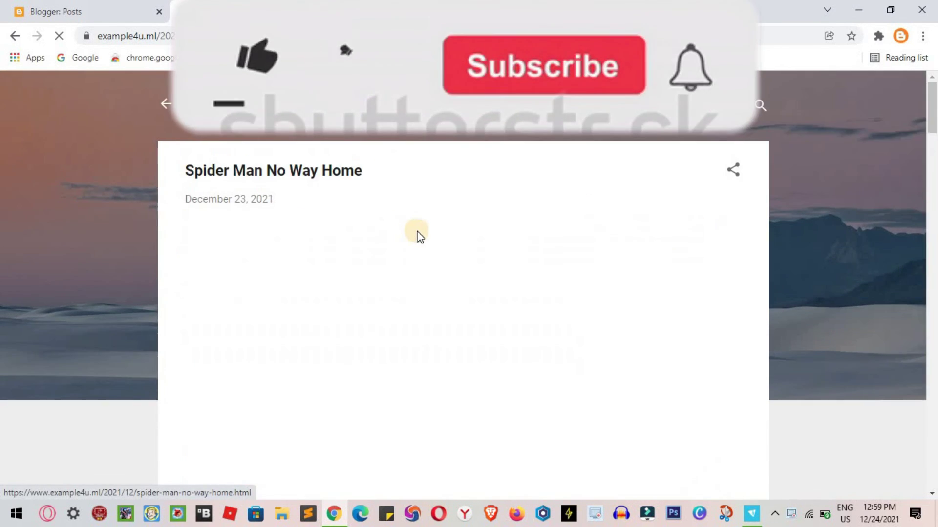
scroll(419, 237, "down", 3)
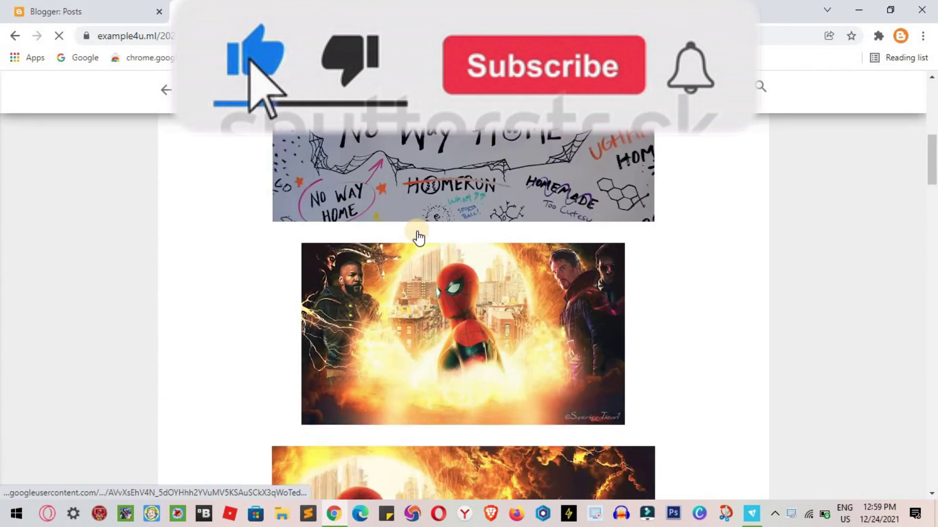
scroll(418, 238, "up", 3)
scroll(418, 238, "down", 15)
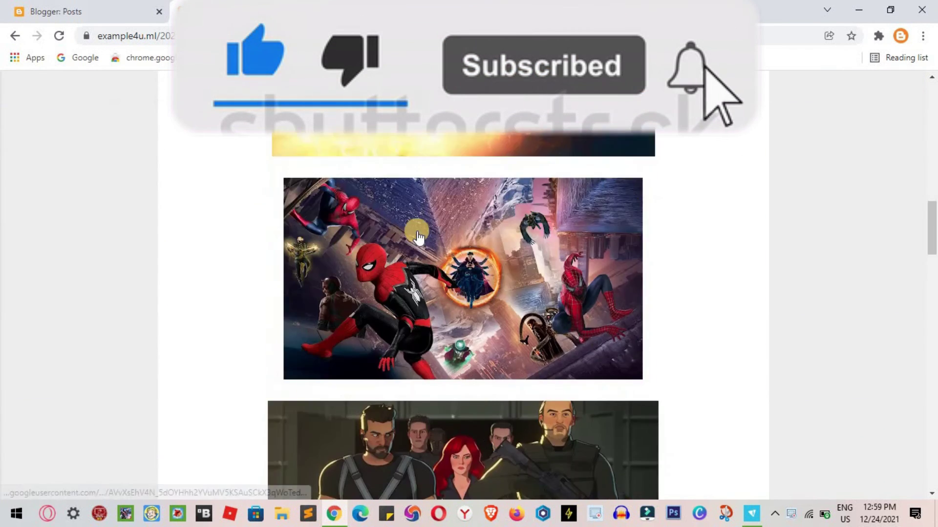
scroll(419, 237, "down", 15)
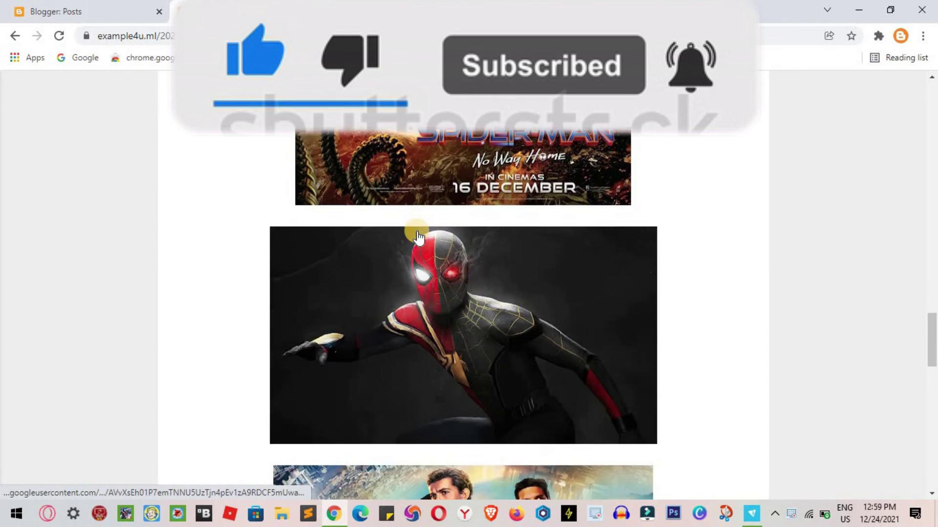
scroll(418, 238, "down", 12)
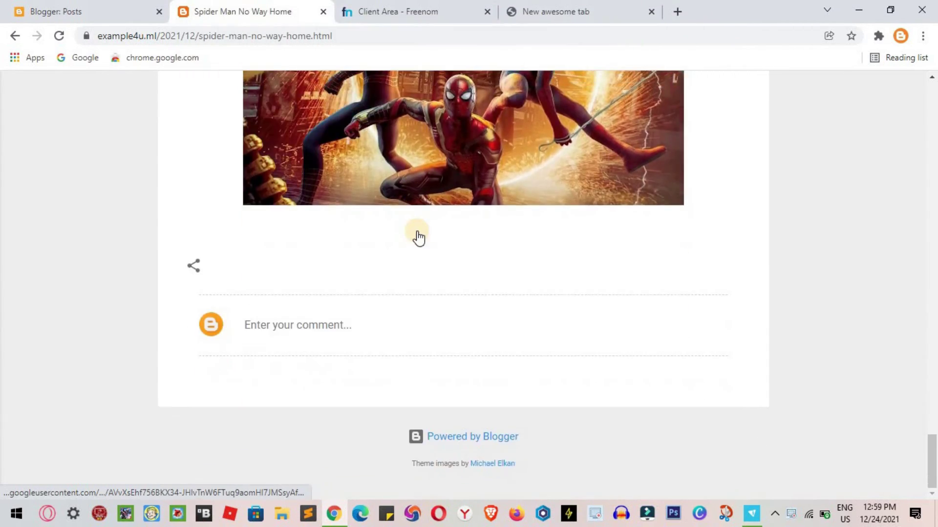
scroll(418, 238, "up", 7)
scroll(418, 238, "up", 15)
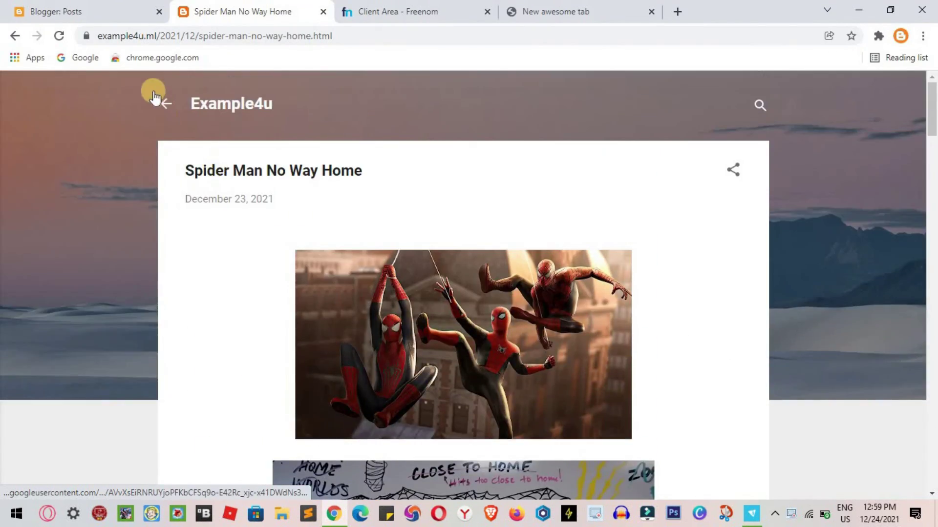
left_click(166, 104)
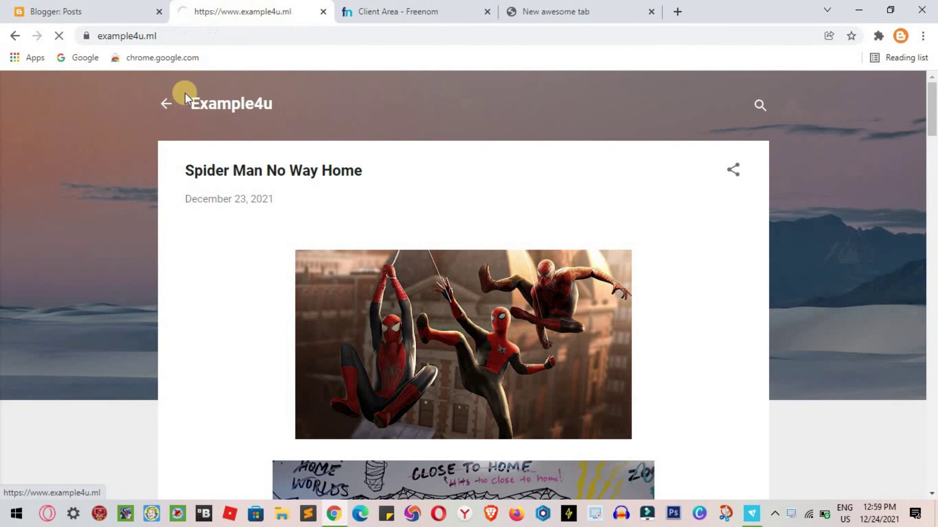